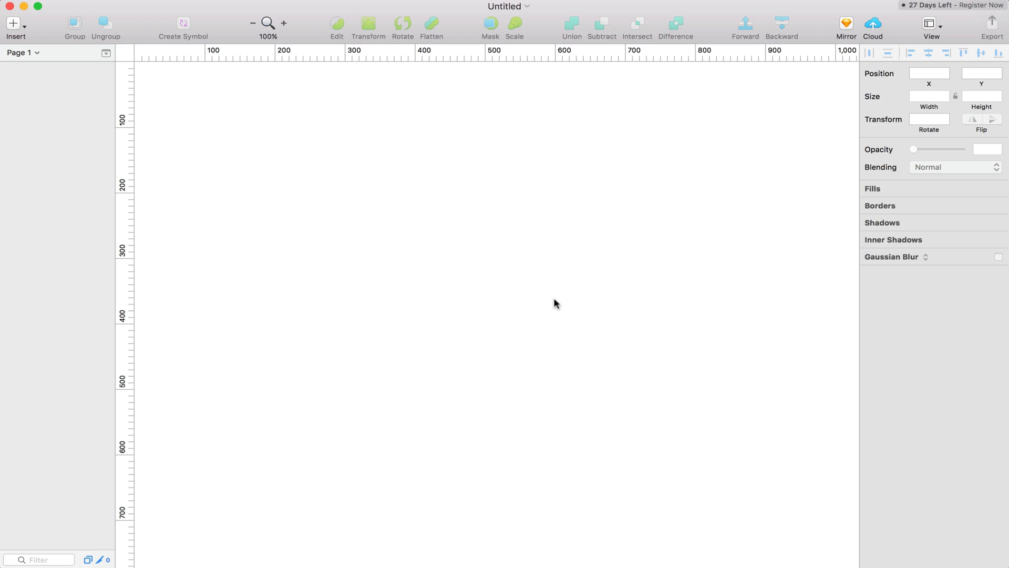
# Add an iPhone 7 artboard to the empty page and rename it Home
pyautogui.press('a')
pyautogui.click(907, 94)
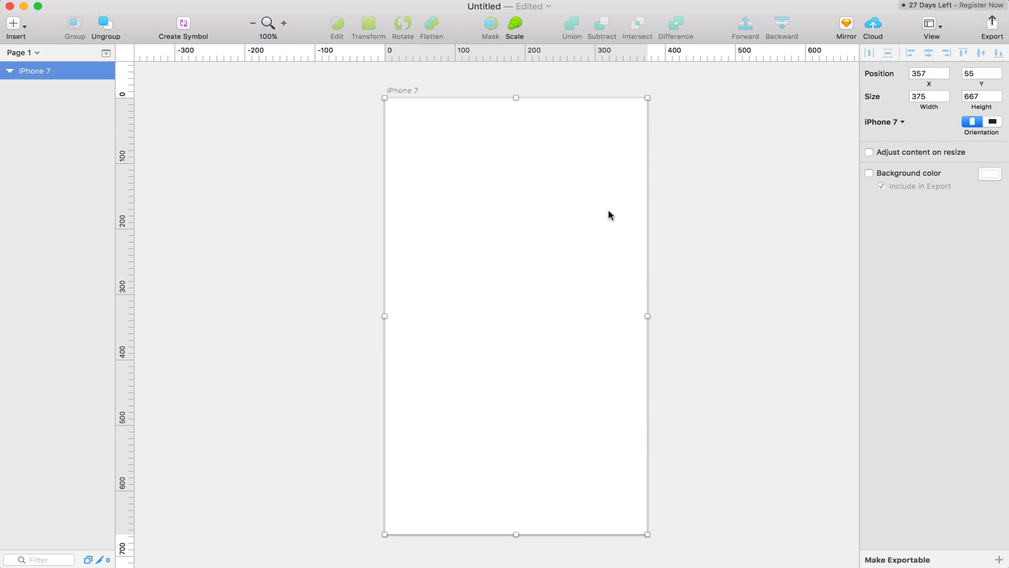
pyautogui.click(703, 227)
pyautogui.click(413, 91)
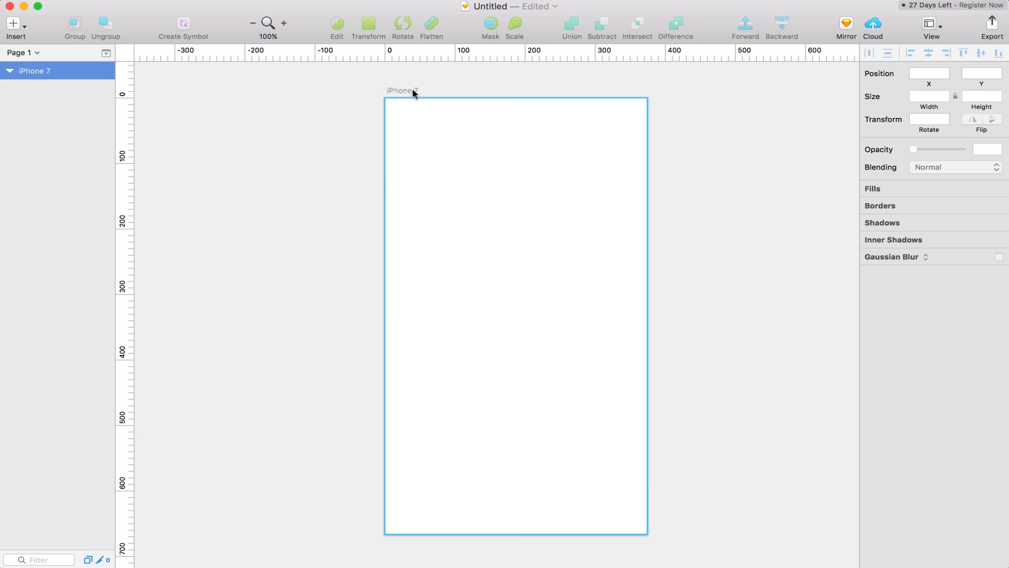
pyautogui.doubleClick(33, 73)
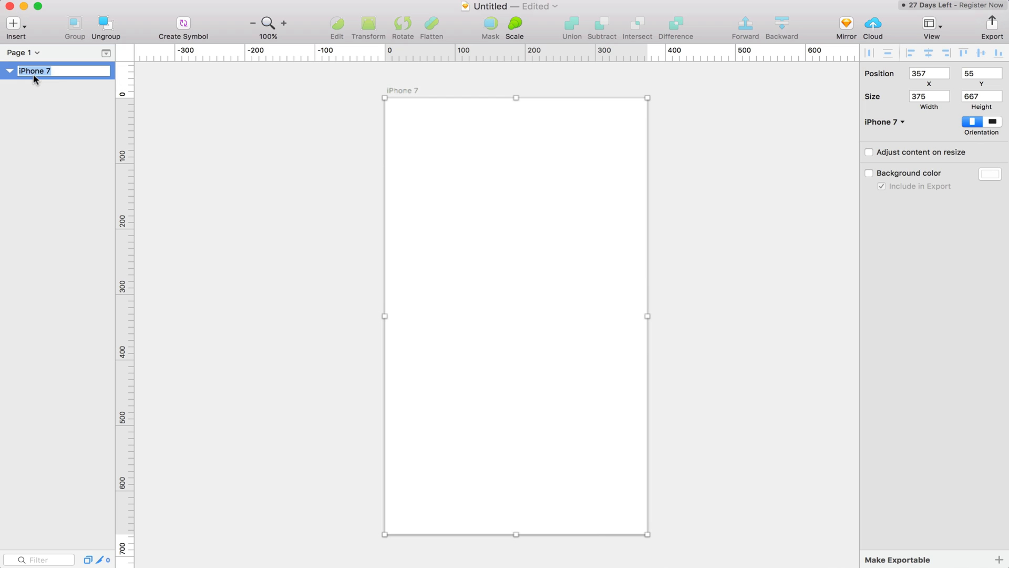
pyautogui.write('Home')
pyautogui.press('Return')
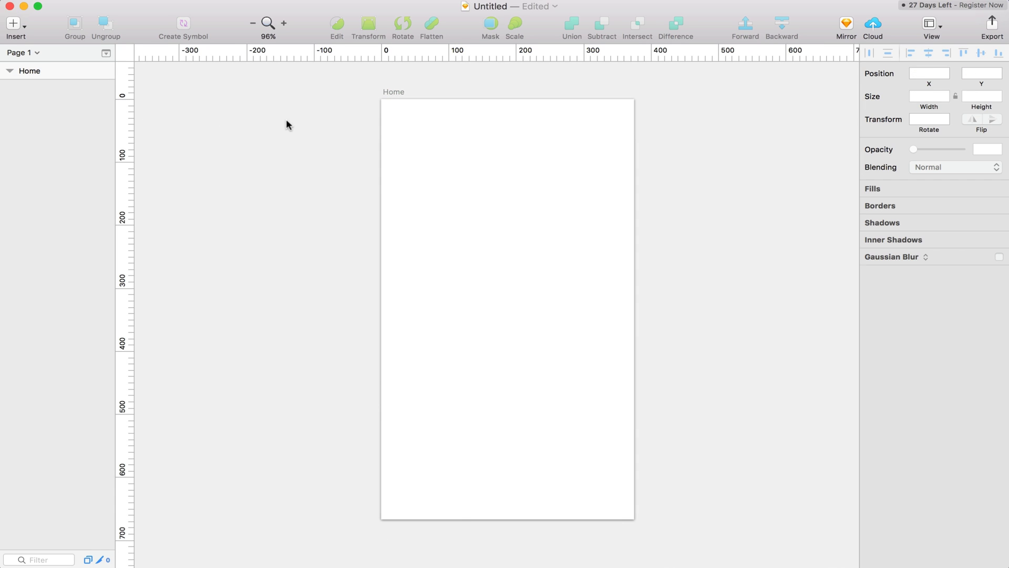
# Create a new document from the iOS UI Design template
pyautogui.click(92, 0)
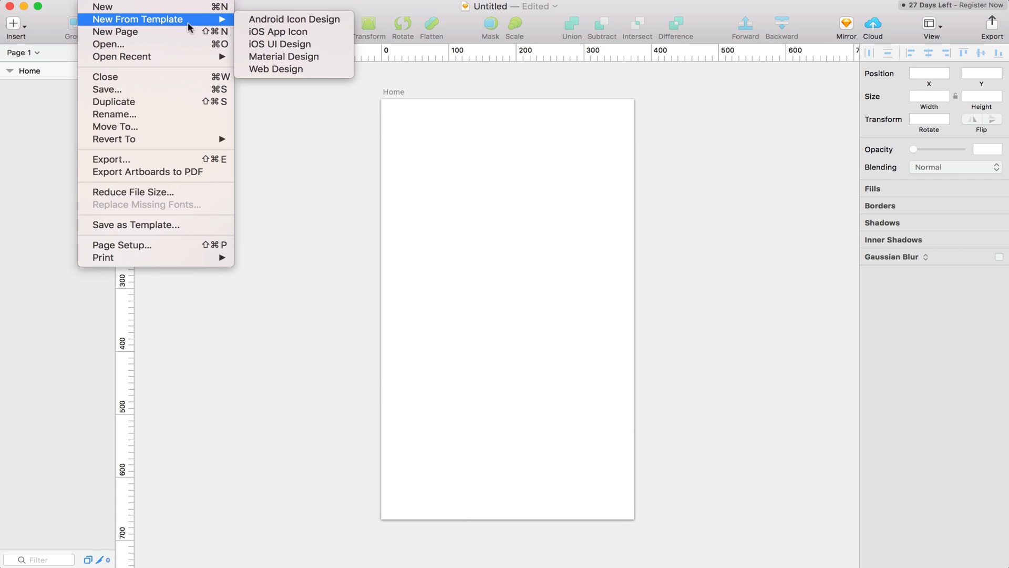
pyautogui.moveTo(192, 21)
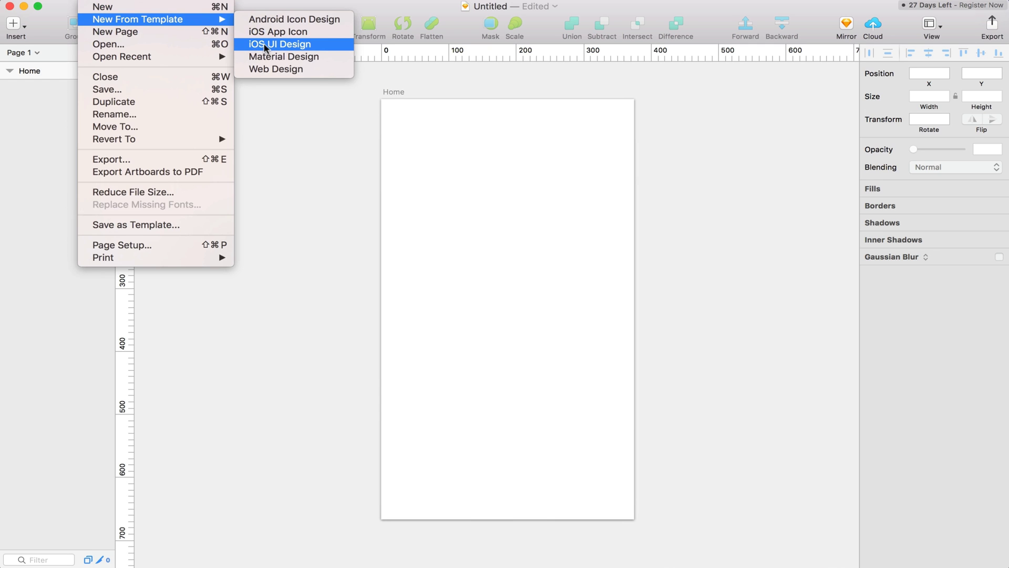
pyautogui.click(276, 43)
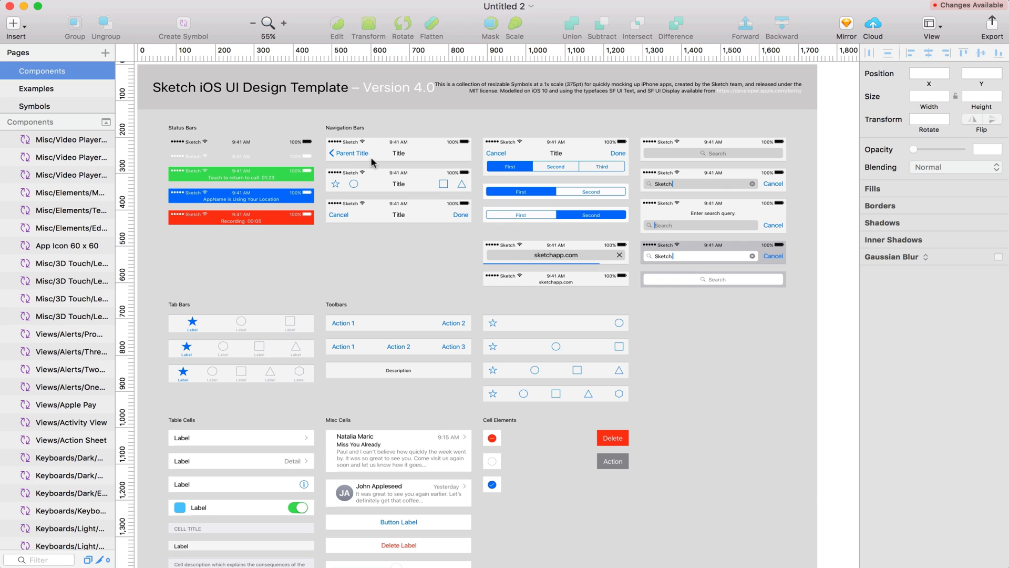
# Copy the template's navigation bar with the Parent Title back link into the Home artboard and align it to the artboard's top edge
pyautogui.click(420, 153)
pyautogui.hotkey('ctrl', 'Up')
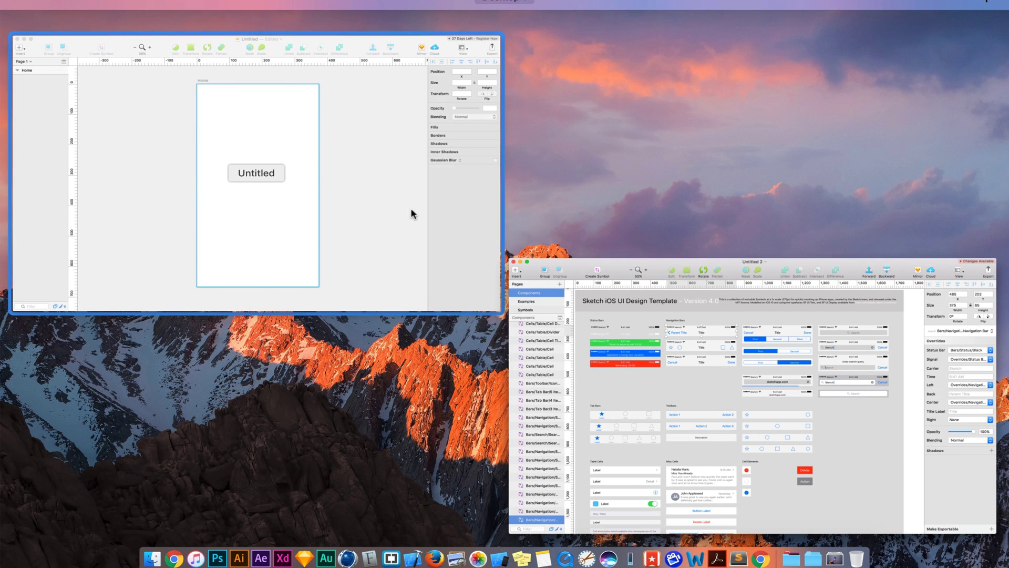
pyautogui.click(411, 212)
pyautogui.click(398, 91)
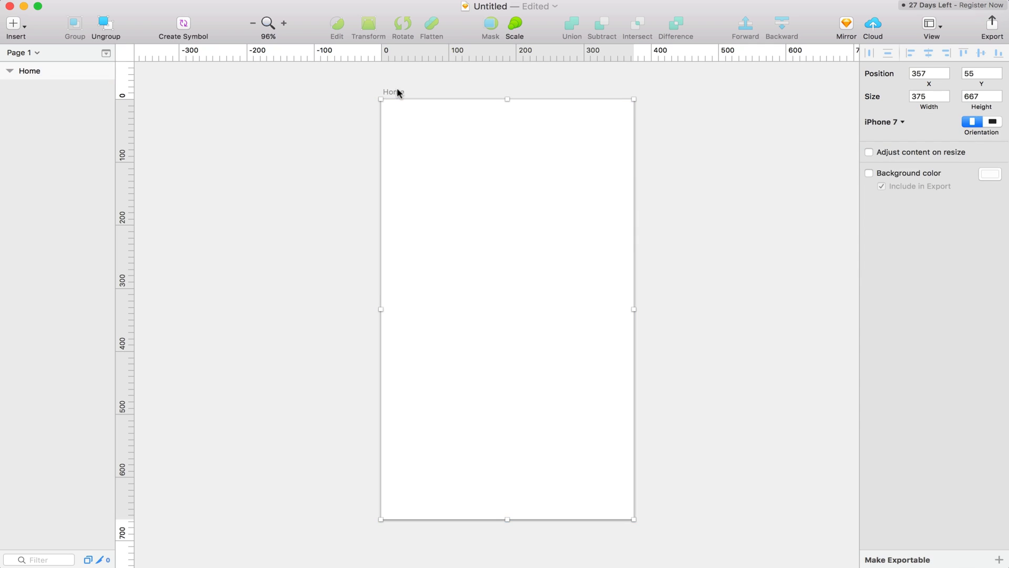
pyautogui.press('super+v')
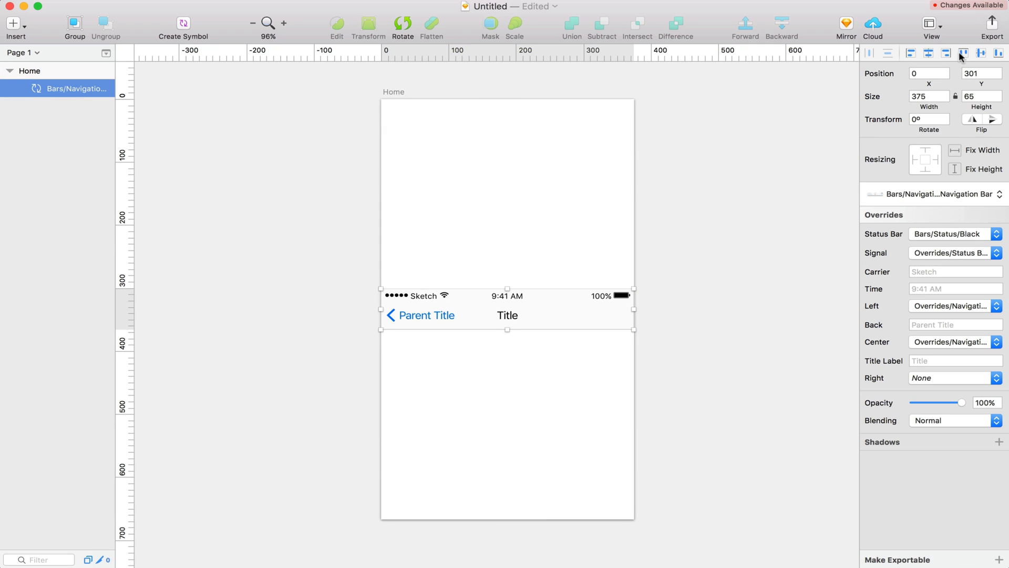
pyautogui.click(962, 53)
pyautogui.click(538, 242)
# Copy the checkmark Label group from the template's Symbols page into the Untitled document and place it outside the Home artboard, beside its upper right
pyautogui.hotkey('ctrl', 'Up')
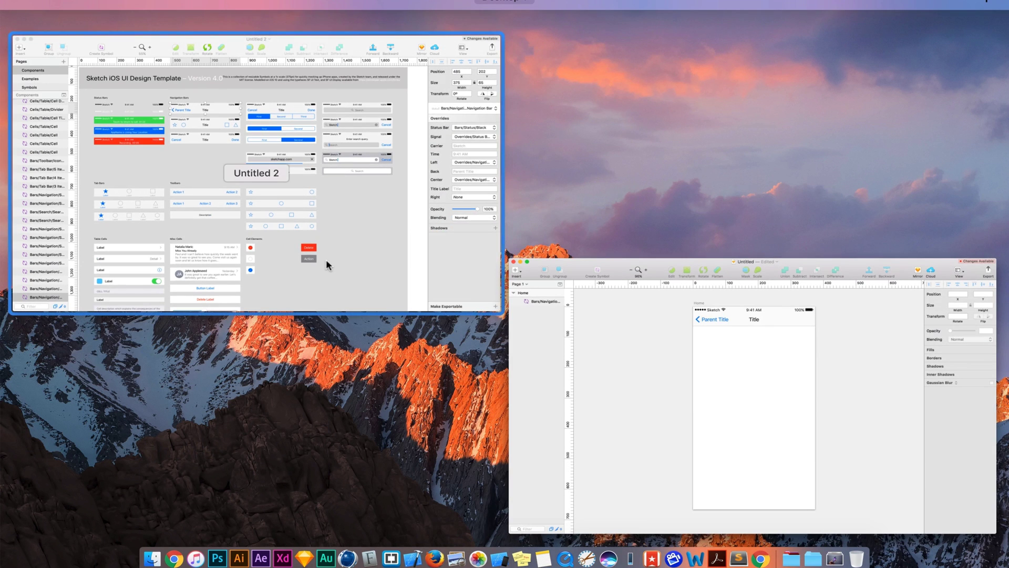
pyautogui.click(326, 259)
pyautogui.scroll(-2, 311, 263)
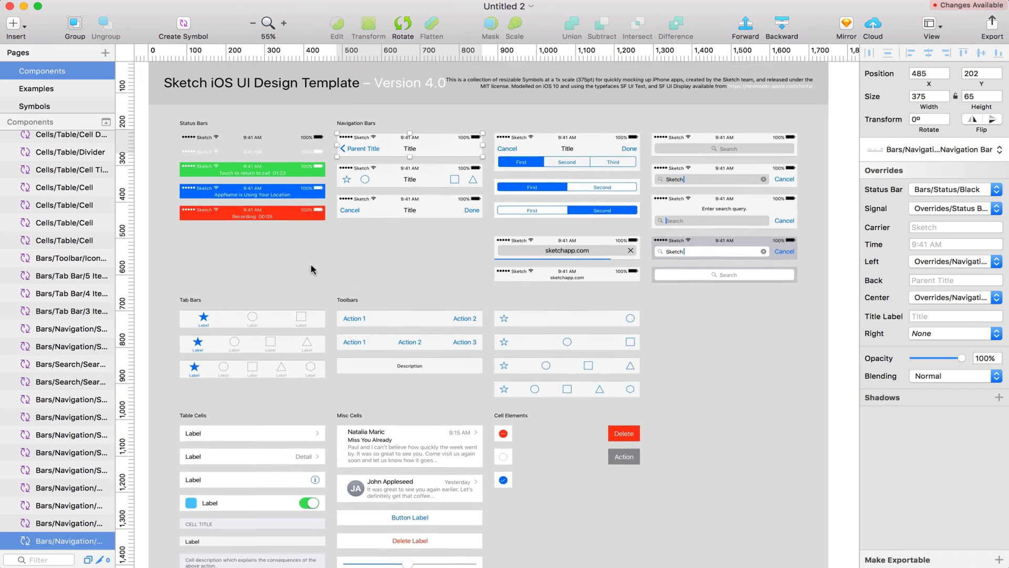
pyautogui.scroll(-5, 311, 263)
pyautogui.click(34, 106)
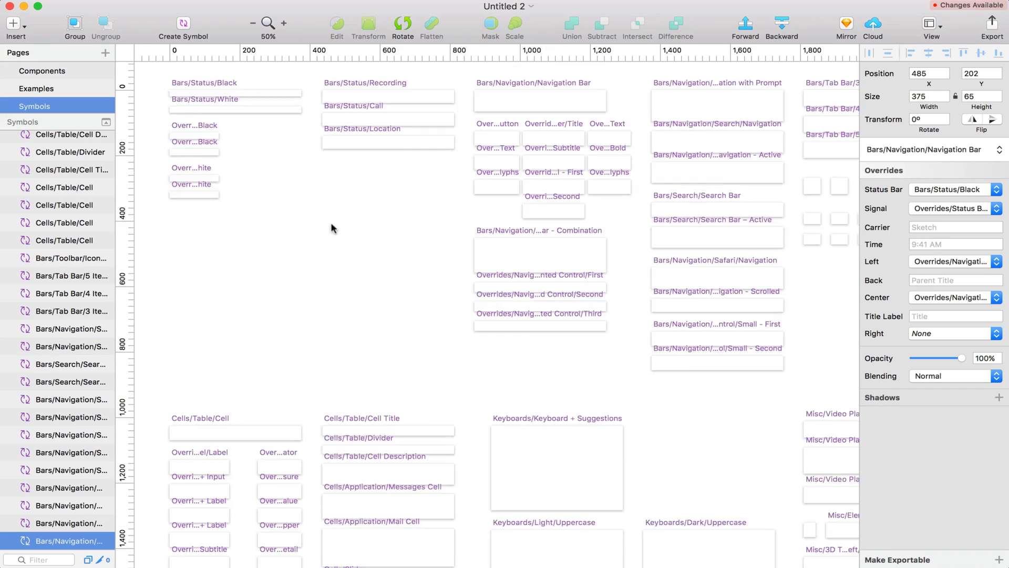
pyautogui.scroll(-6, 351, 247)
pyautogui.scroll(3, 235, 367)
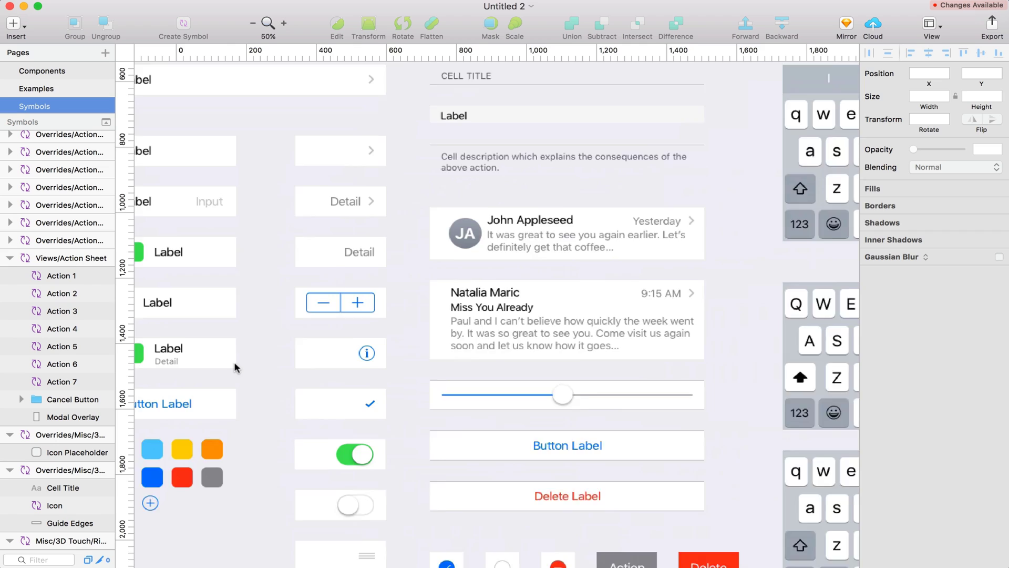
pyautogui.click(188, 295)
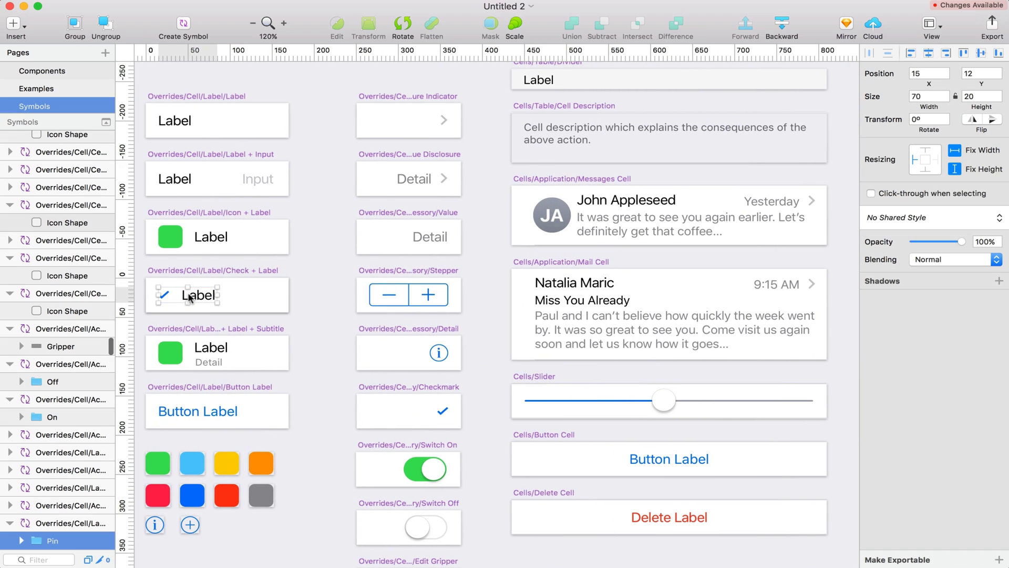
pyautogui.hotkey('ctrl', 'Up')
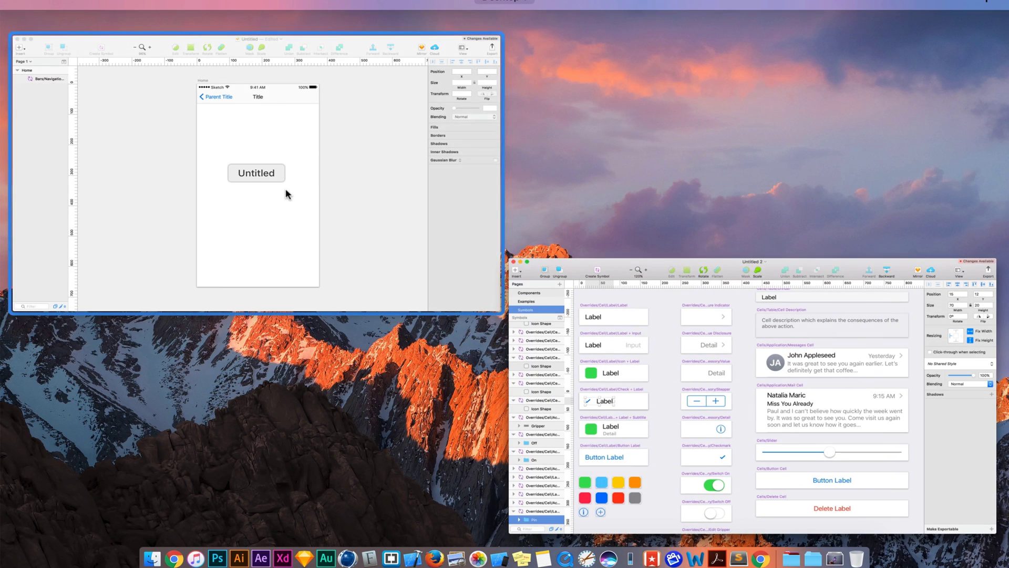
pyautogui.click(286, 191)
pyautogui.press('super+v')
pyautogui.click(316, 235)
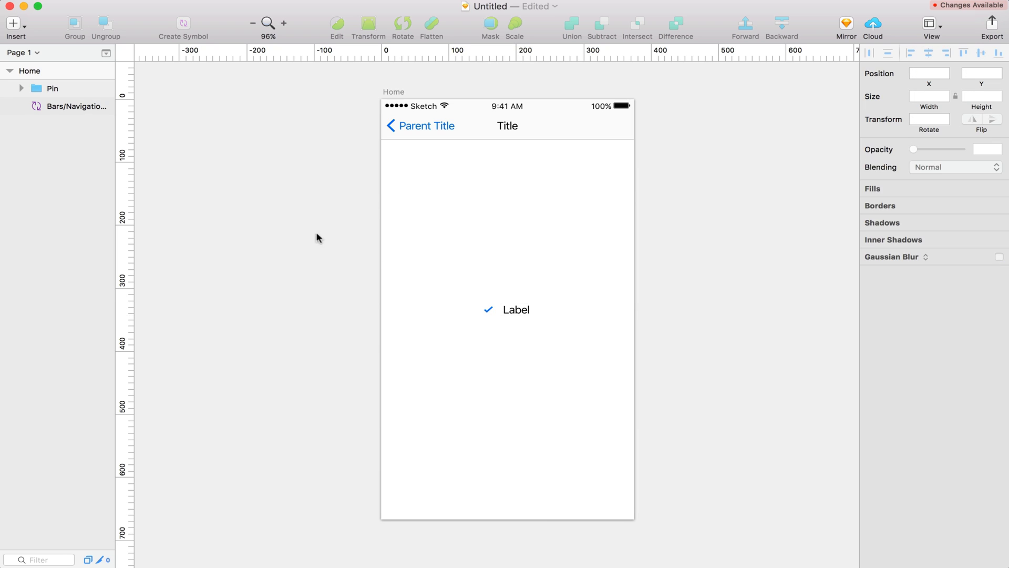
pyautogui.moveTo(525, 322); pyautogui.dragTo(703, 169)
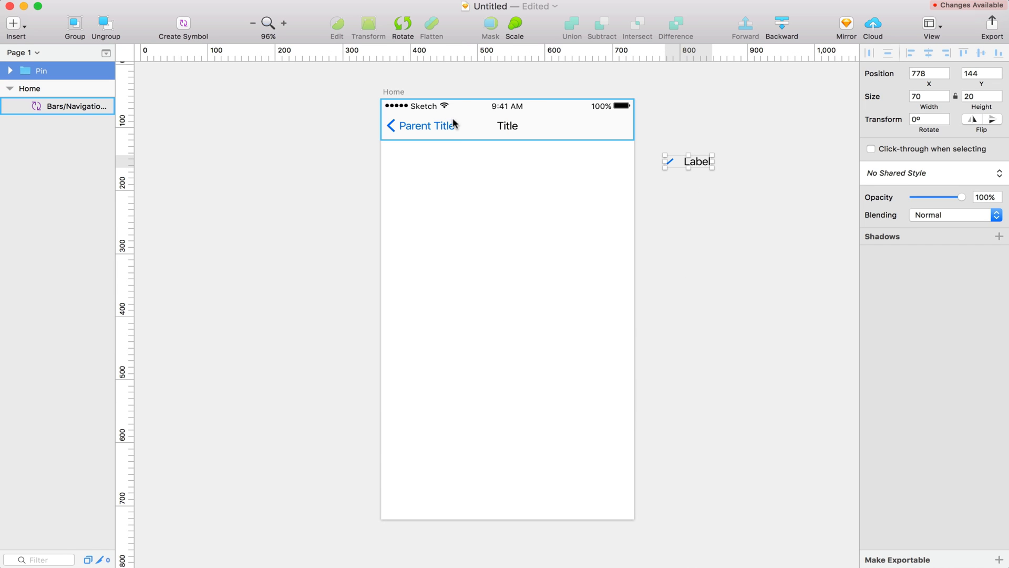
# Set the height of the navigation bar on the Home artboard to 90
pyautogui.click(522, 127)
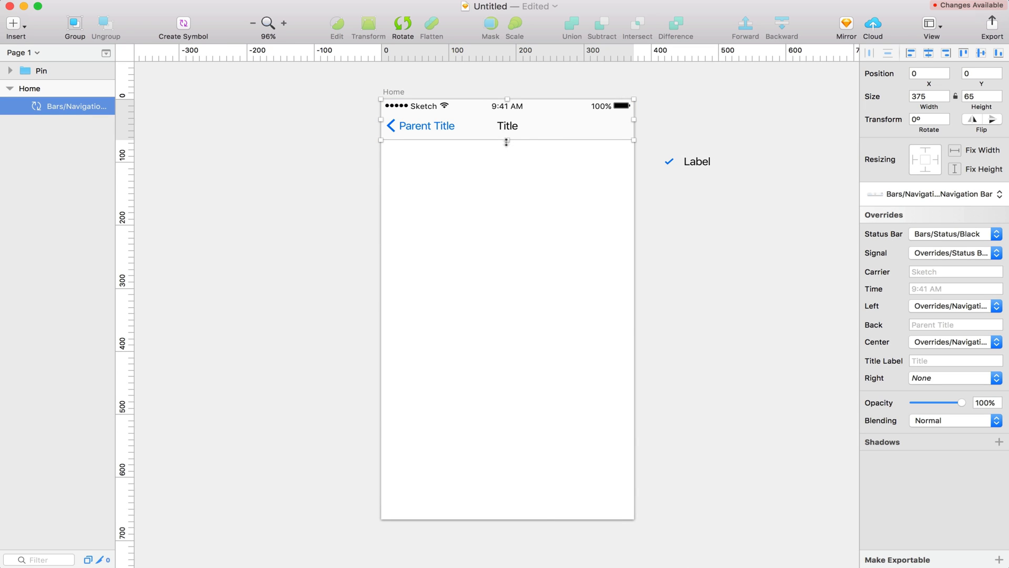
pyautogui.moveTo(506, 141); pyautogui.dragTo(507, 171)
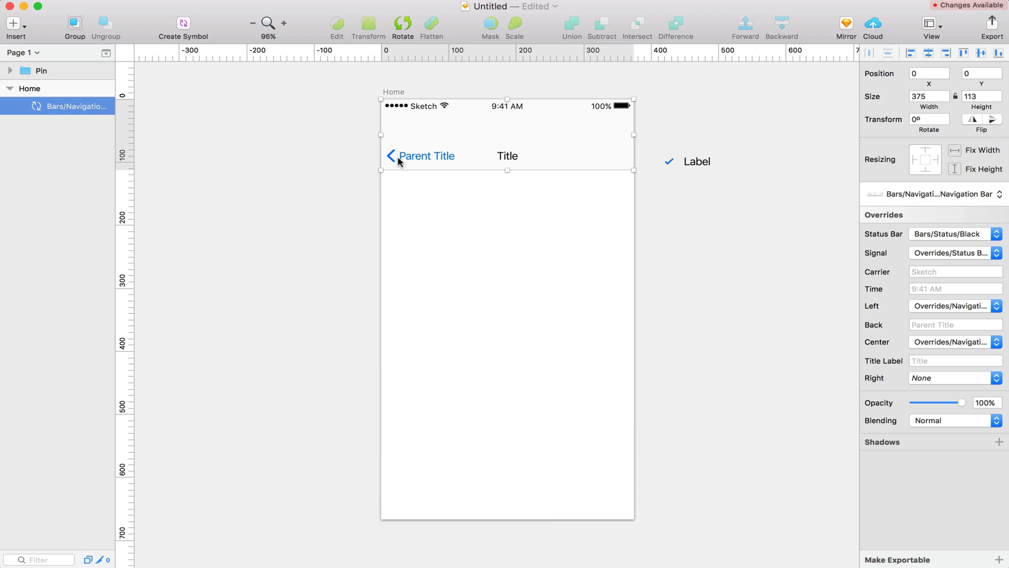
pyautogui.moveTo(508, 171)
pyautogui.mouseDown()
pyautogui.moveTo(506, 143)
pyautogui.moveTo(508, 171)
pyautogui.mouseUp()
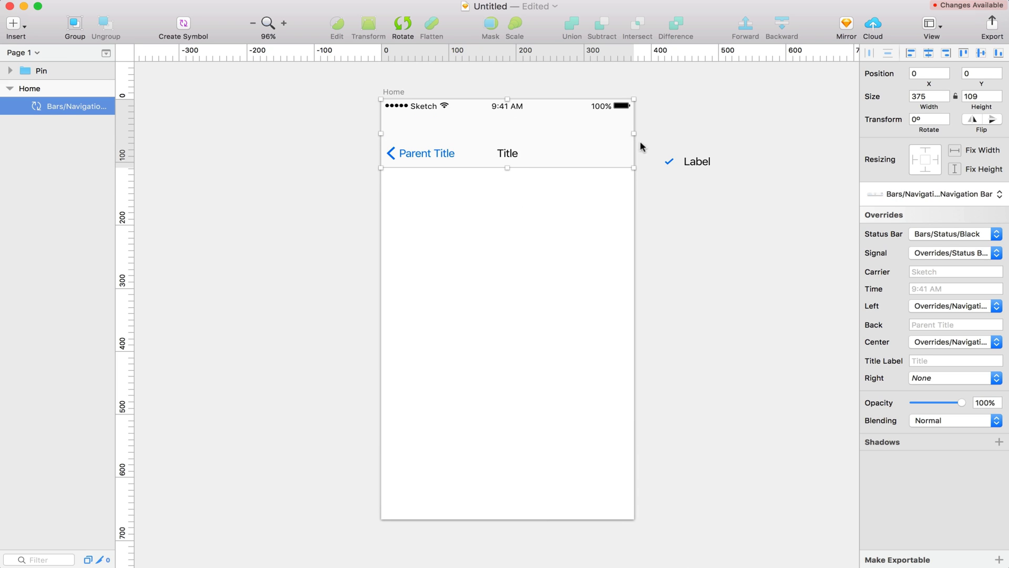
pyautogui.click(981, 97)
pyautogui.press('Return')
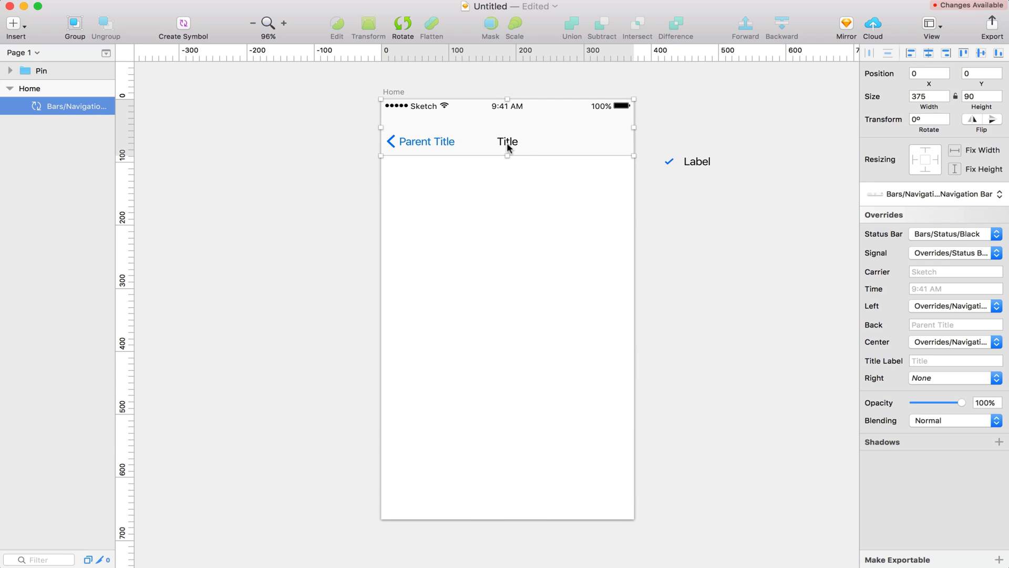
# Detach the navigation bar and its nested centre title from their symbols
pyautogui.doubleClick(507, 143)
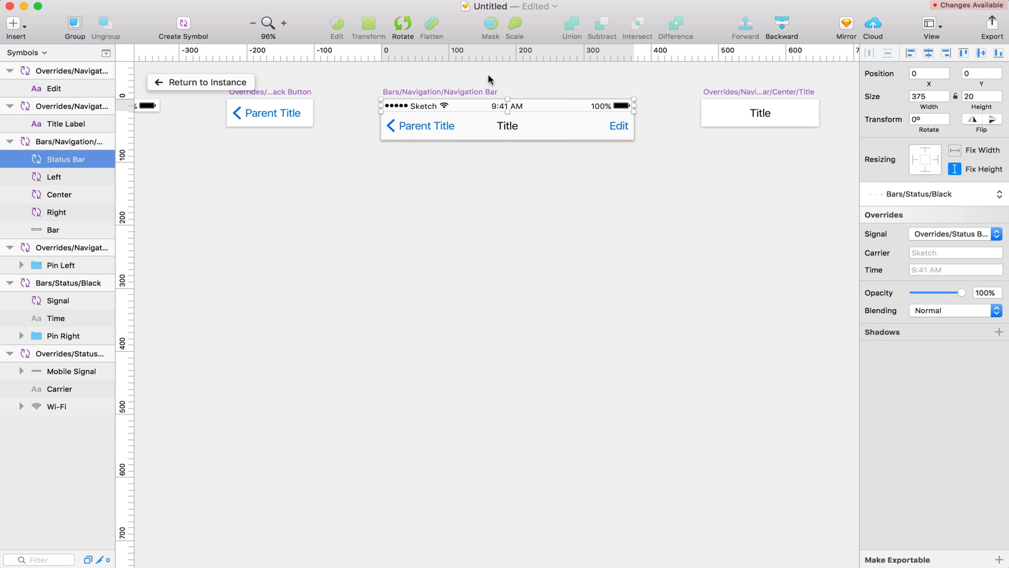
pyautogui.click(189, 82)
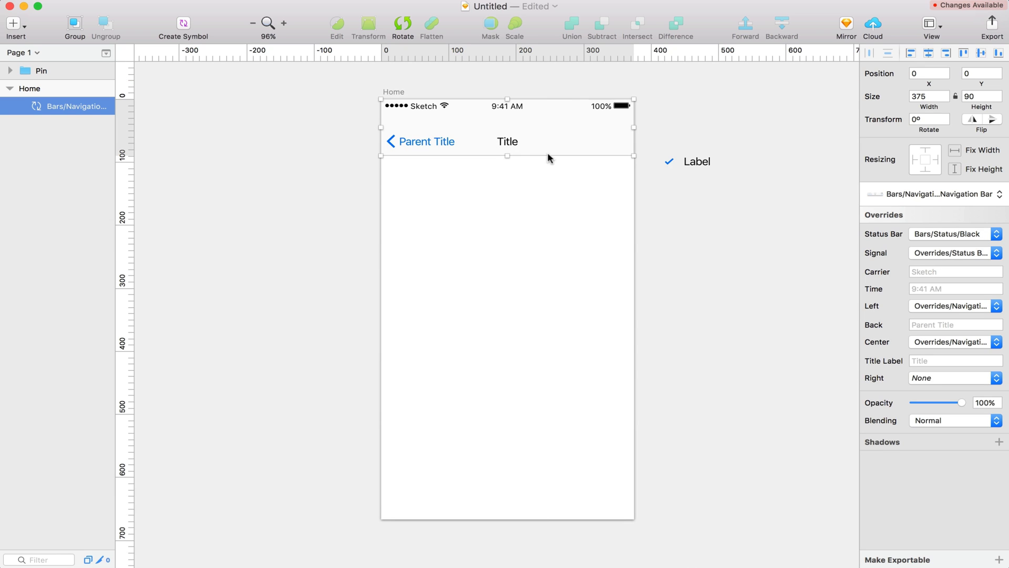
pyautogui.rightClick(533, 122)
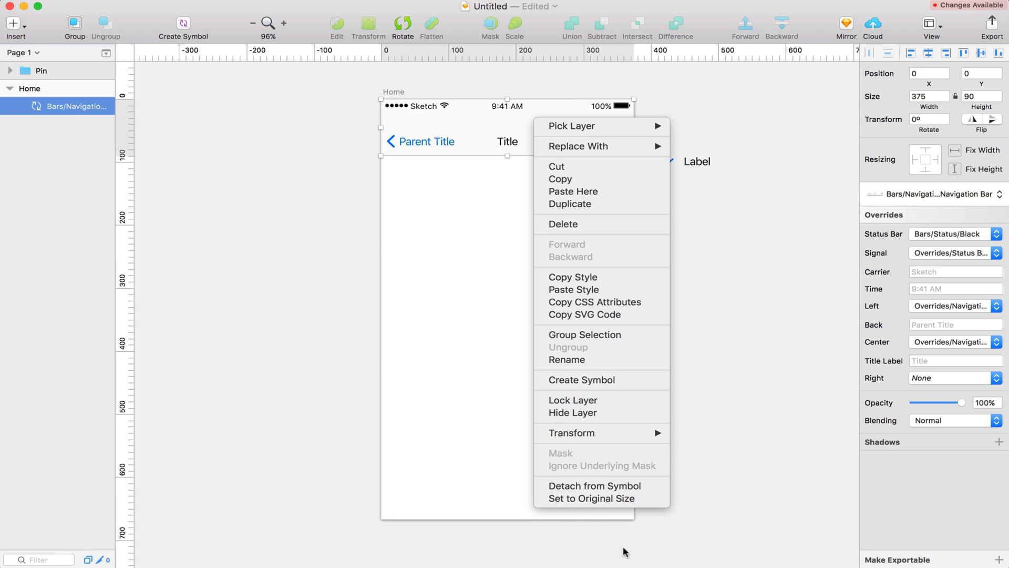
pyautogui.click(579, 485)
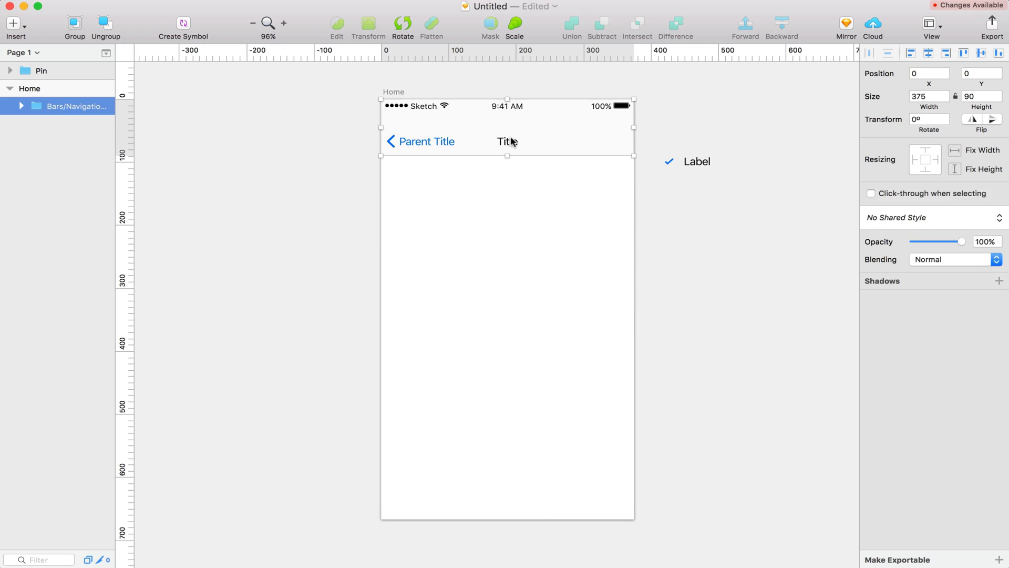
pyautogui.doubleClick(512, 141)
pyautogui.rightClick(500, 141)
pyautogui.click(523, 508)
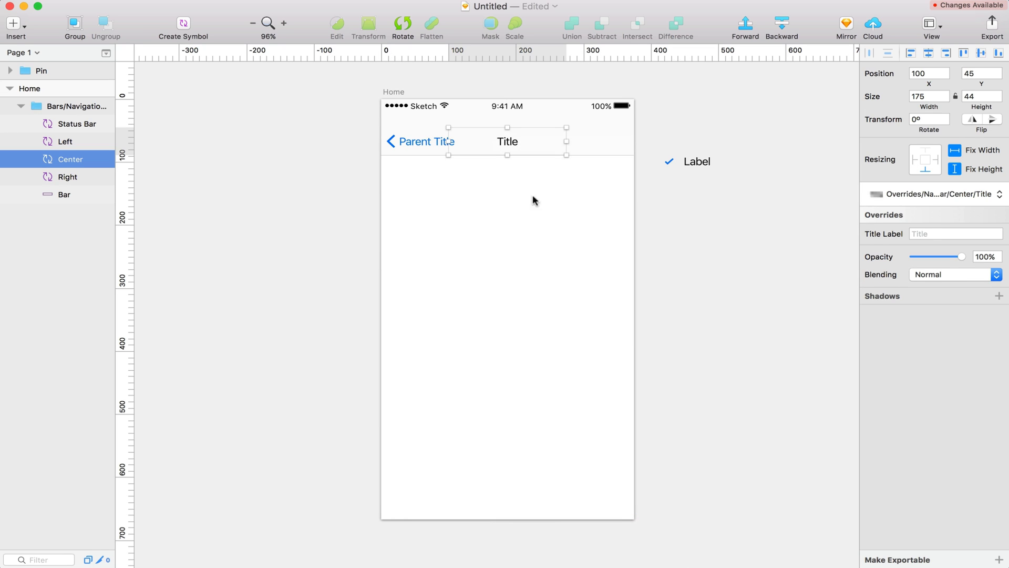
# Delete the Left back button and the Right action text from the navigation bar group
pyautogui.click(408, 138)
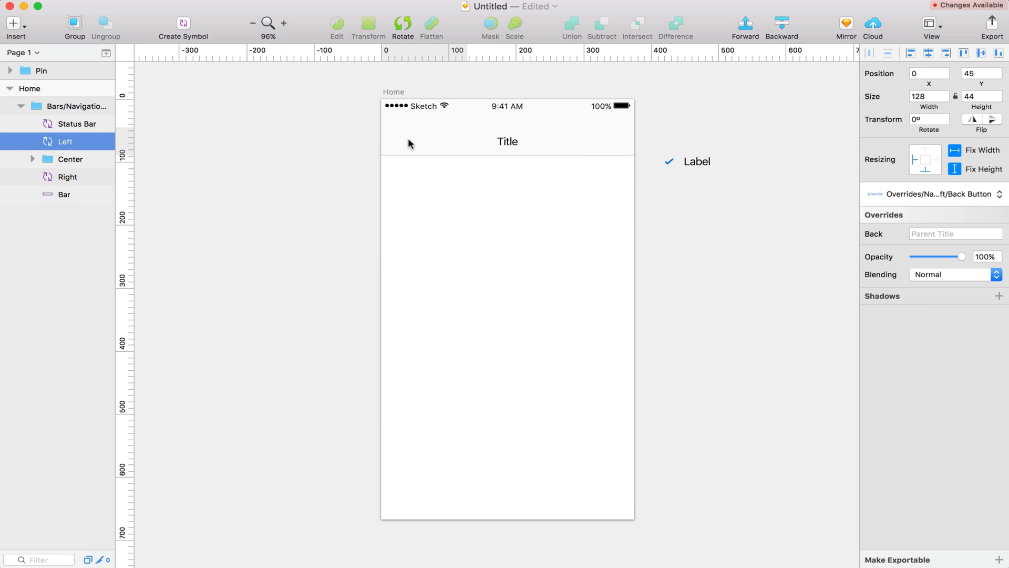
pyautogui.press('Delete')
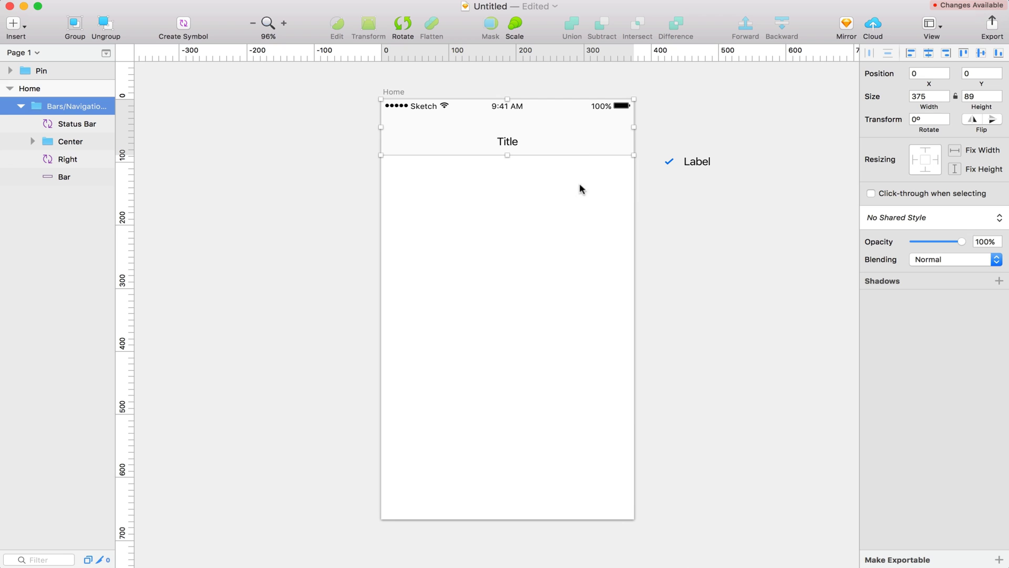
pyautogui.doubleClick(595, 140)
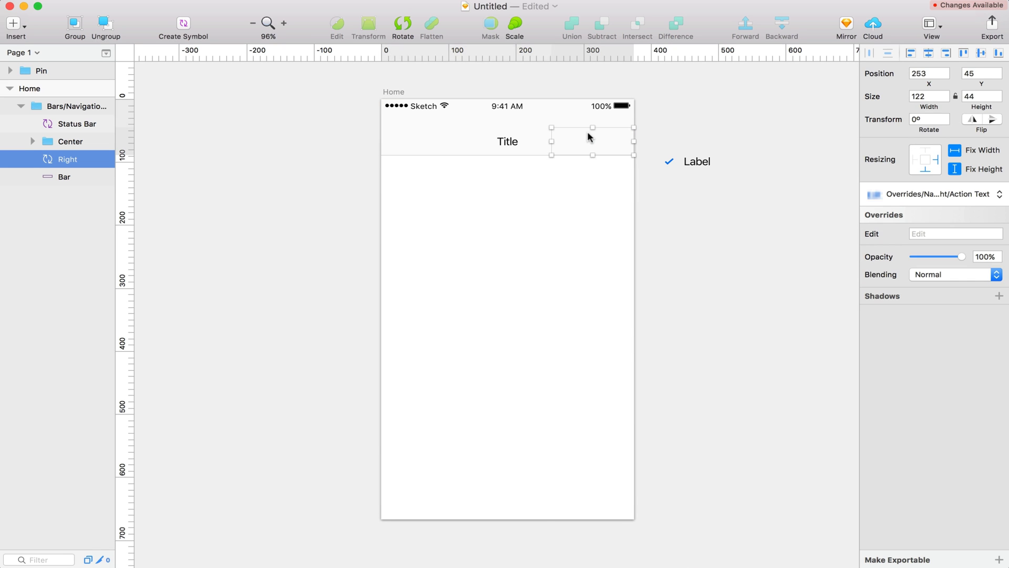
pyautogui.press('Delete')
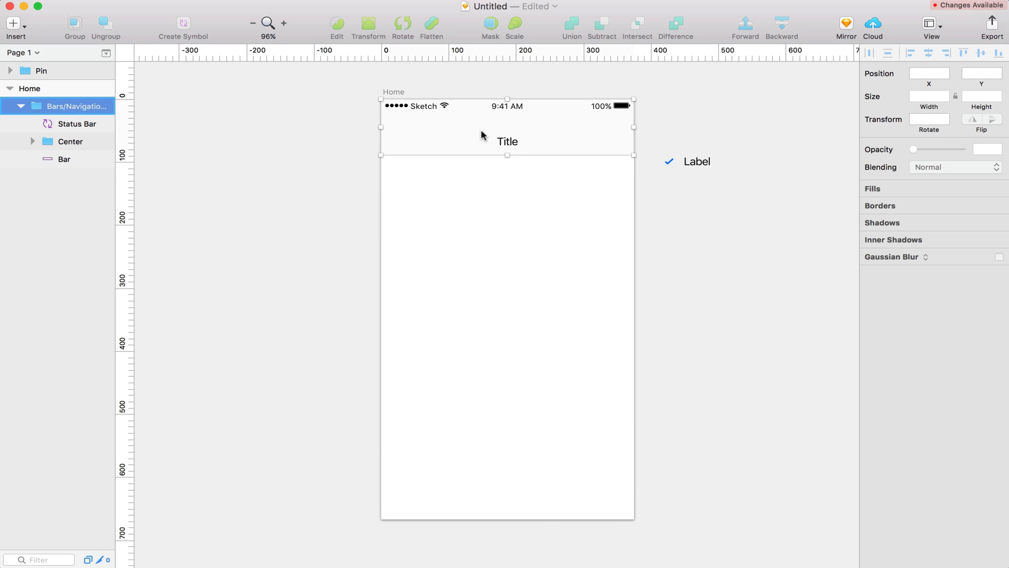
# Change the navigation bar's title text to Today
pyautogui.doubleClick(516, 146)
pyautogui.doubleClick(514, 147)
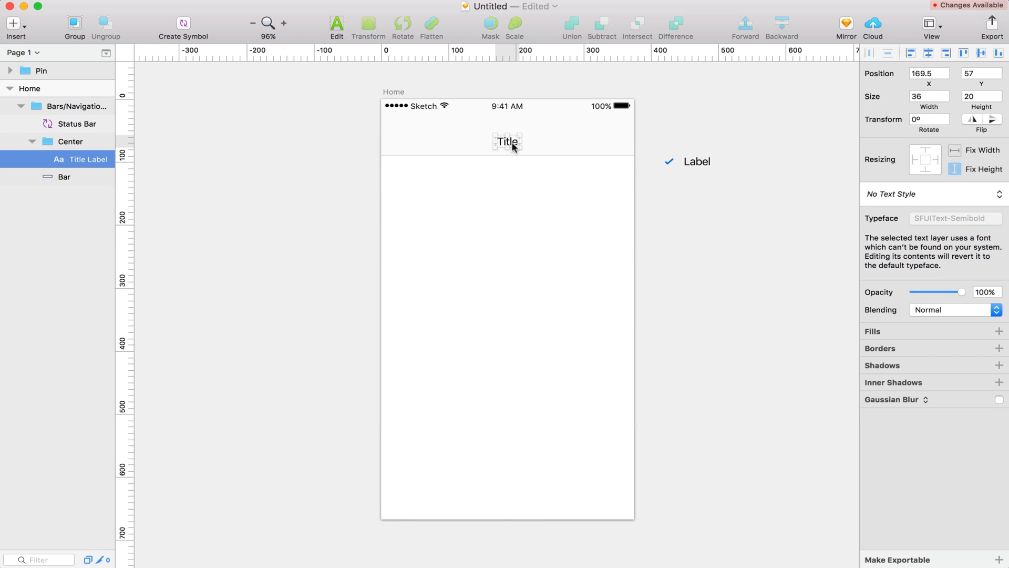
pyautogui.doubleClick(514, 146)
pyautogui.write('Today')
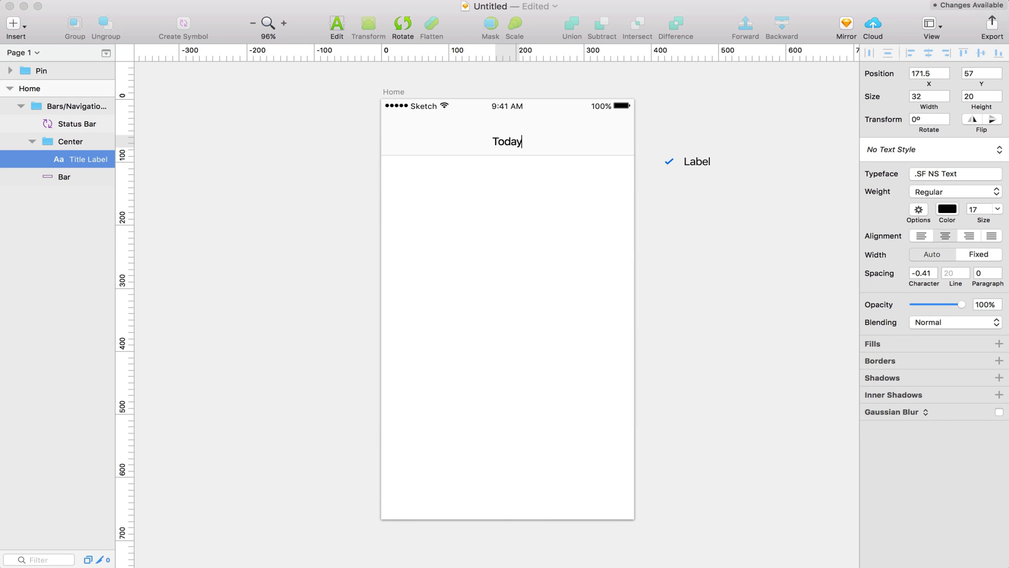
pyautogui.press('Escape')
pyautogui.click(471, 225)
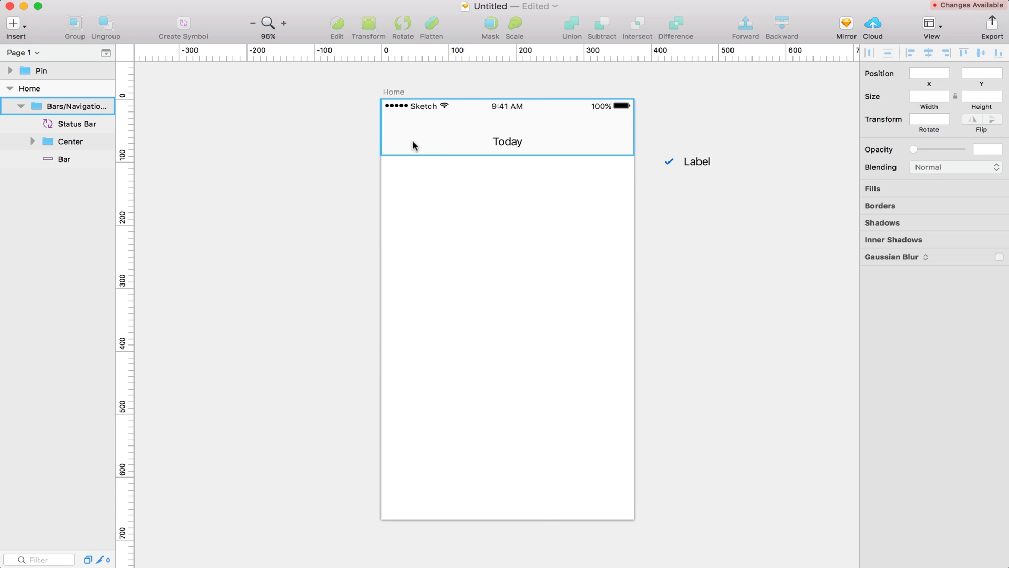
# Draw a horizontal line about 33 px long on the Home artboard, just below the navigation bar
pyautogui.scroll(1, 394, 129)
pyautogui.scroll(5, 443, 159)
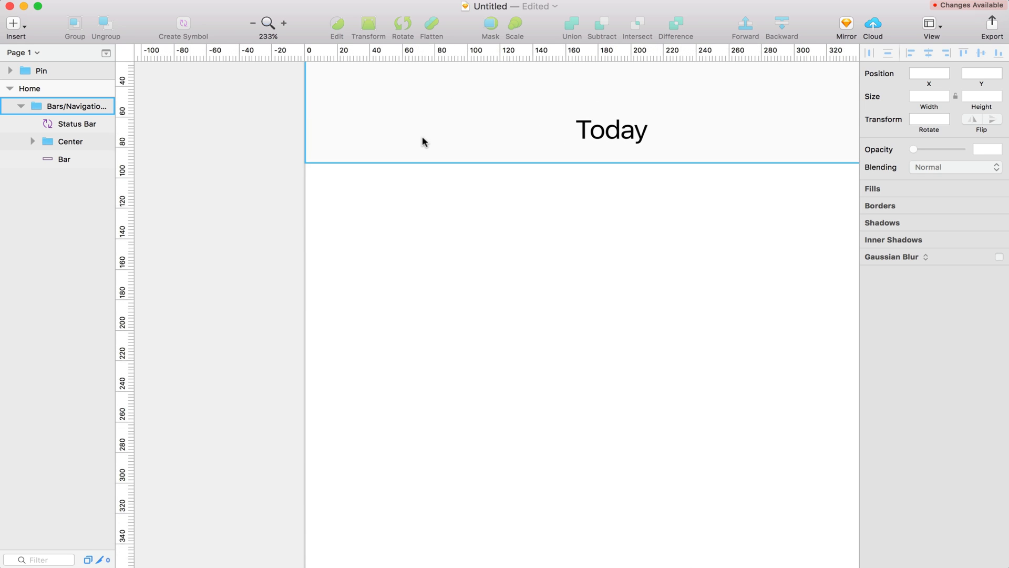
pyautogui.scroll(5, 421, 137)
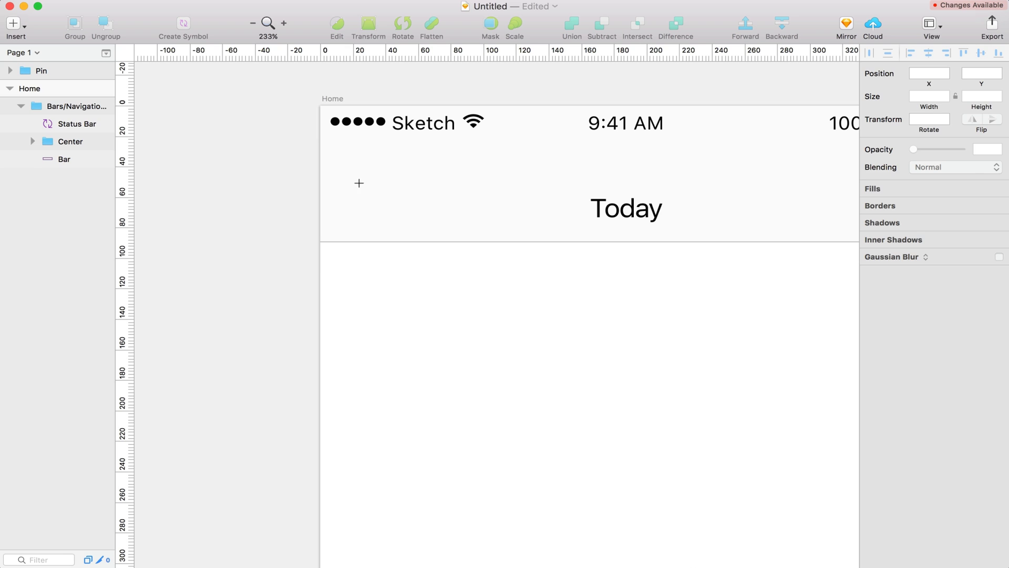
pyautogui.moveTo(358, 183)
pyautogui.mouseDown()
pyautogui.moveTo(413, 182)
pyautogui.moveTo(395, 203)
pyautogui.moveTo(397, 385)
pyautogui.mouseUp()
pyautogui.doubleClick(396, 183)
pyautogui.press('Escape')
pyautogui.press('Escape')
pyautogui.scroll(5, 395, 184)
pyautogui.press('super+z')
pyautogui.press('super+z')
pyautogui.scroll(-2, 398, 385)
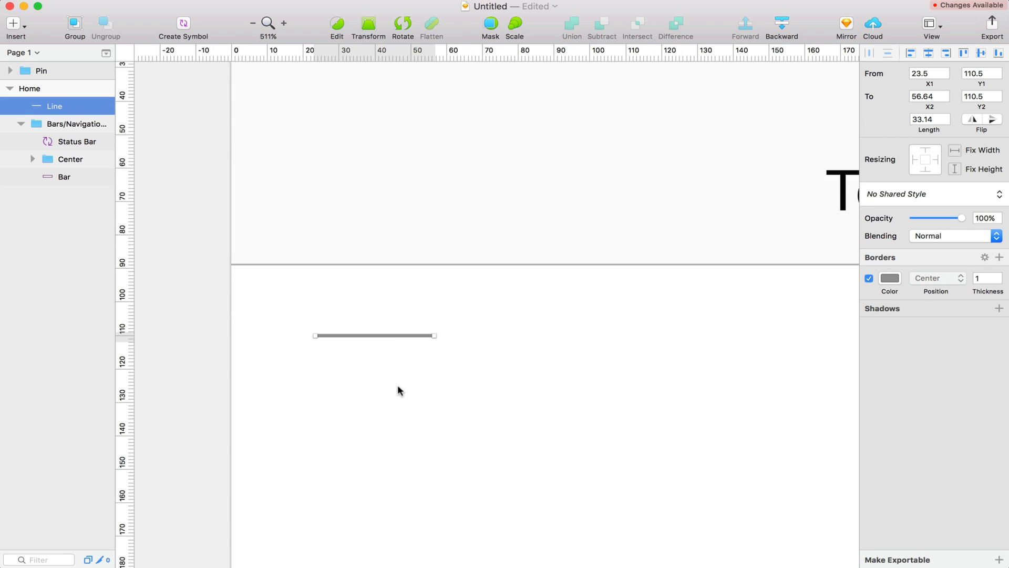
# Duplicate the line twice below the original at equal spacing to form a three-line menu icon
pyautogui.moveTo(385, 331); pyautogui.dragTo(385, 388)
pyautogui.keyDown('shift'); pyautogui.click(396, 357); pyautogui.keyUp('shift')
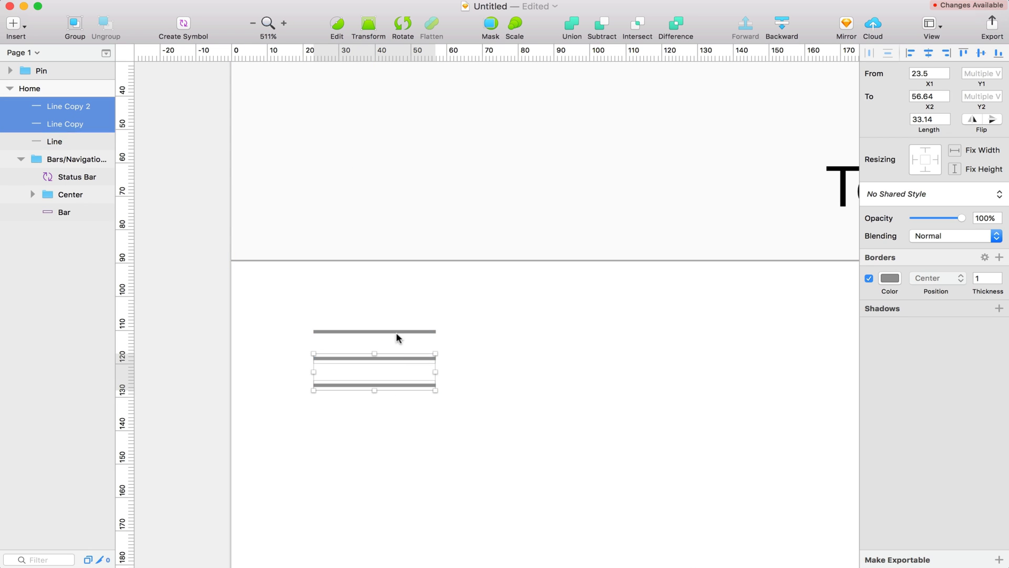
# Set the border thickness of all three lines to 2 and group them
pyautogui.keyDown('shift'); pyautogui.click(398, 331); pyautogui.keyUp('shift')
pyautogui.click(977, 279)
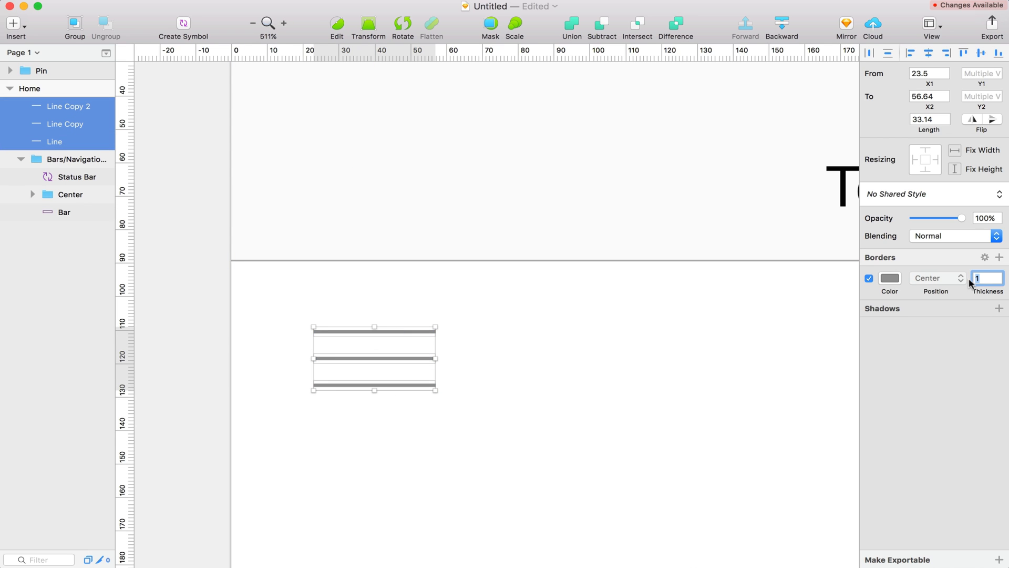
pyautogui.write('2')
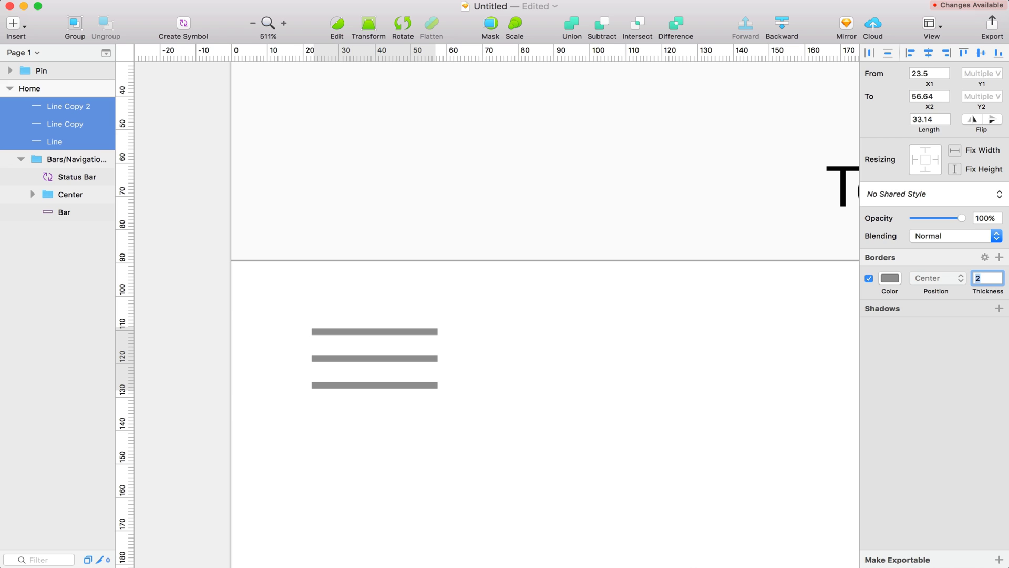
pyautogui.press('Return')
pyautogui.hotkey('ctrl', 'g')
# Move the three-line group into the navigation bar, to about X 21, Y 54
pyautogui.scroll(-5, 502, 376)
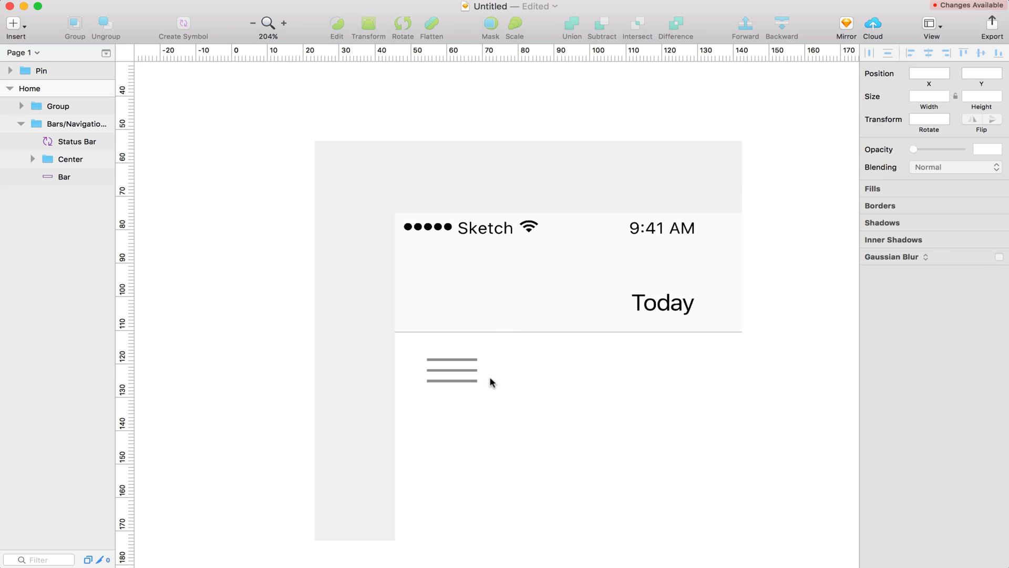
pyautogui.moveTo(467, 371); pyautogui.dragTo(450, 294)
pyautogui.scroll(5, 468, 301)
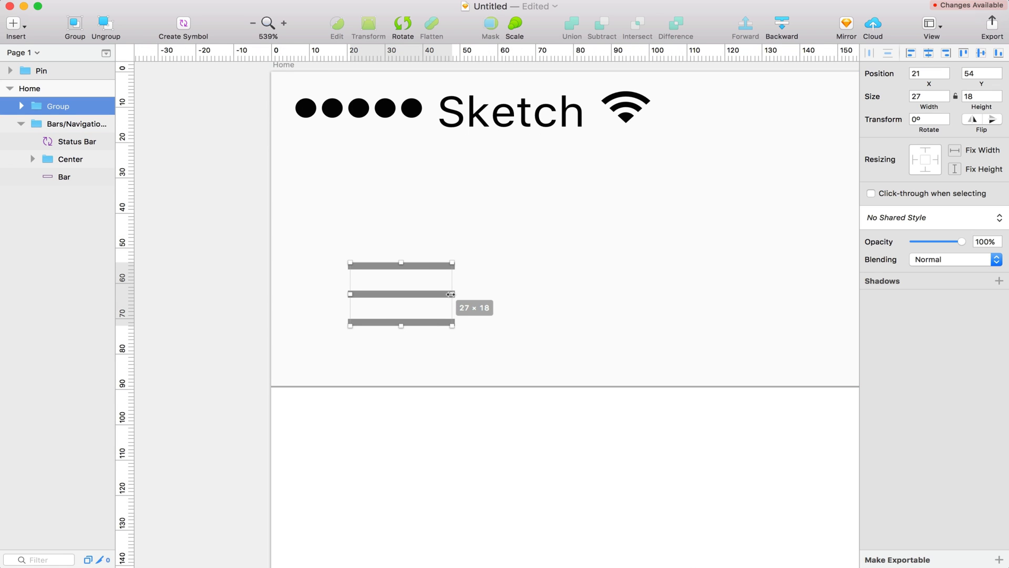
pyautogui.click(464, 374)
# Narrow the three-line group to a width of 25
pyautogui.scroll(-5, 473, 442)
pyautogui.scroll(-2, 473, 443)
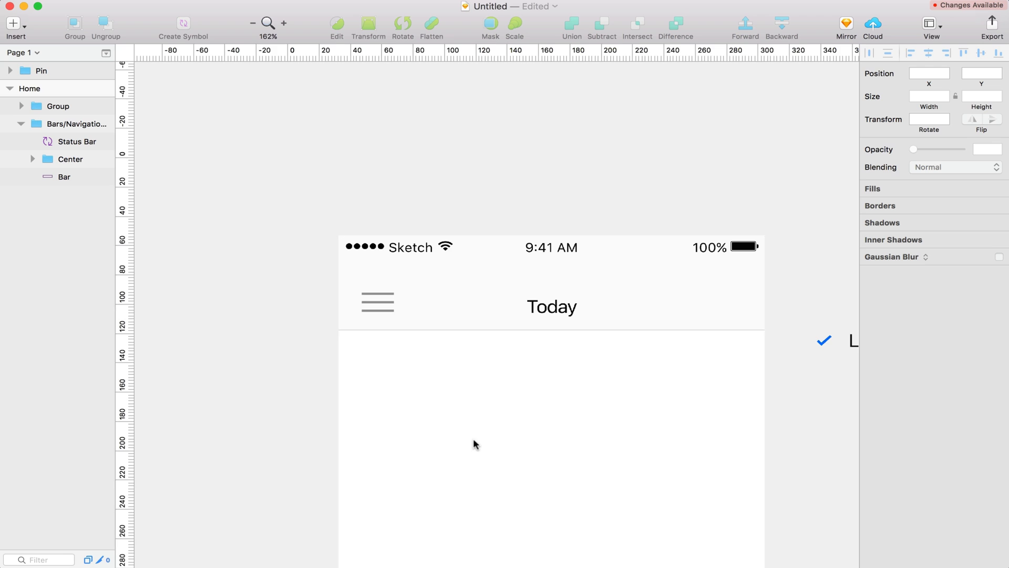
pyautogui.scroll(4, 354, 349)
pyautogui.click(431, 243)
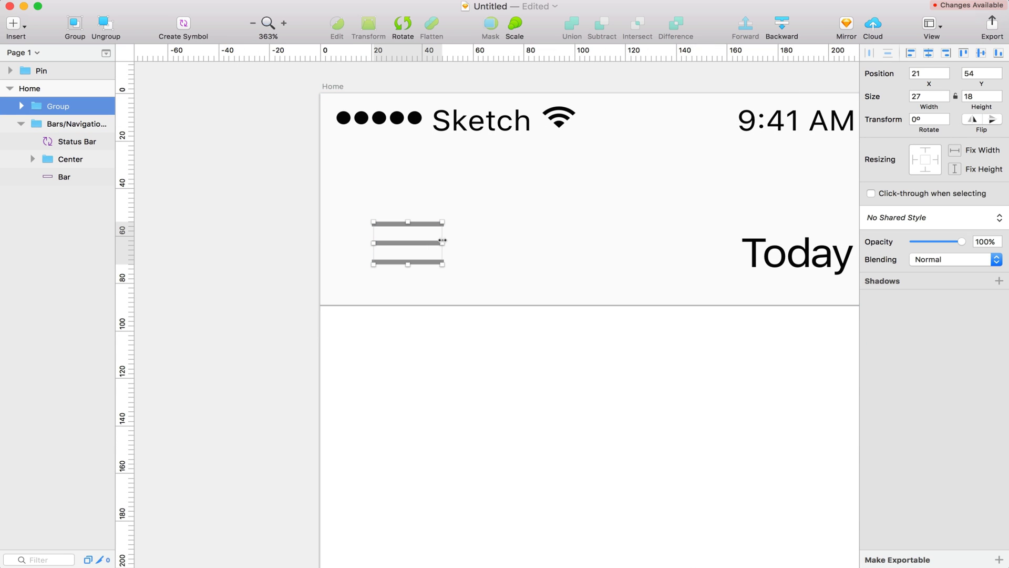
pyautogui.moveTo(443, 243); pyautogui.dragTo(438, 243)
pyautogui.click(438, 295)
# Rename the three-line group Menu_Icon and place it inside the navigation bar group
pyautogui.scroll(-3, 436, 315)
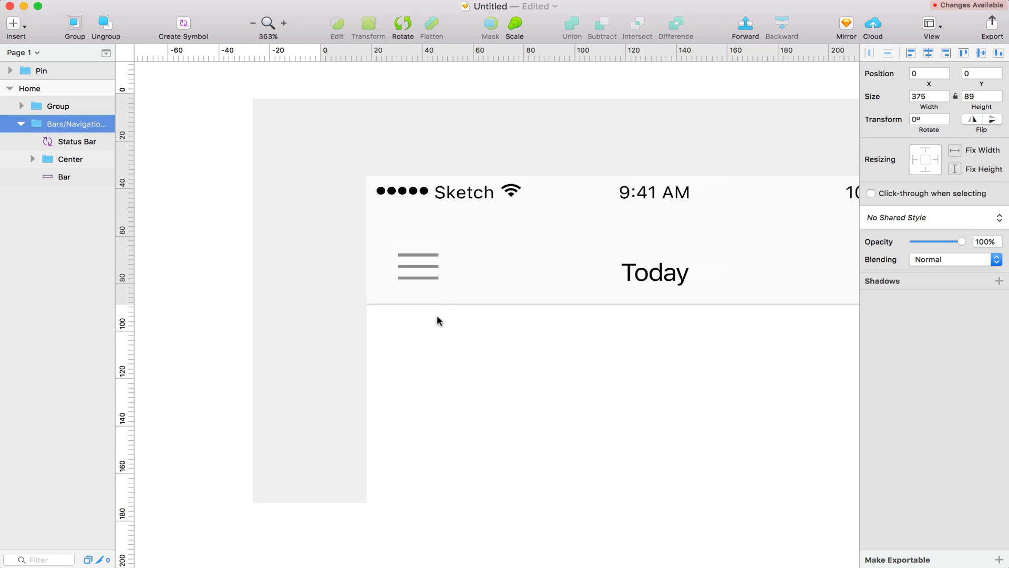
pyautogui.hscroll(3, 444, 395)
pyautogui.click(354, 270)
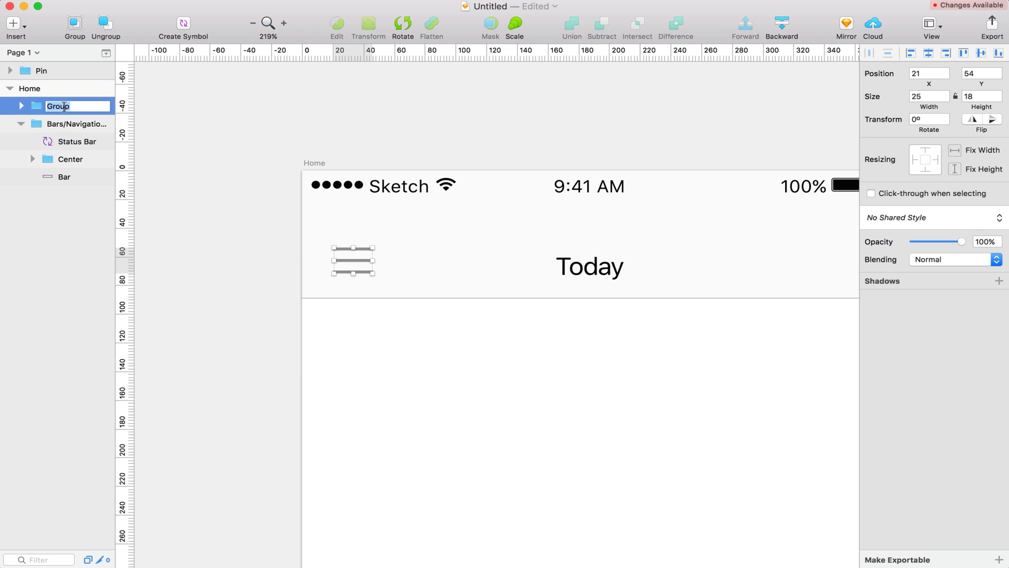
pyautogui.write('Menu_Icon')
pyautogui.moveTo(34, 112); pyautogui.dragTo(39, 139)
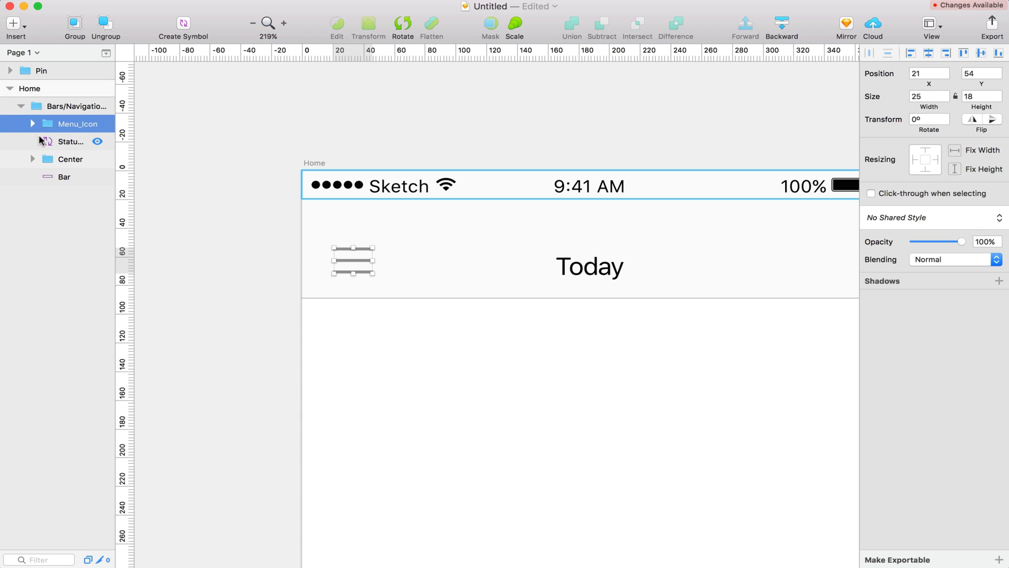
# Vertically centre the menu icon and the Today title with each other
pyautogui.click(551, 266)
pyautogui.keyDown('shift'); pyautogui.click(353, 263); pyautogui.keyUp('shift')
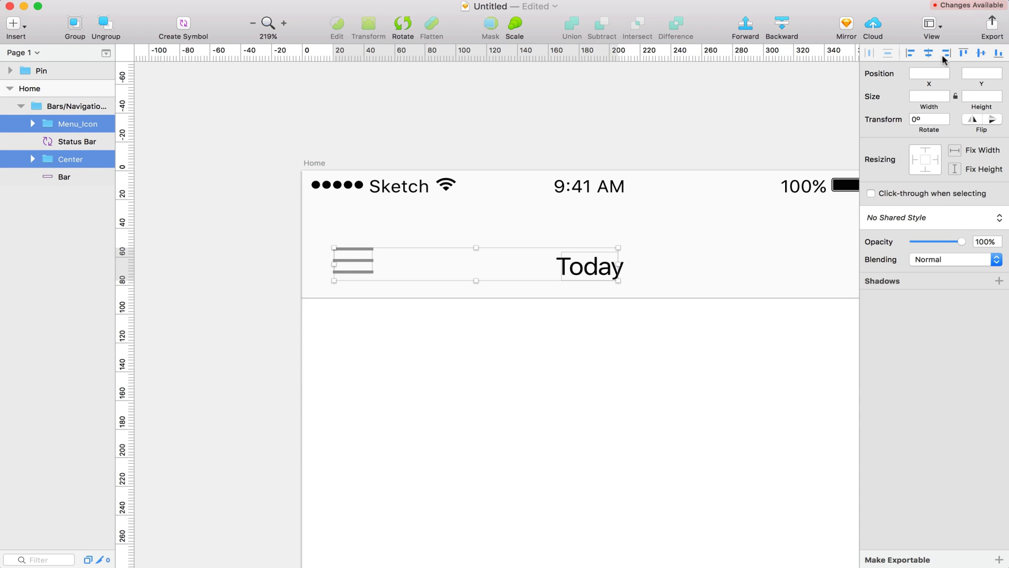
pyautogui.click(979, 53)
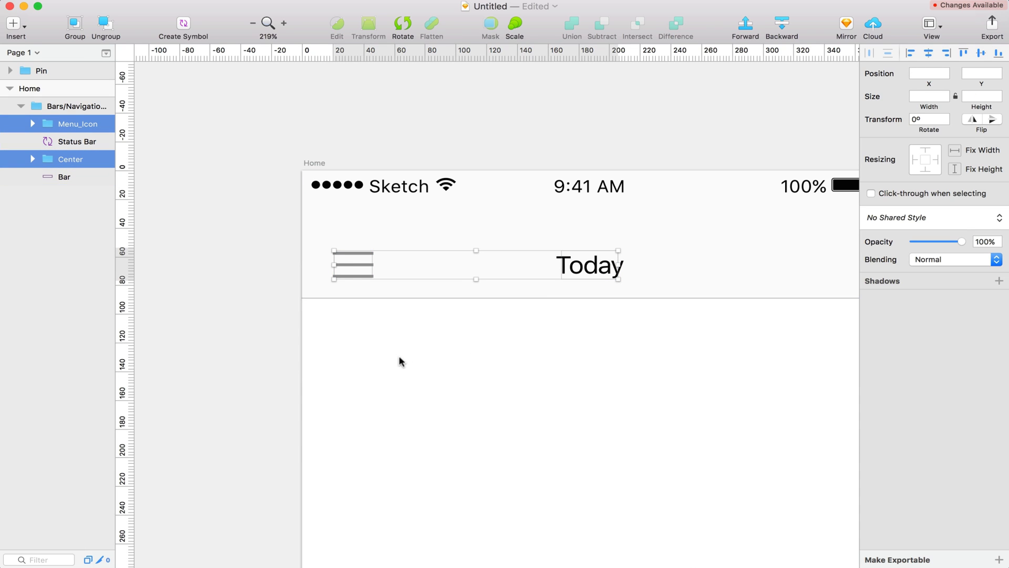
# Position the menu icon and the Today title together 20 px above the navigation bar's lower edge
pyautogui.moveTo(591, 261); pyautogui.dragTo(594, 289)
pyautogui.keyDown('shift'); pyautogui.click(356, 281); pyautogui.keyUp('shift')
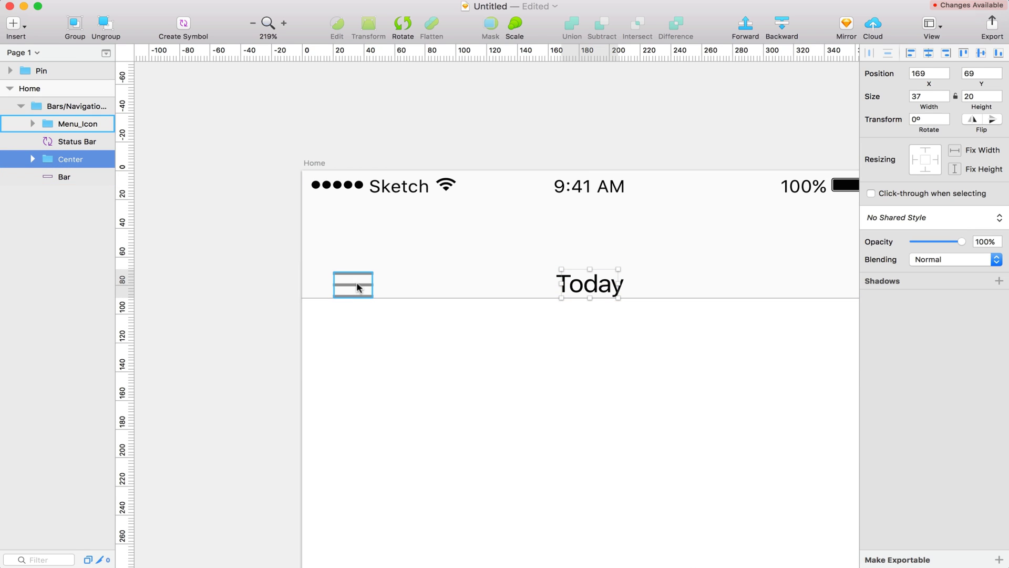
pyautogui.hotkey('shift', 'Up')
pyautogui.hotkey('shift', 'Up')
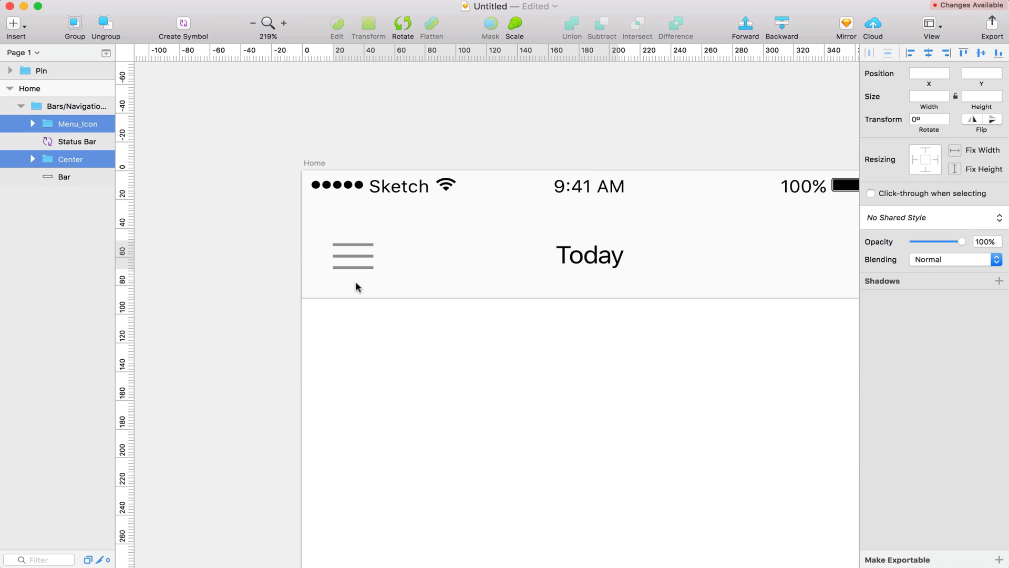
pyautogui.click(455, 471)
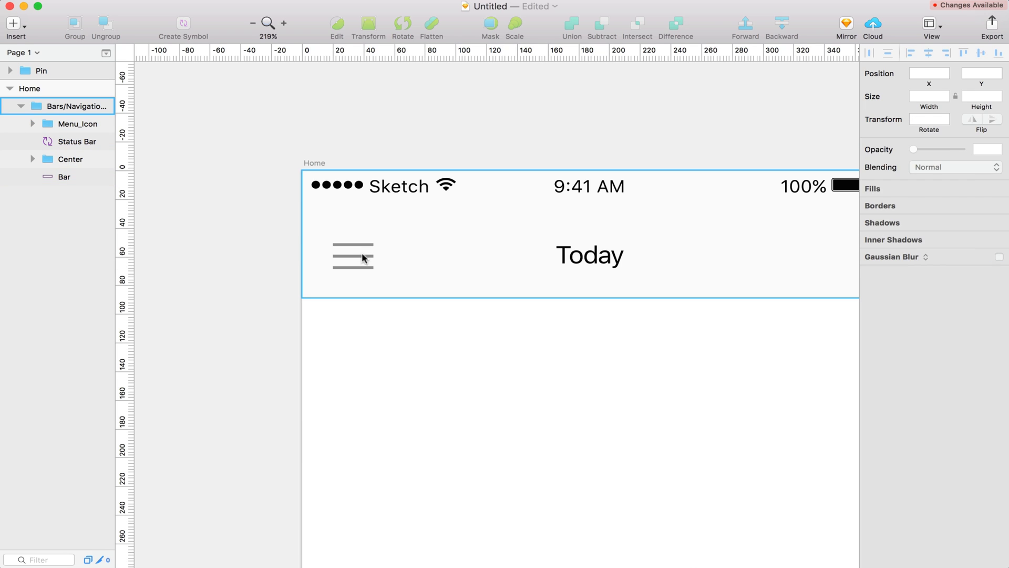
# Position the menu icon 30 px from the left edge of the Home artboard
pyautogui.click(358, 259)
pyautogui.doubleClick(357, 257)
pyautogui.moveTo(342, 257); pyautogui.dragTo(326, 255)
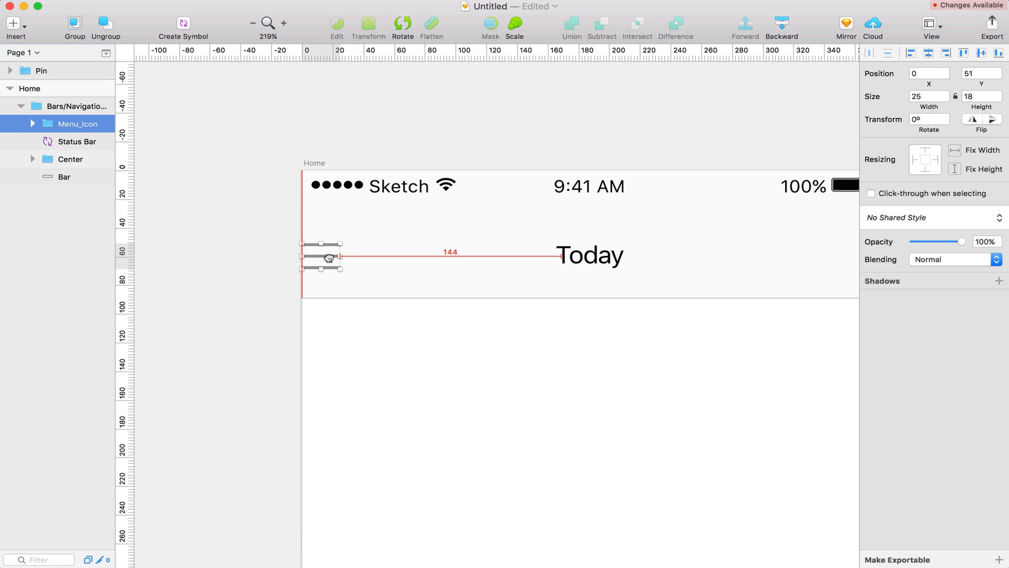
pyautogui.hotkey('shift', 'Right')
pyautogui.hotkey('shift', 'Right')
pyautogui.hotkey('shift', 'Right')
pyautogui.click(216, 270)
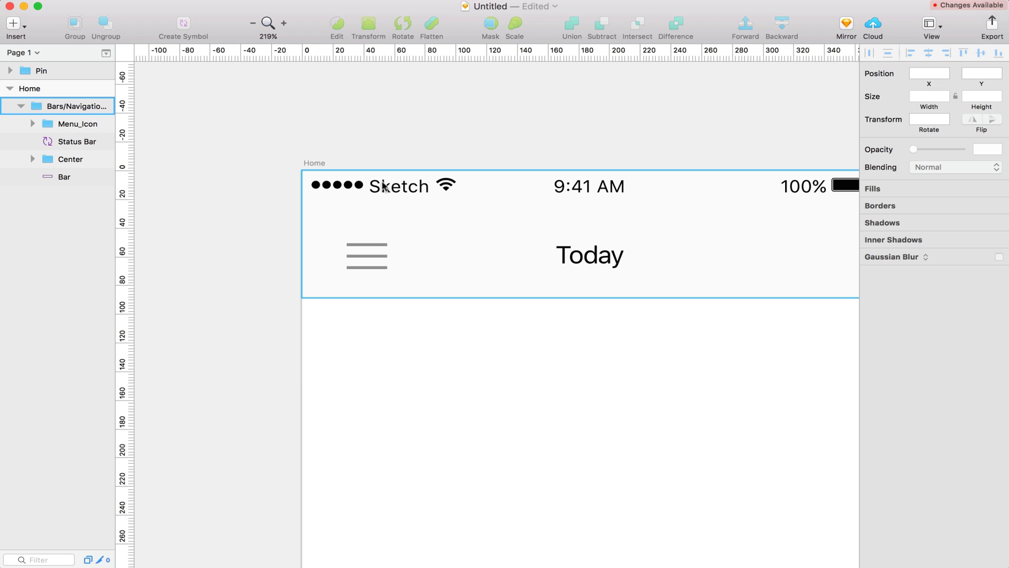
# Set the border colour of the three Menu_Icon lines to the global grey 9B9B9B
pyautogui.click(377, 263)
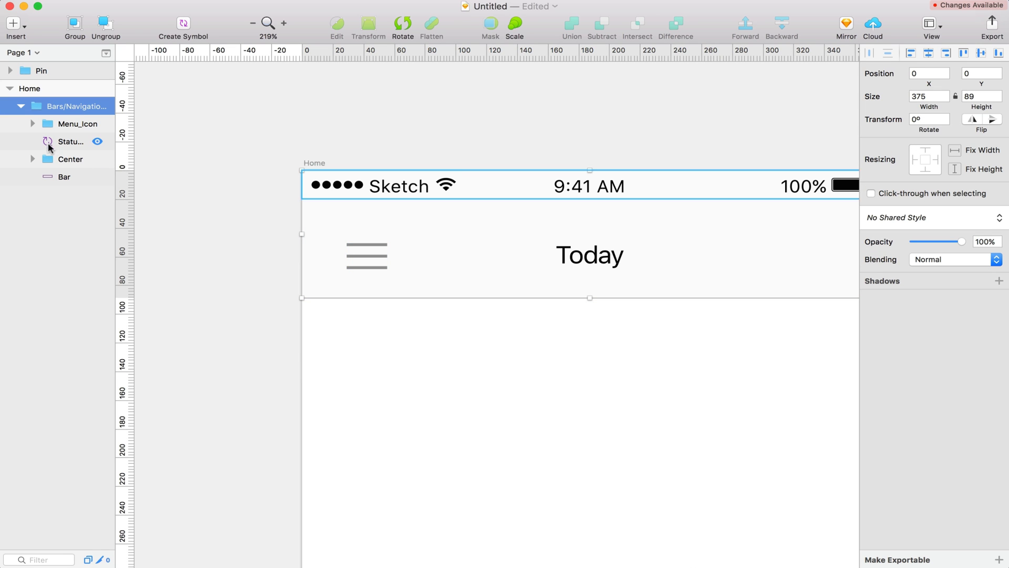
pyautogui.click(36, 123)
pyautogui.click(33, 124)
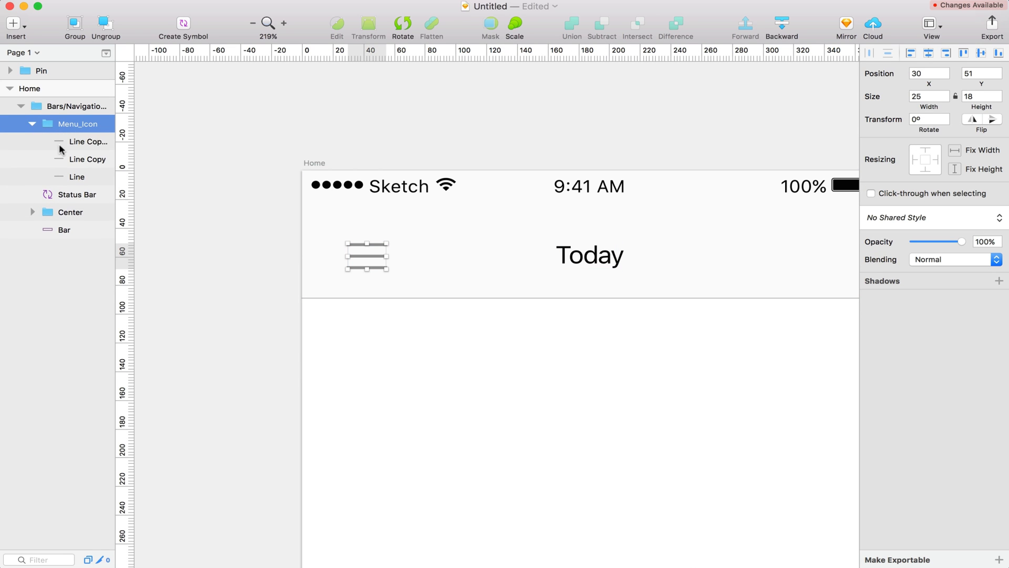
pyautogui.click(71, 148)
pyautogui.keyDown('shift'); pyautogui.click(71, 175); pyautogui.keyUp('shift')
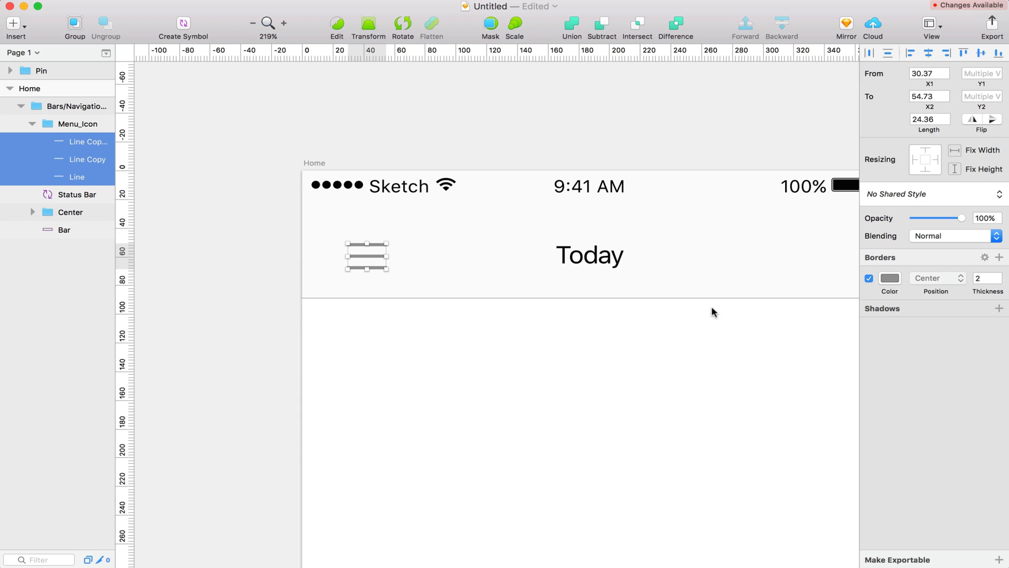
pyautogui.click(889, 278)
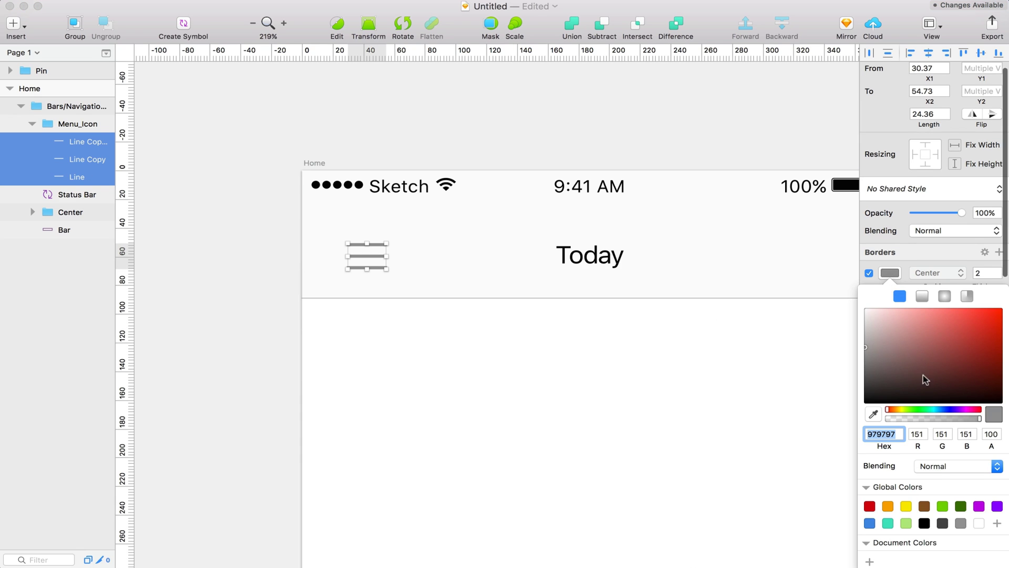
pyautogui.click(961, 523)
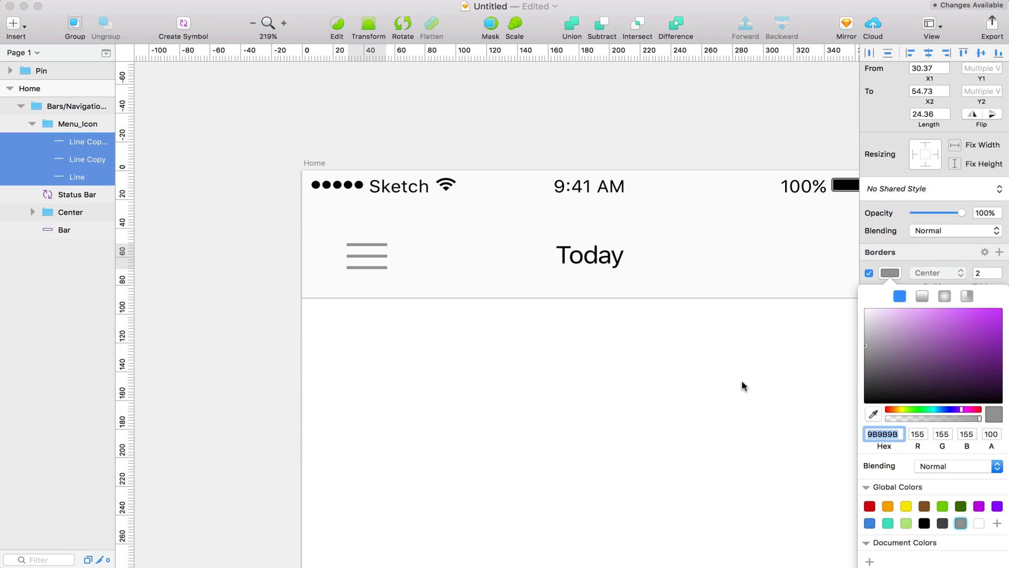
pyautogui.click(589, 255)
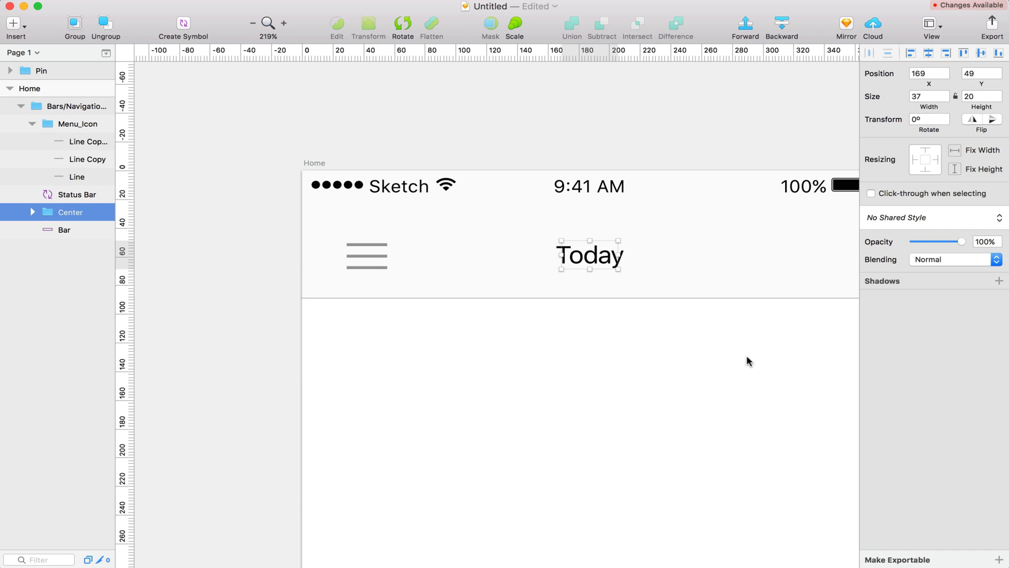
# Enable a background colour on the Home artboard and set it to light grey EFEFEF
pyautogui.click(632, 341)
pyautogui.scroll(-5, 633, 341)
pyautogui.click(401, 143)
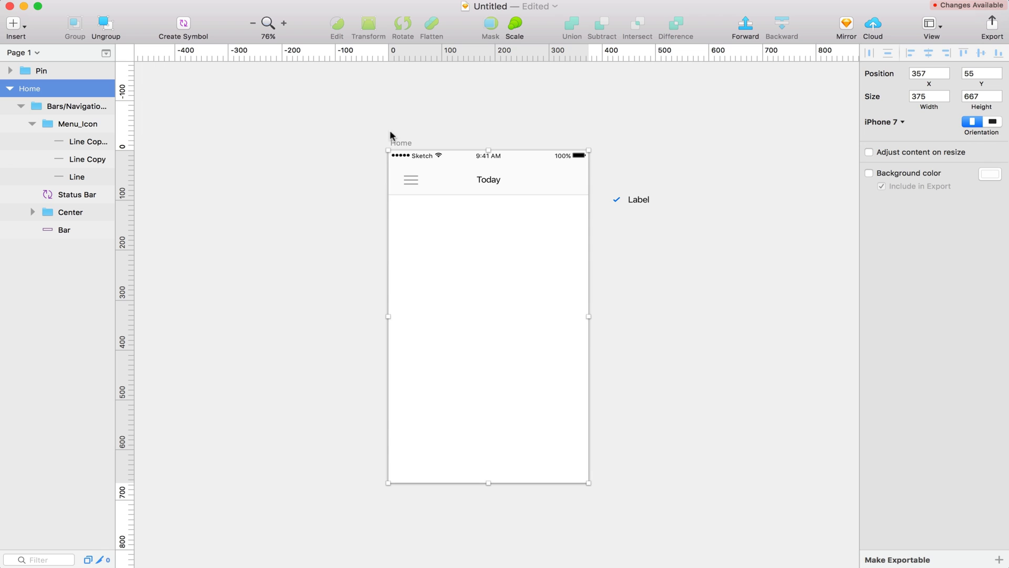
pyautogui.click(870, 174)
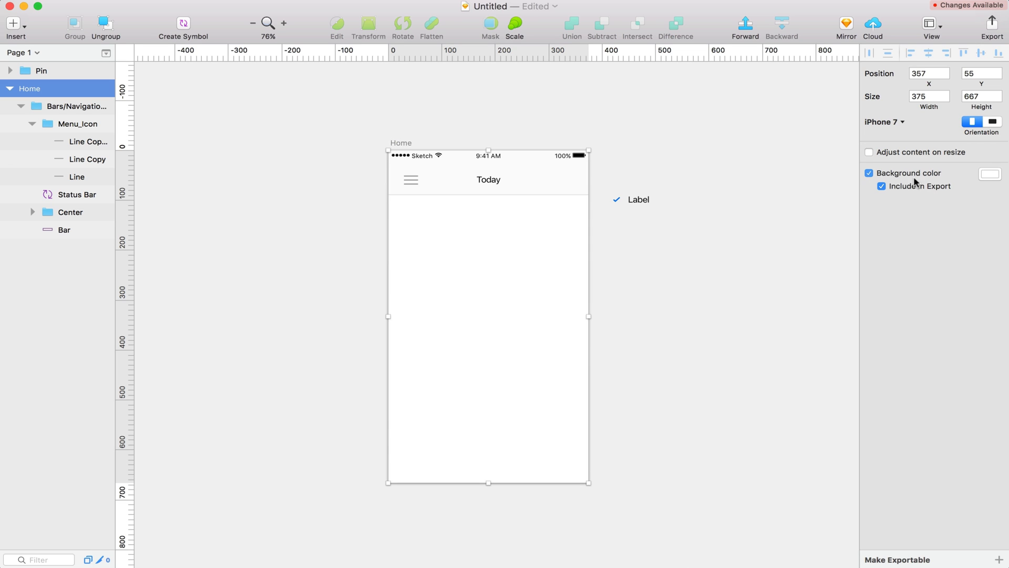
pyautogui.click(989, 175)
pyautogui.moveTo(931, 292); pyautogui.dragTo(857, 204)
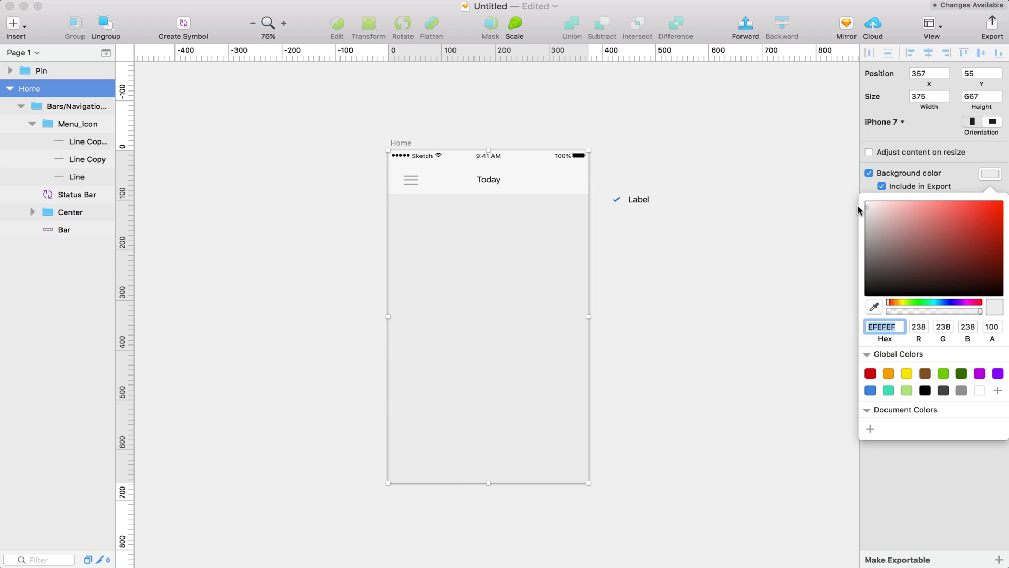
# Set the Home artboard's background to the navigation bar's F8F8F8 grey by sampling it with the eyedropper
pyautogui.click(874, 307)
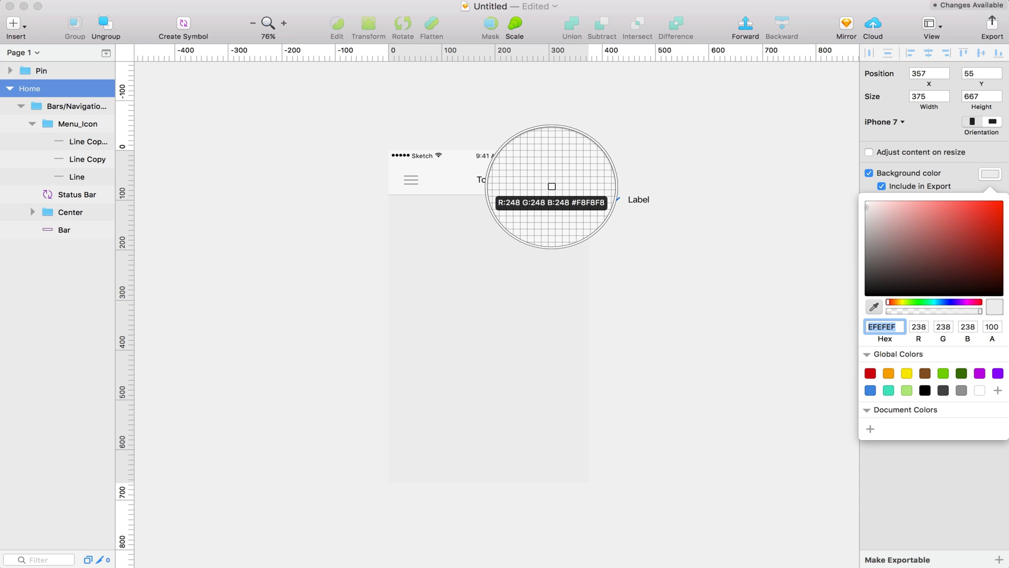
pyautogui.click(552, 187)
pyautogui.click(604, 250)
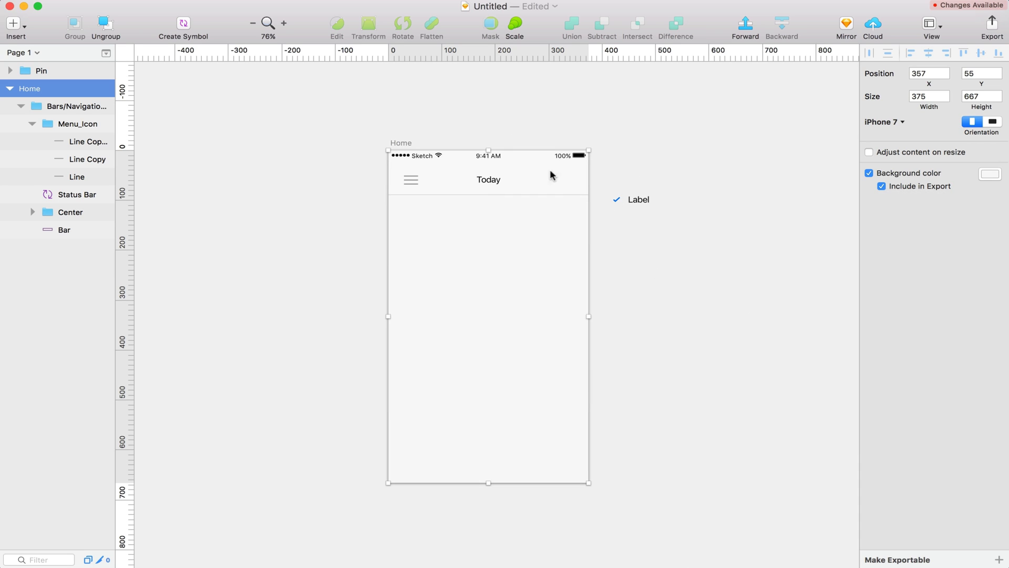
# Change the fill of the navigation bar's Bar layer to white FFFFFF
pyautogui.click(528, 182)
pyautogui.click(342, 212)
pyautogui.click(522, 179)
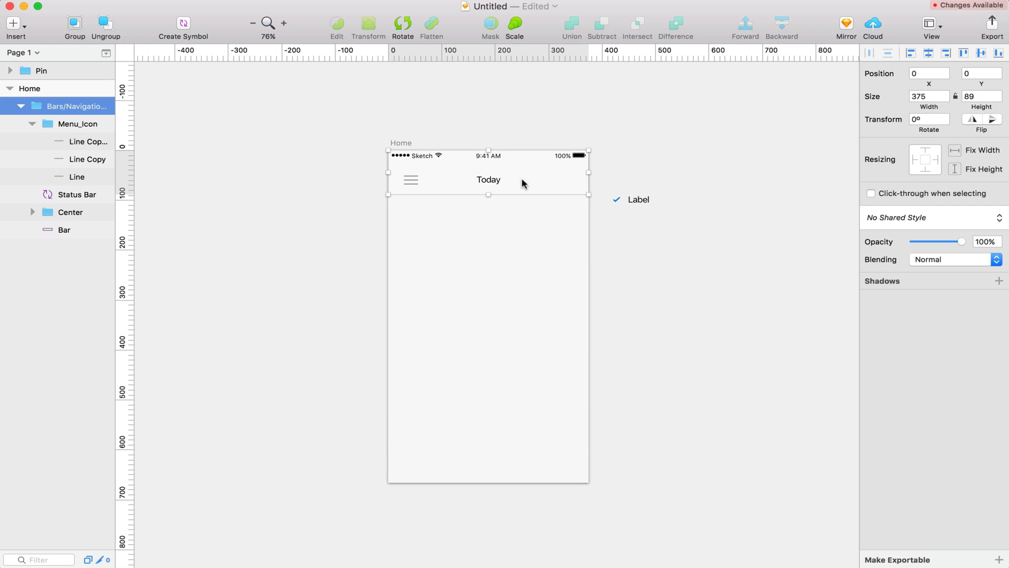
pyautogui.doubleClick(548, 179)
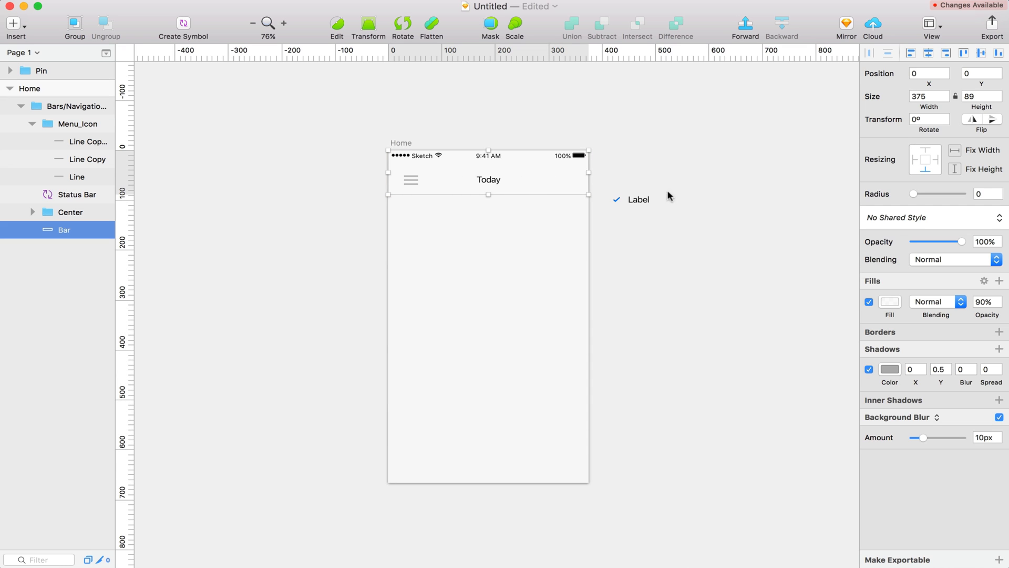
pyautogui.click(894, 304)
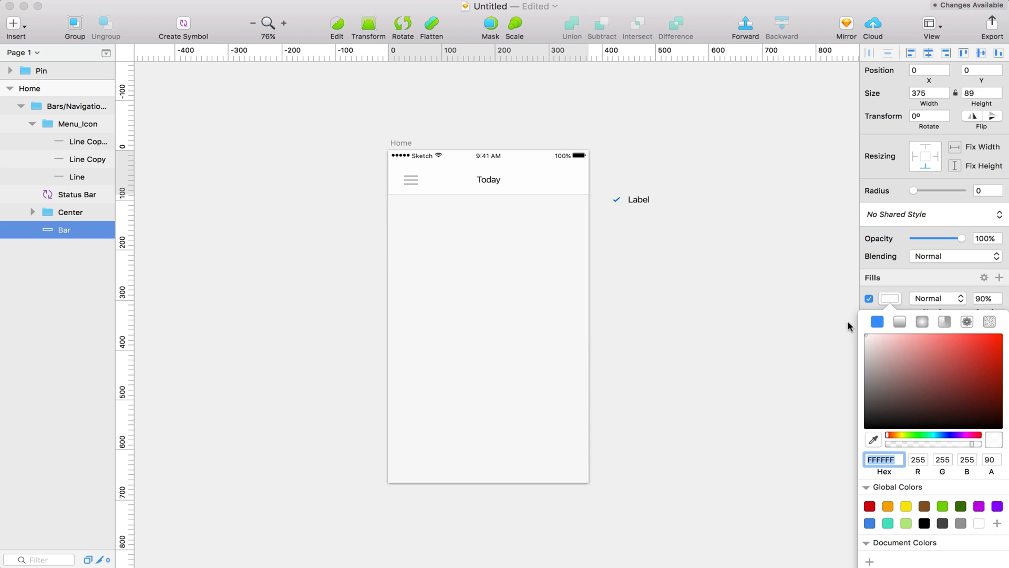
pyautogui.click(778, 293)
pyautogui.scroll(3, 555, 299)
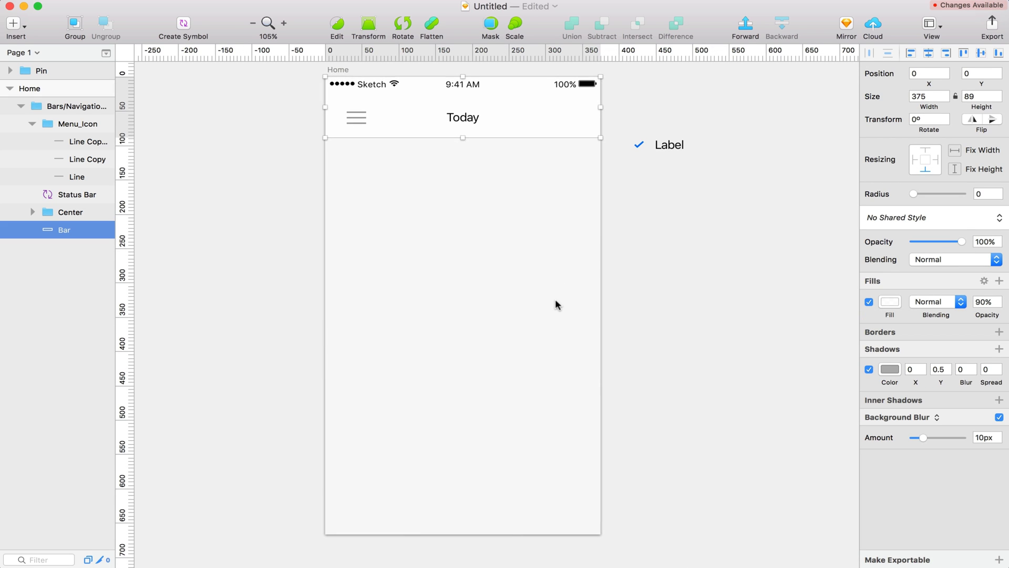
# Draw a rectangle 375 wide and 63 high directly below the navigation bar on the Home artboard
pyautogui.click(648, 293)
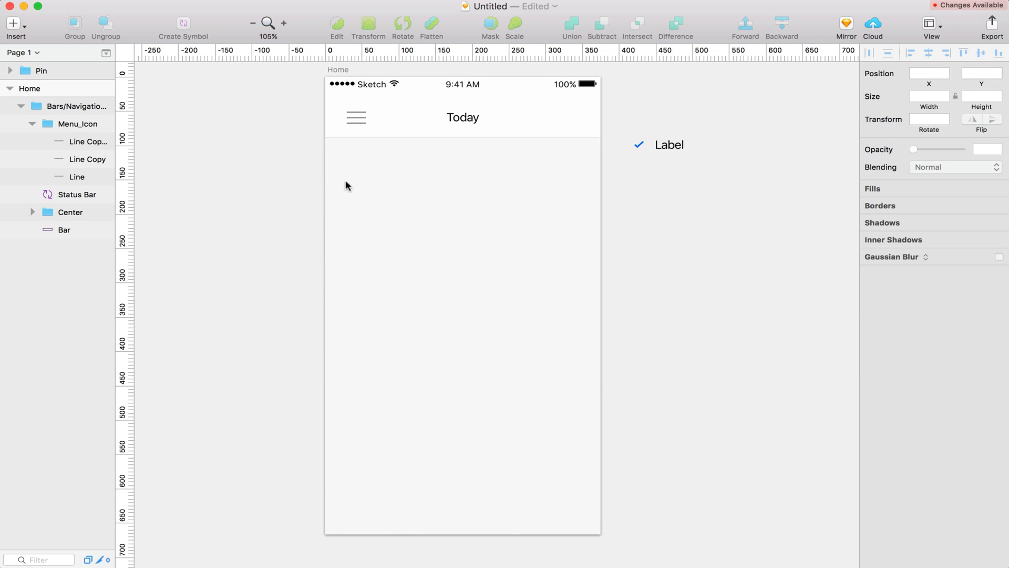
pyautogui.press('r')
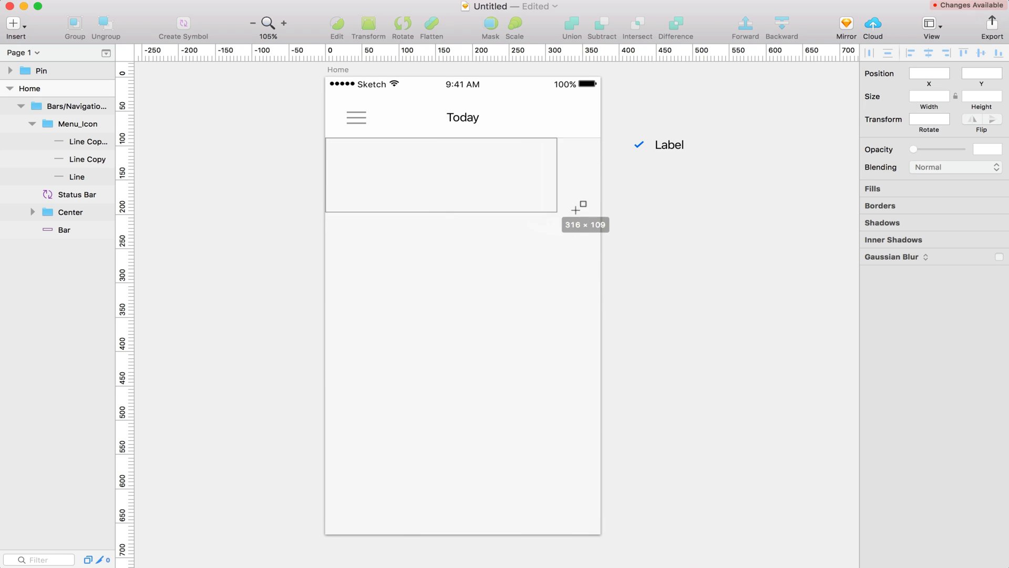
pyautogui.moveTo(575, 210); pyautogui.dragTo(601, 186)
pyautogui.press('Return')
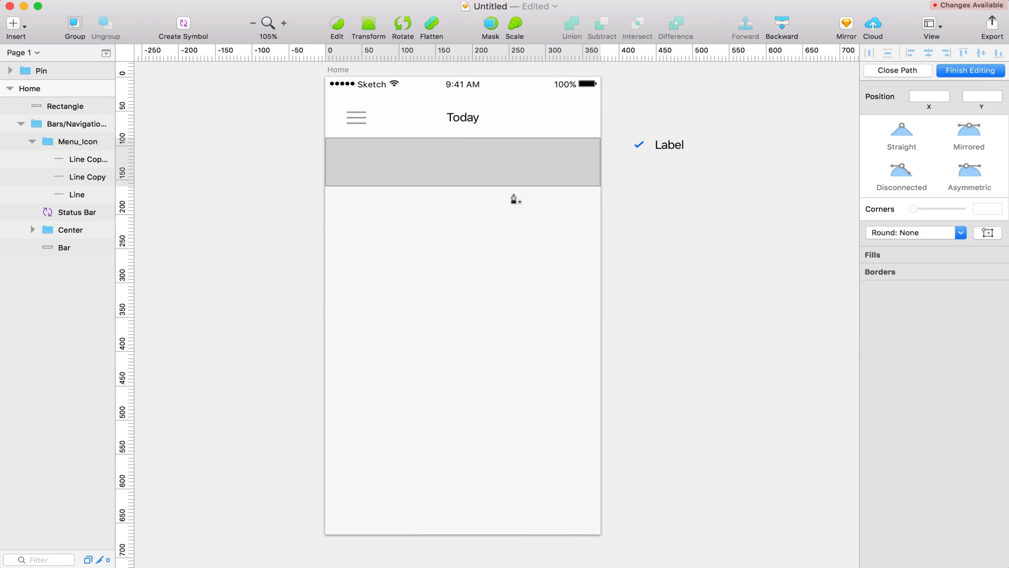
pyautogui.press('Escape')
pyautogui.moveTo(462, 185); pyautogui.dragTo(462, 181)
# Offset the rectangle 20 px down and 20 px to the right, to X 20 and Y 109
pyautogui.hotkey('shift', 'Down')
pyautogui.hotkey('shift', 'Down')
pyautogui.hotkey('shift', 'Right')
pyautogui.hotkey('shift', 'Right')
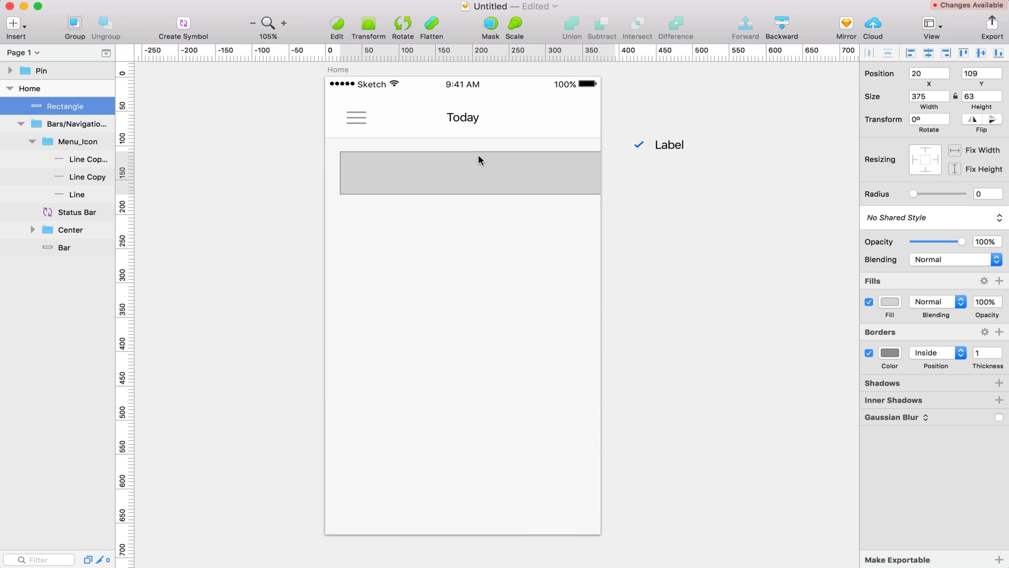
# Style the rectangle as a card with no border, a white fill and a corner radius of 5
pyautogui.click(509, 177)
pyautogui.click(869, 354)
pyautogui.click(889, 299)
pyautogui.moveTo(879, 337); pyautogui.dragTo(848, 321)
pyautogui.click(904, 282)
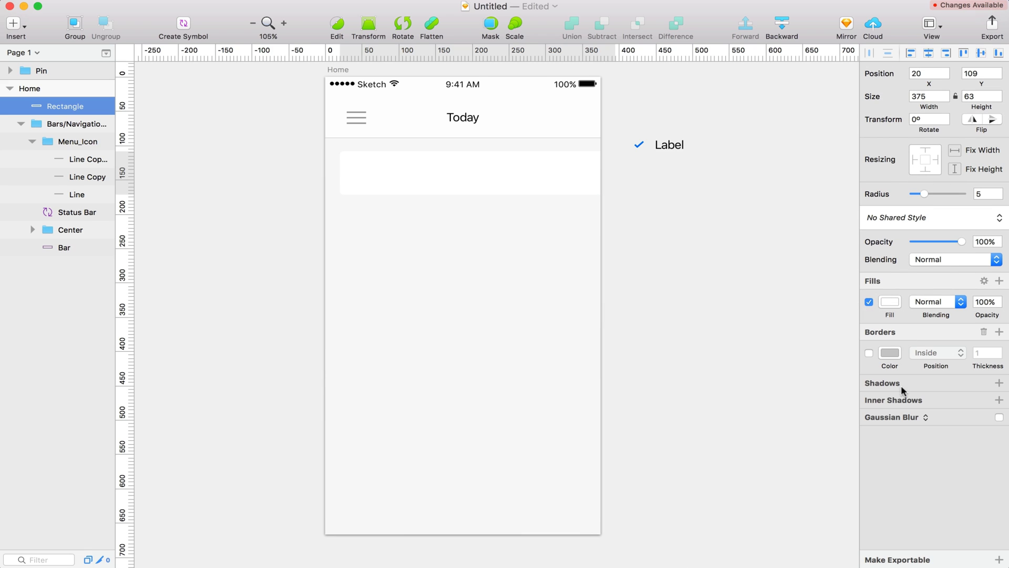
# Add a shadow to the card rectangle with a Y offset of 0 and a blur of 10
pyautogui.click(873, 382)
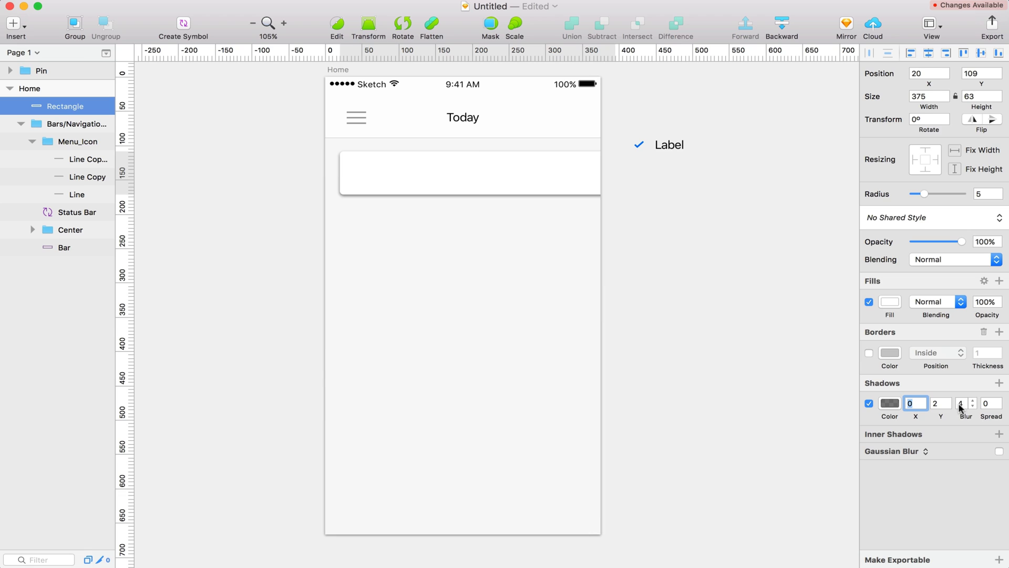
pyautogui.click(947, 405)
pyautogui.click(947, 407)
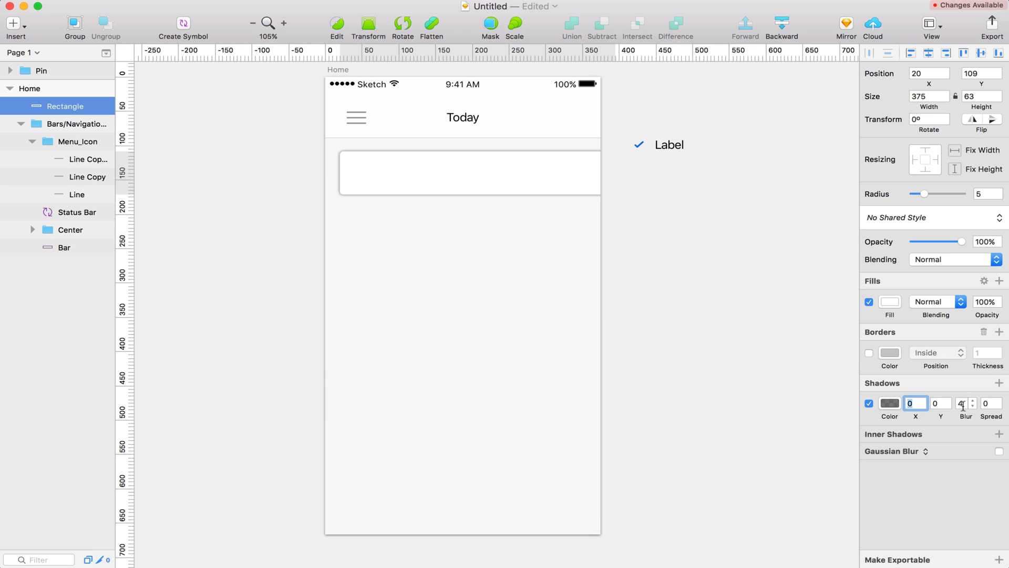
pyautogui.click(963, 403)
pyautogui.write('10')
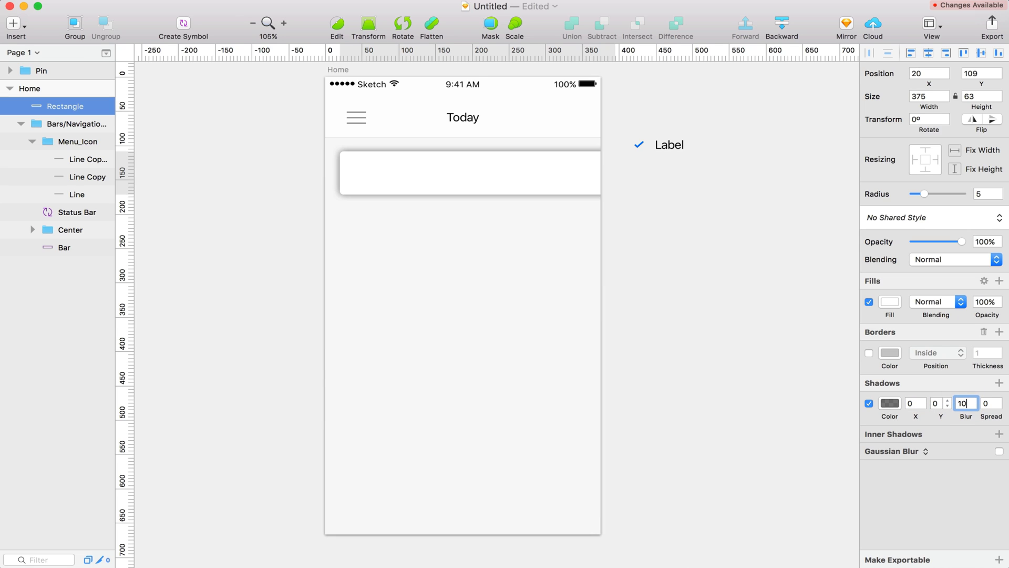
# Reduce the alpha of the card's black shadow colour to about 9
pyautogui.click(890, 408)
pyautogui.moveTo(934, 419); pyautogui.dragTo(893, 418)
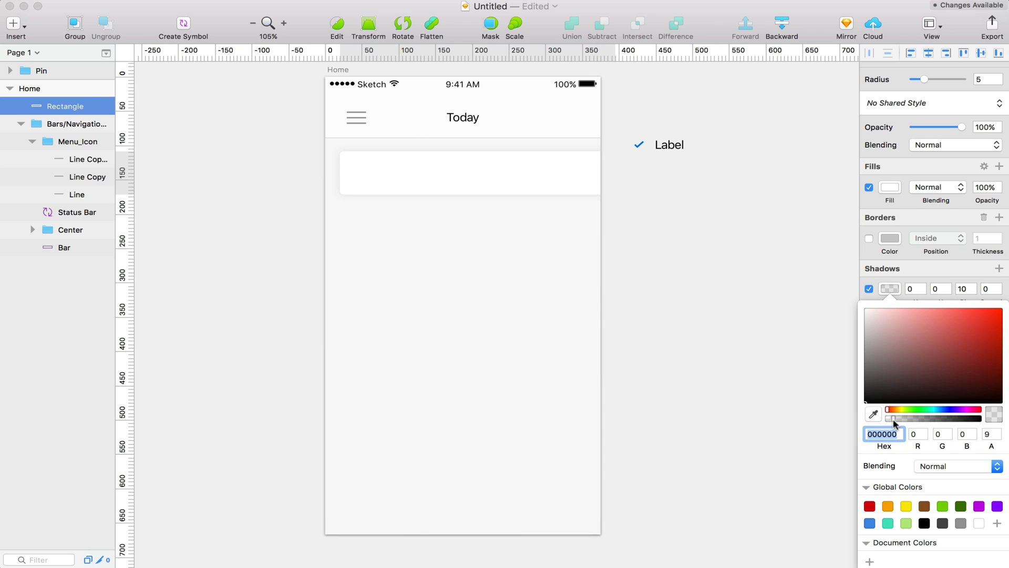
pyautogui.click(705, 222)
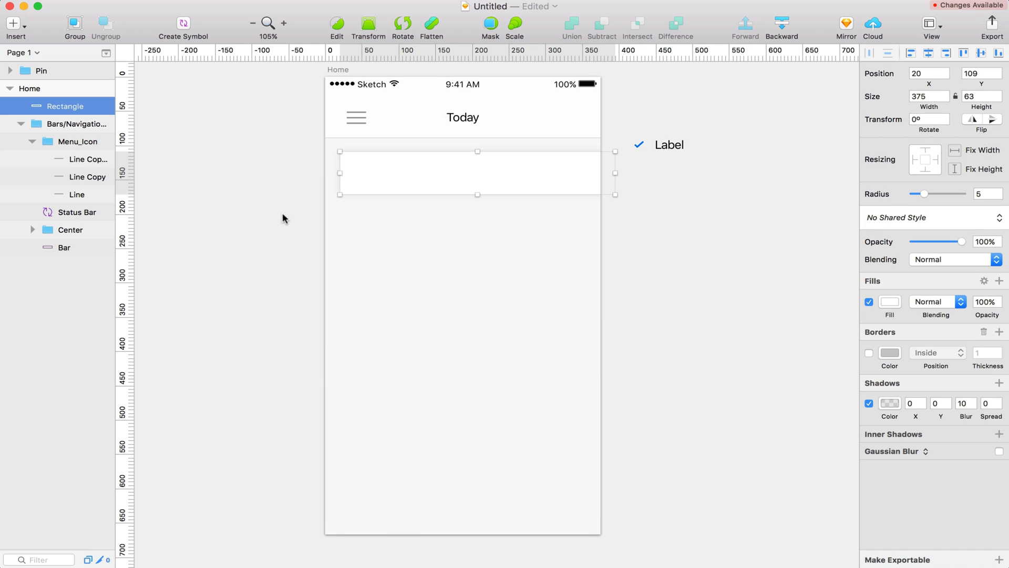
# Ungroup the Pin group and move its Label text onto the white card
pyautogui.click(660, 150)
pyautogui.rightClick(660, 151)
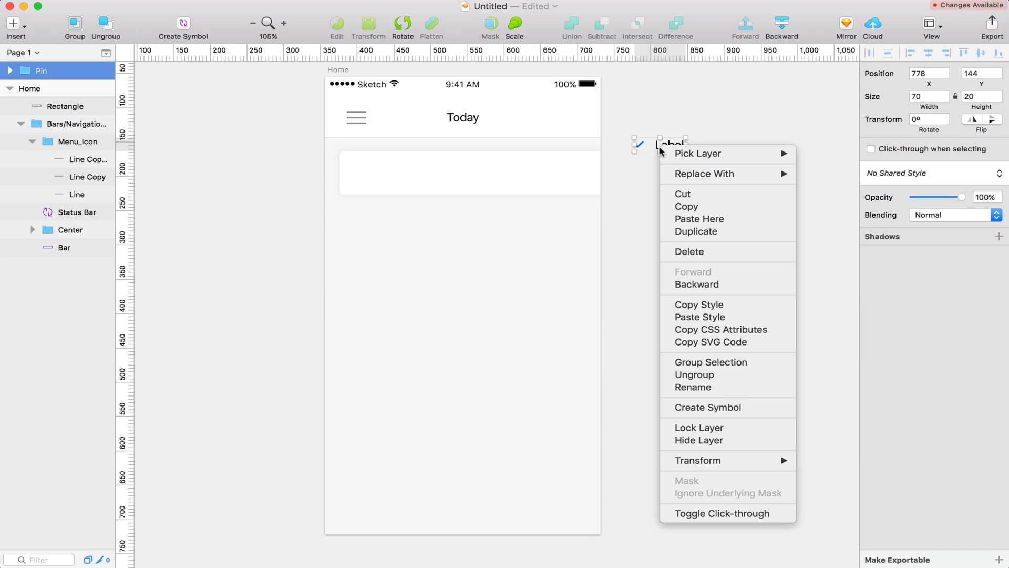
pyautogui.click(681, 377)
pyautogui.click(667, 175)
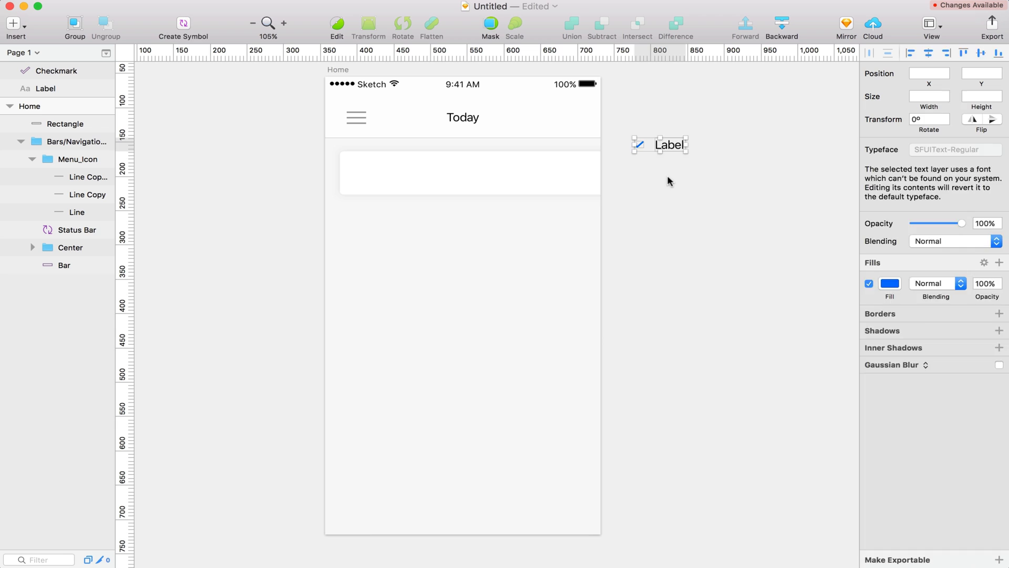
pyautogui.moveTo(669, 143); pyautogui.dragTo(366, 172)
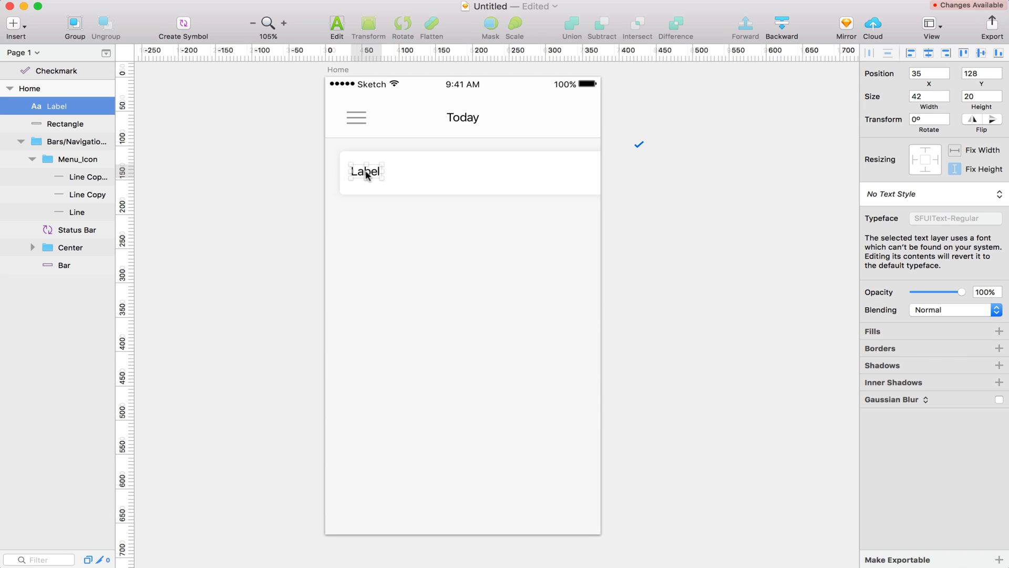
# Centre the Label text vertically with the card rectangle
pyautogui.scroll(5, 366, 172)
pyautogui.keyDown('shift'); pyautogui.click(465, 183); pyautogui.keyUp('shift')
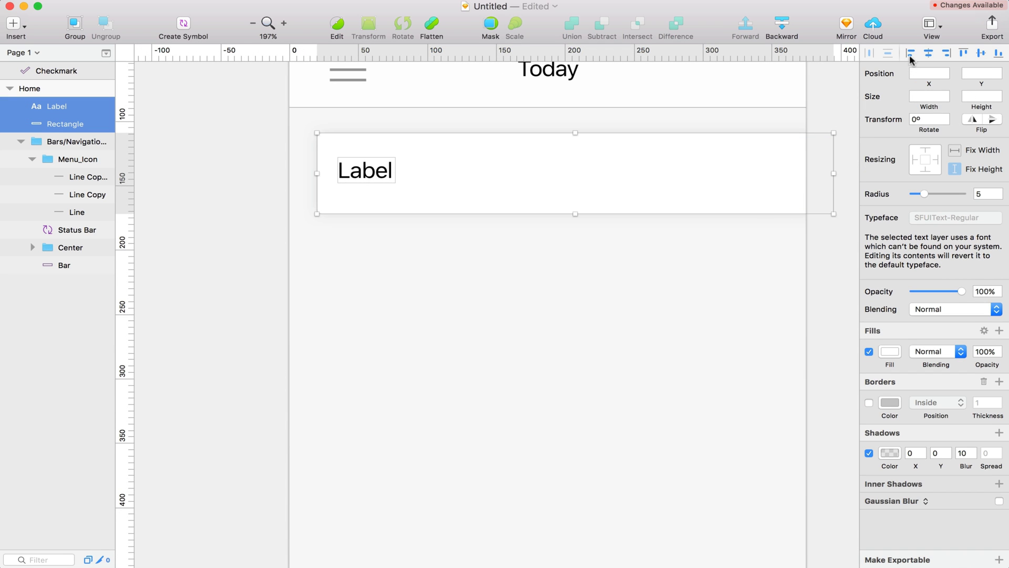
pyautogui.click(964, 53)
pyautogui.click(981, 54)
pyautogui.click(373, 259)
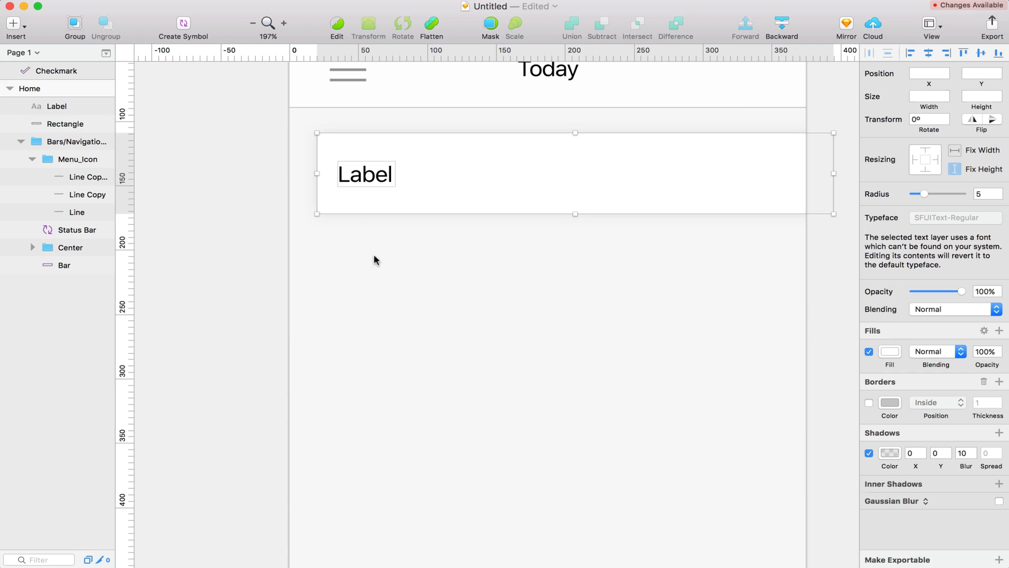
# Position the Label text 20 px in from the card's left edge, at X 40
pyautogui.moveTo(374, 173); pyautogui.dragTo(359, 175)
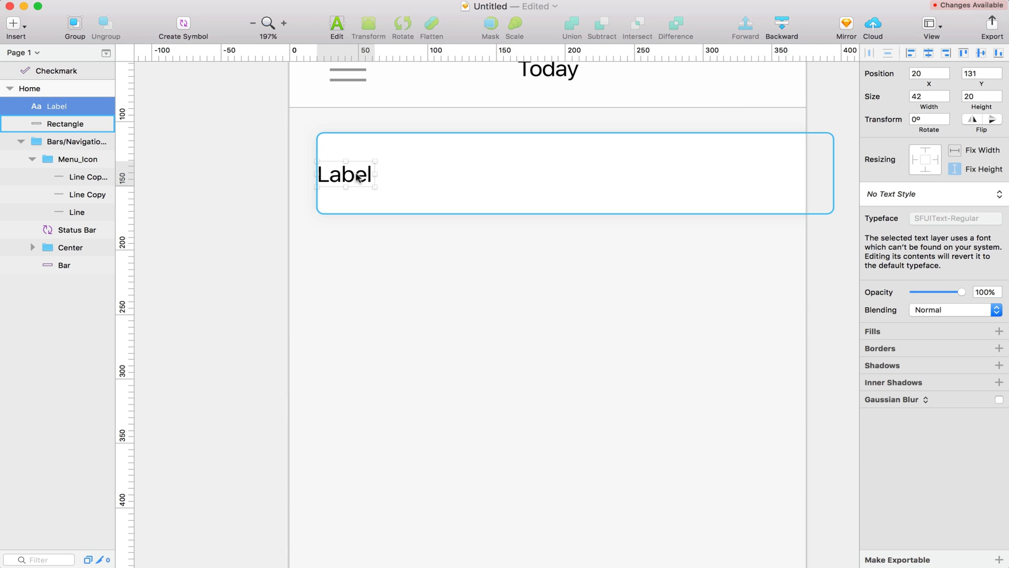
pyautogui.hotkey('shift', 'Right')
pyautogui.hotkey('shift', 'Right')
pyautogui.hotkey('shift', 'Right')
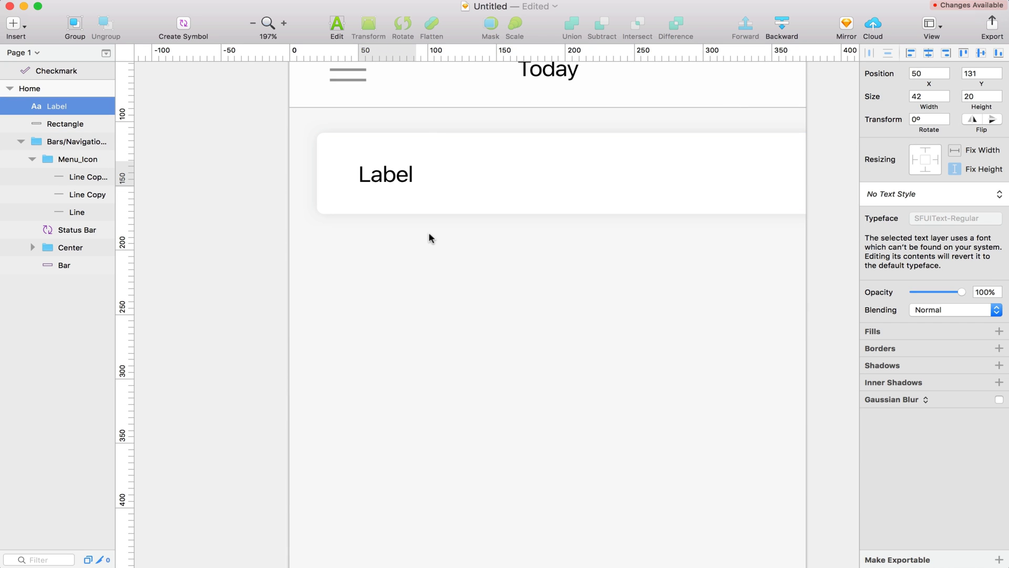
pyautogui.hotkey('shift', 'Left')
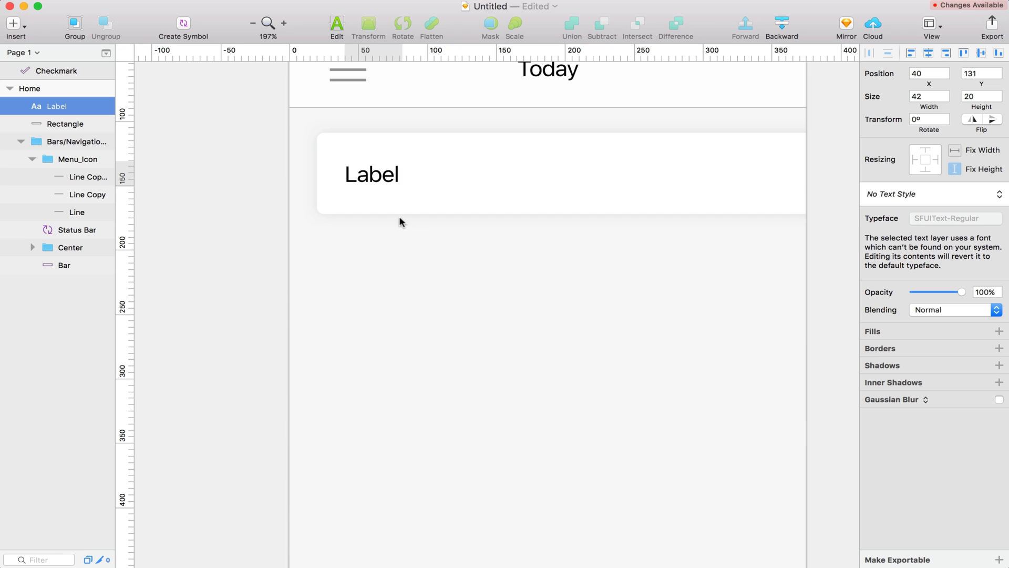
# Change the card's label text to "Item One"
pyautogui.doubleClick(374, 178)
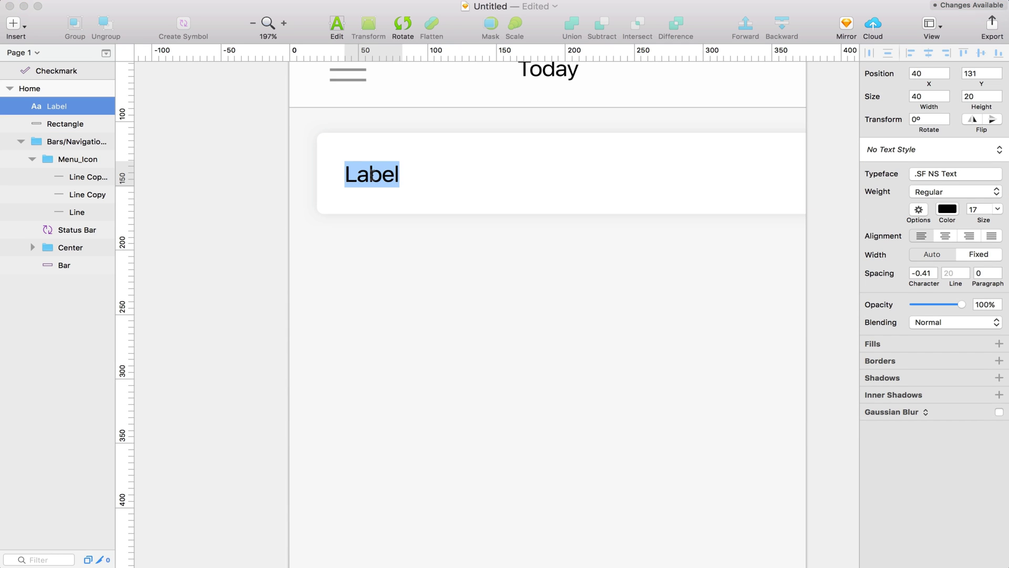
pyautogui.write('Item ONe')
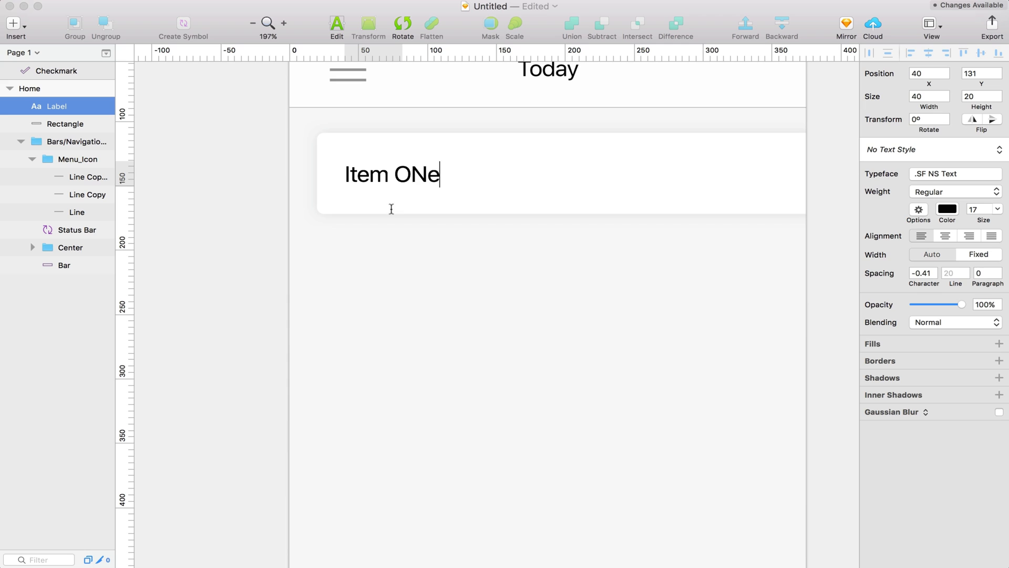
pyautogui.press('BackSpace')
pyautogui.press('BackSpace')
pyautogui.write('ne')
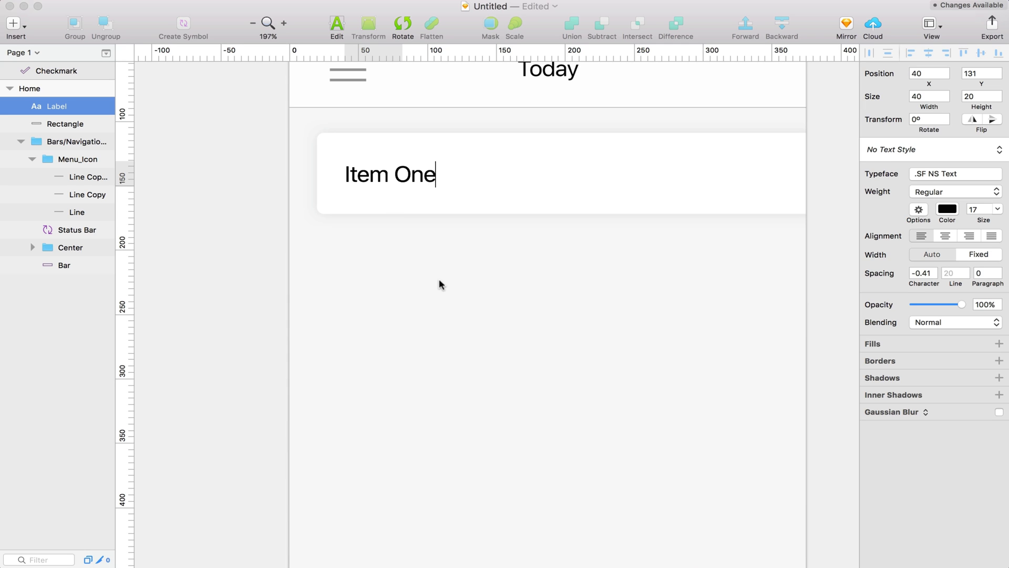
pyautogui.press('Escape')
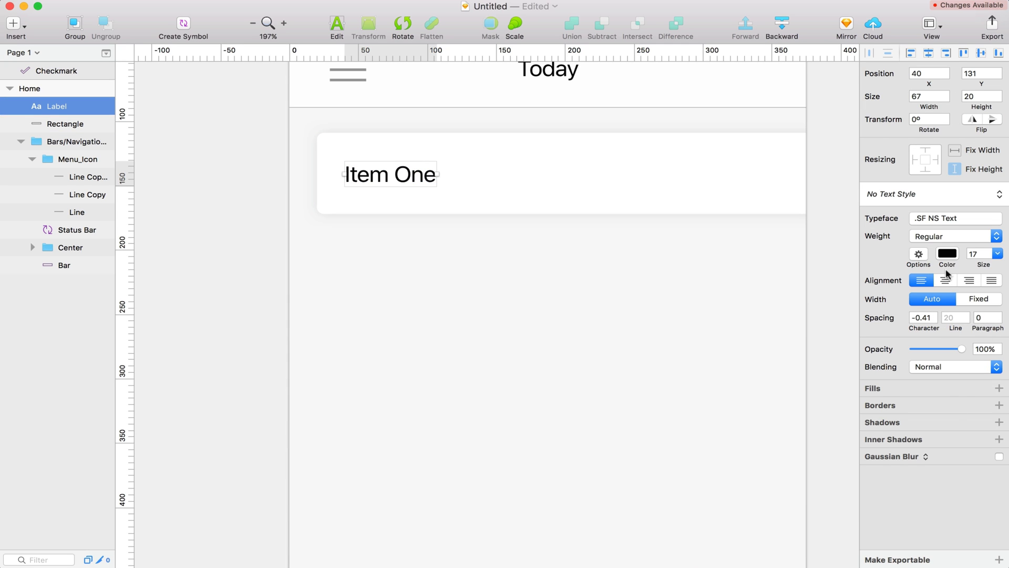
# Set the Item One text colour to the global grey 9B9B9B
pyautogui.click(947, 254)
pyautogui.click(961, 469)
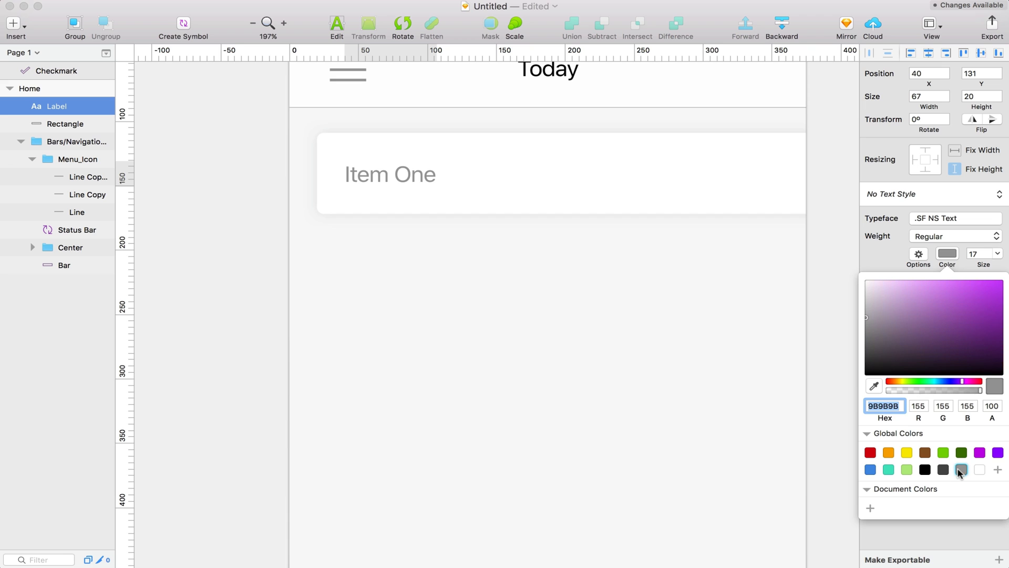
pyautogui.press('Escape')
pyautogui.scroll(-4, 227, 244)
pyautogui.click(227, 245)
pyautogui.scroll(-2, 227, 245)
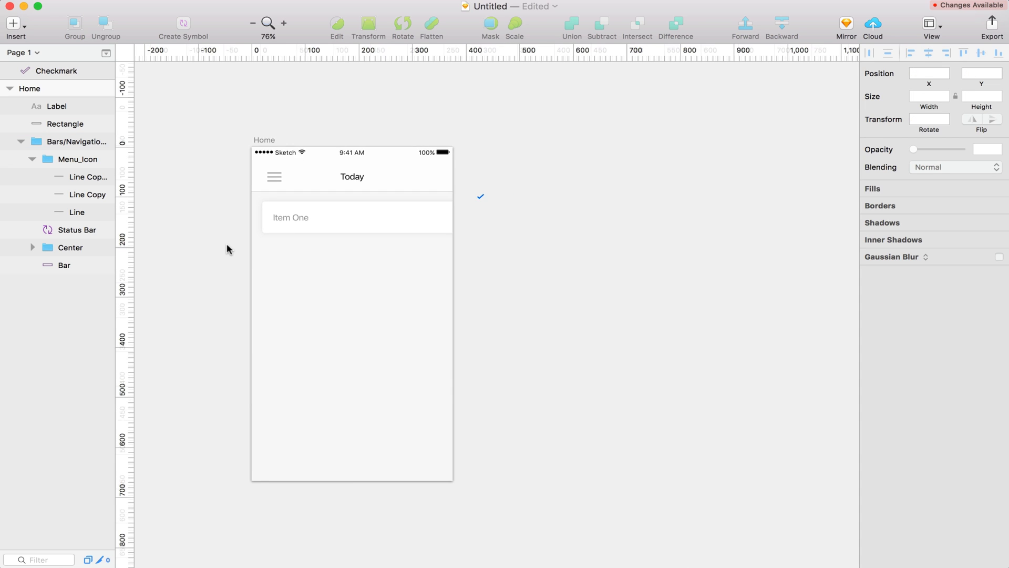
# Draw a vertical line about 33 long on the card's left edge
pyautogui.scroll(2, 227, 245)
pyautogui.click(292, 218)
pyautogui.press('super+2')
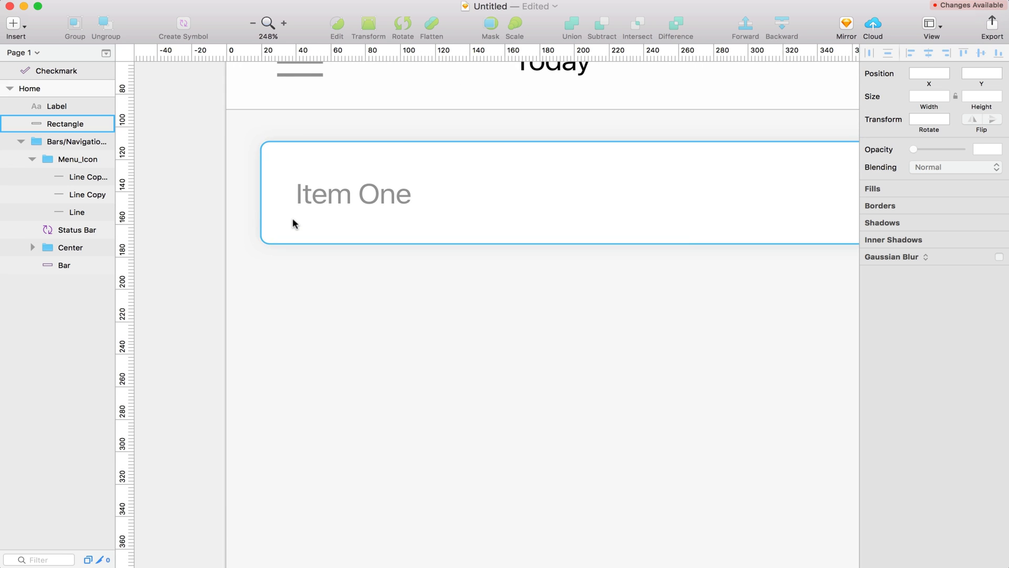
pyautogui.press('r')
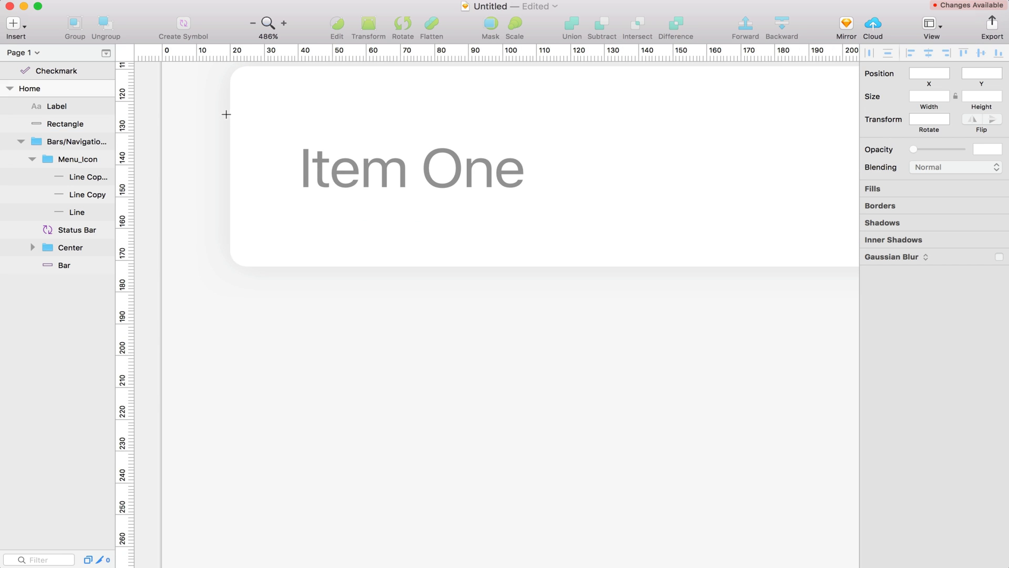
pyautogui.moveTo(232, 113); pyautogui.dragTo(232, 217)
# Set the vertical line's border thickness to 3 and its colour to the global blue-violet
pyautogui.click(983, 233)
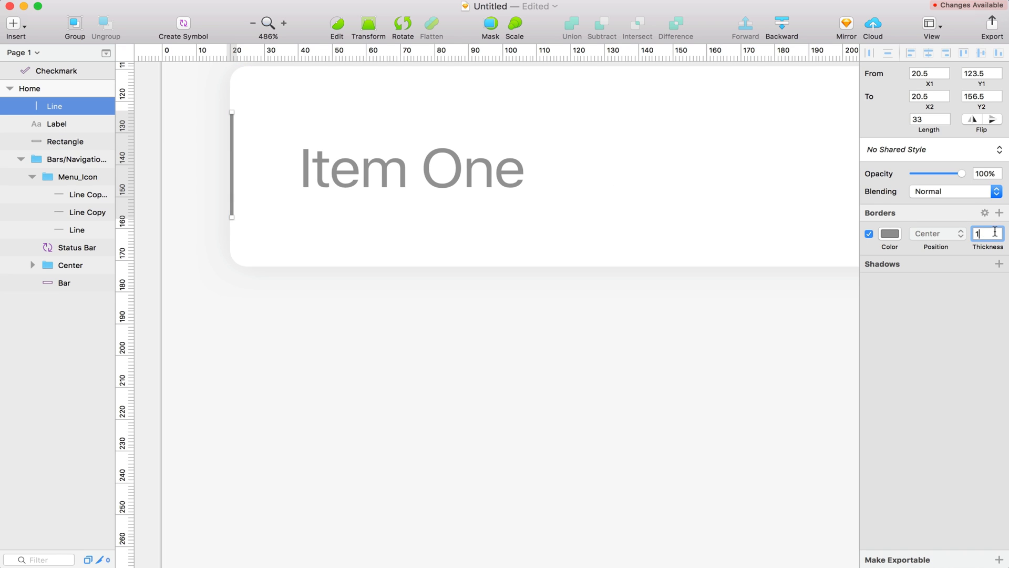
pyautogui.press('BackSpace')
pyautogui.write('3')
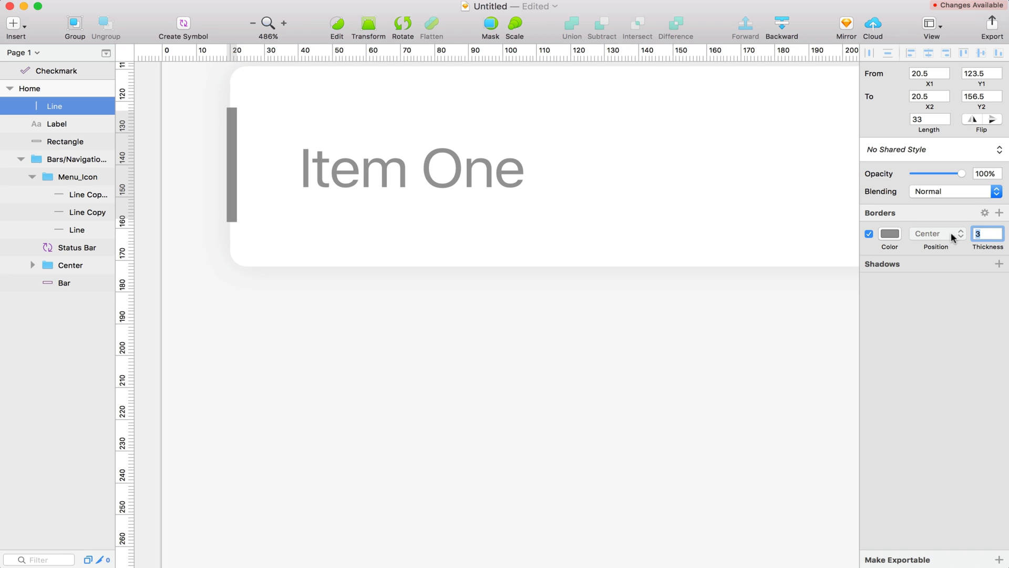
pyautogui.click(890, 234)
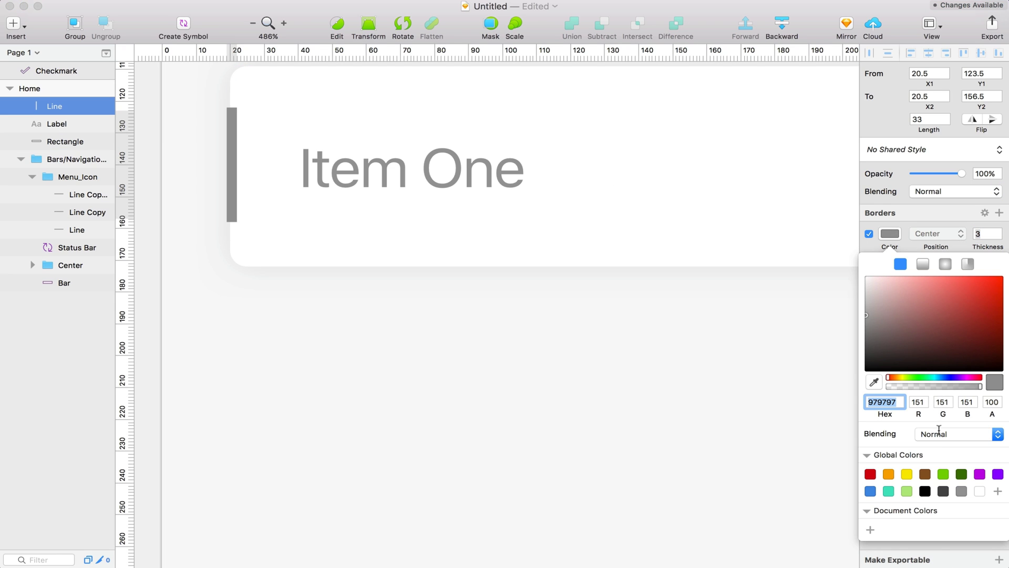
pyautogui.click(997, 475)
pyautogui.click(465, 304)
pyautogui.scroll(-5, 464, 305)
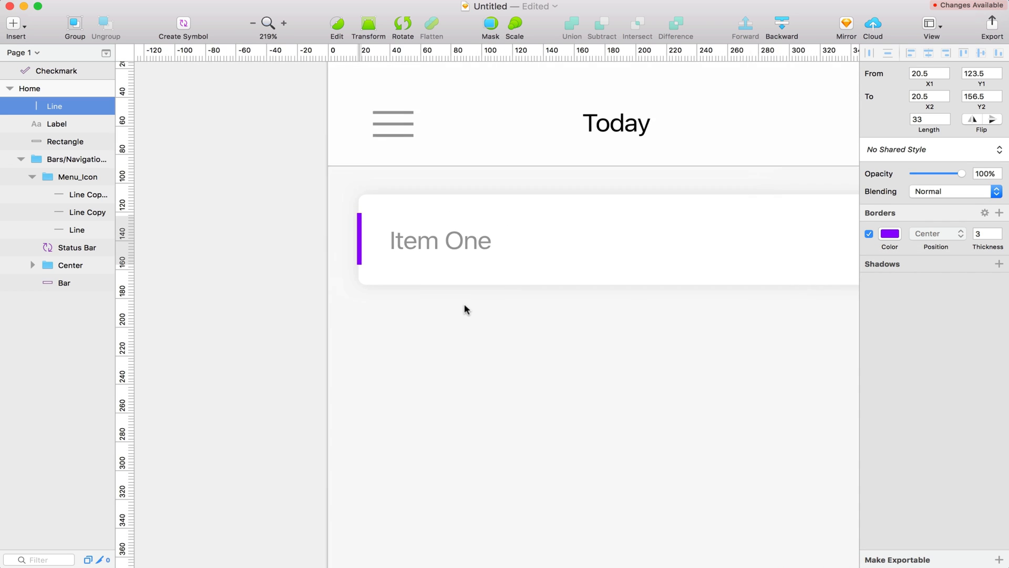
# Align the Item One text and the card rectangle to their common vertical middle again
pyautogui.scroll(5, 353, 254)
pyautogui.click(345, 182)
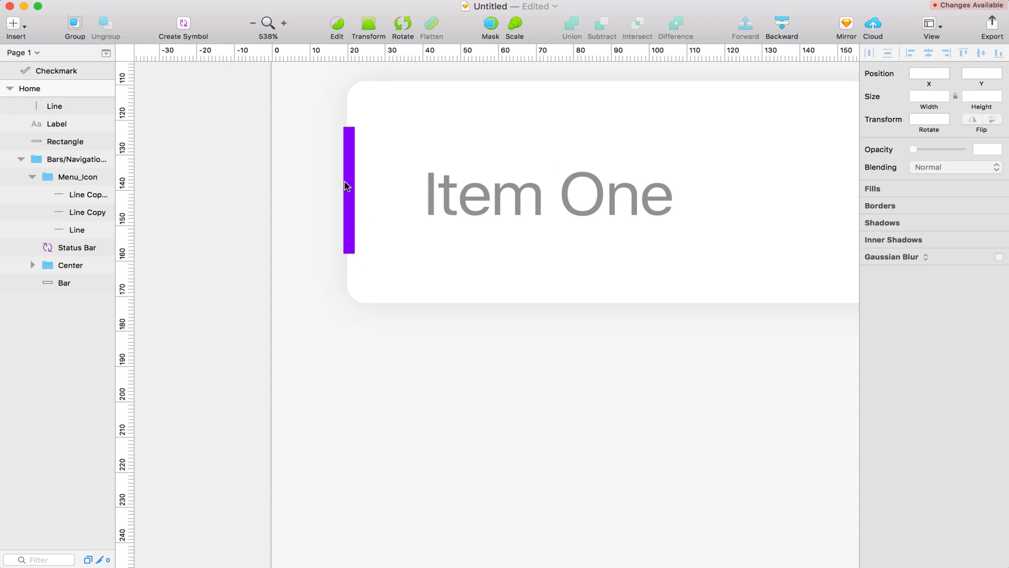
pyautogui.keyDown('shift'); pyautogui.click(486, 208); pyautogui.keyUp('shift')
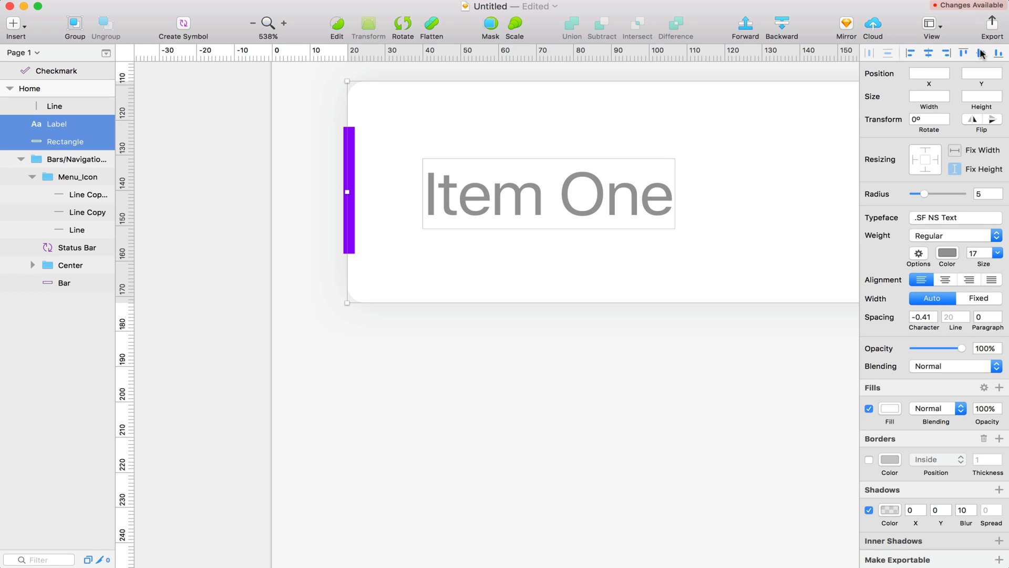
pyautogui.click(599, 420)
pyautogui.scroll(-5, 599, 420)
pyautogui.scroll(8, 513, 345)
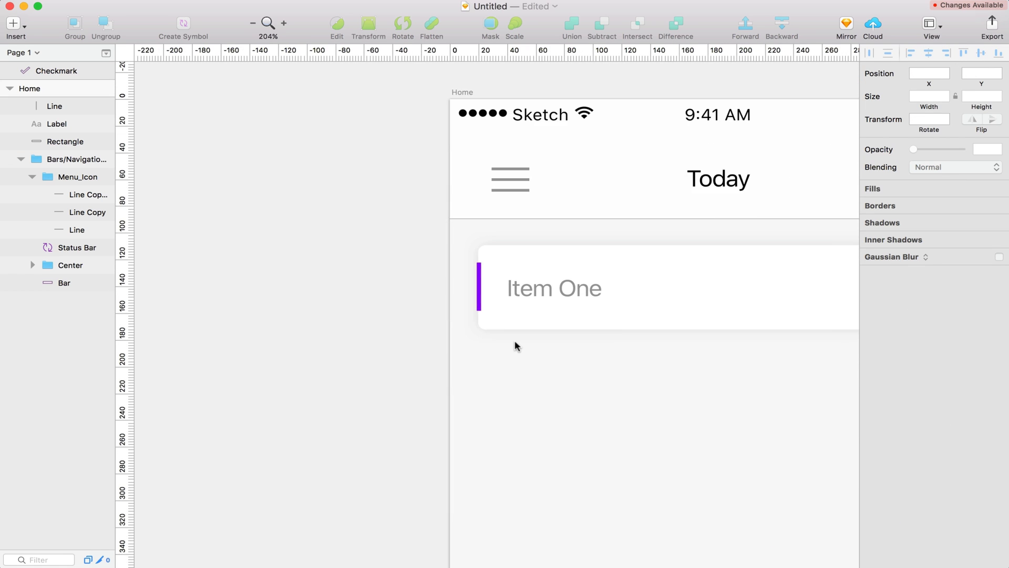
# Thicken the card's violet accent line to 4 and nudge it slightly left so it straddles the card's edge
pyautogui.scroll(6, 416, 271)
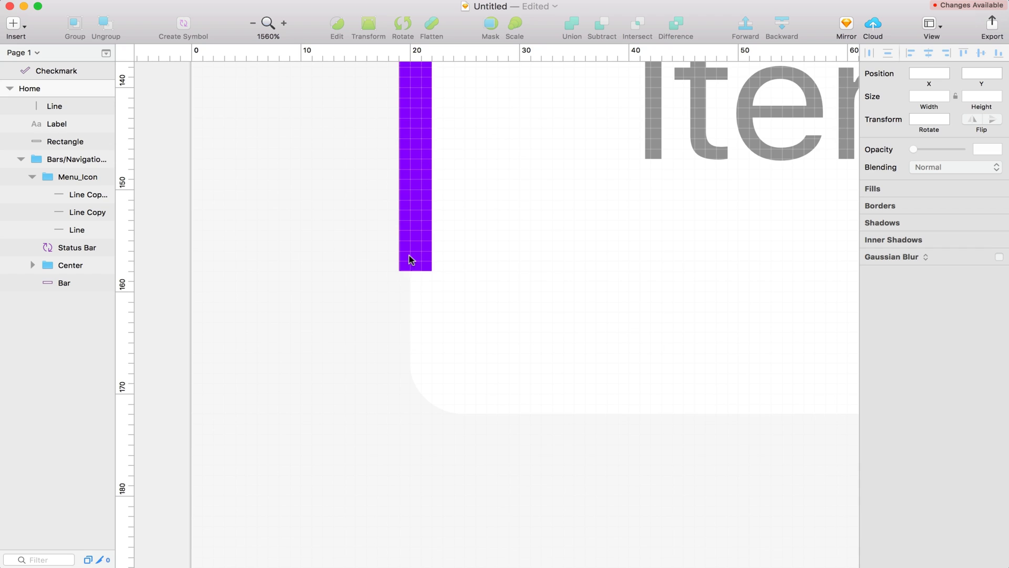
pyautogui.click(415, 247)
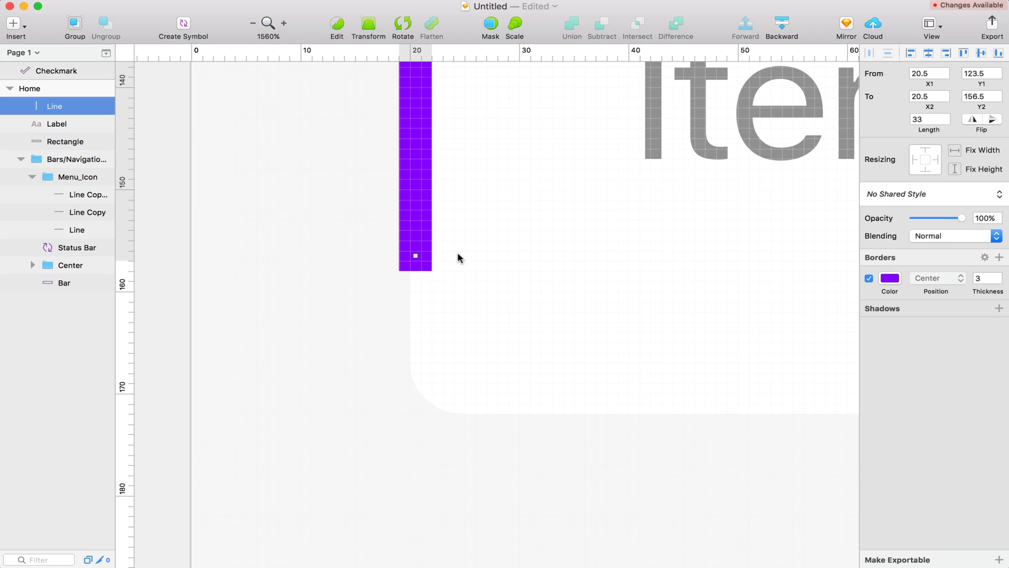
pyautogui.click(997, 274)
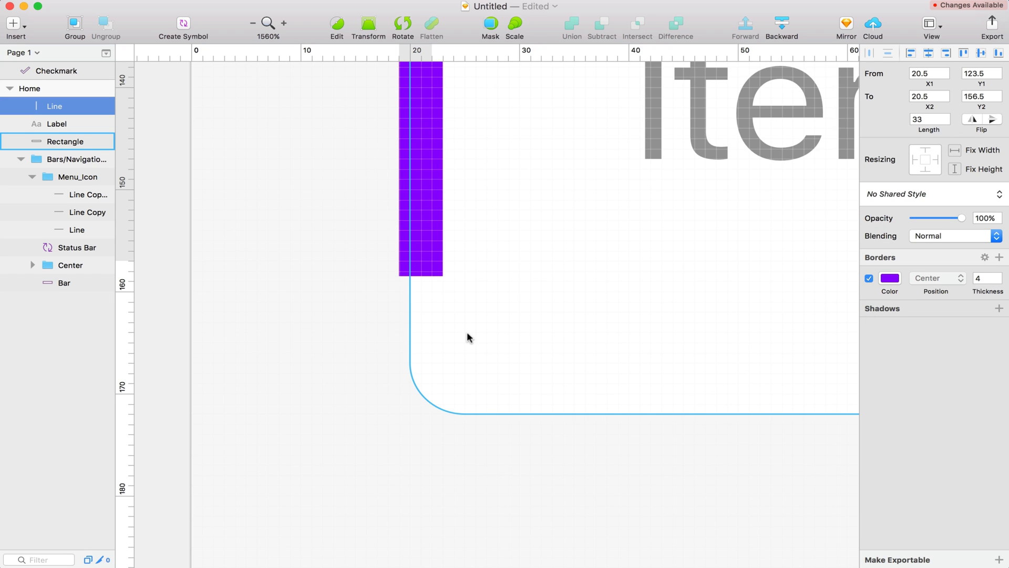
pyautogui.press('Left')
pyautogui.click(411, 342)
pyautogui.scroll(-5, 411, 343)
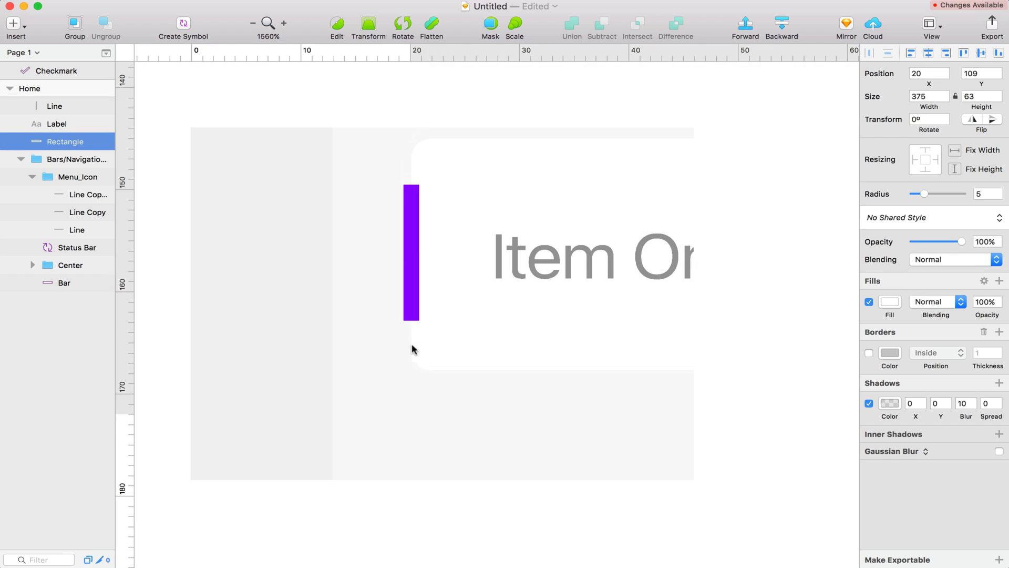
pyautogui.click(197, 275)
pyautogui.scroll(-10, 197, 273)
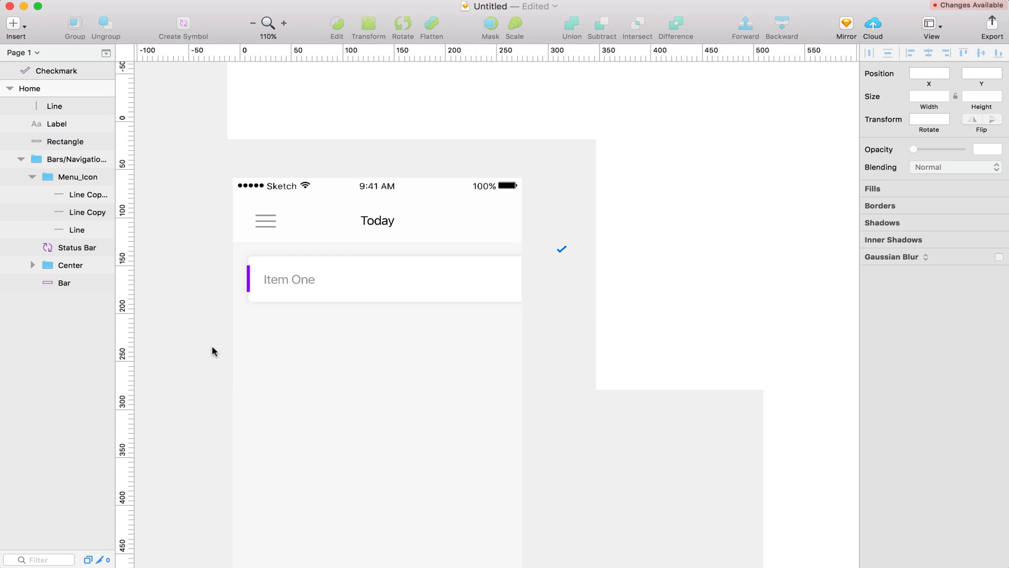
pyautogui.scroll(-3, 339, 358)
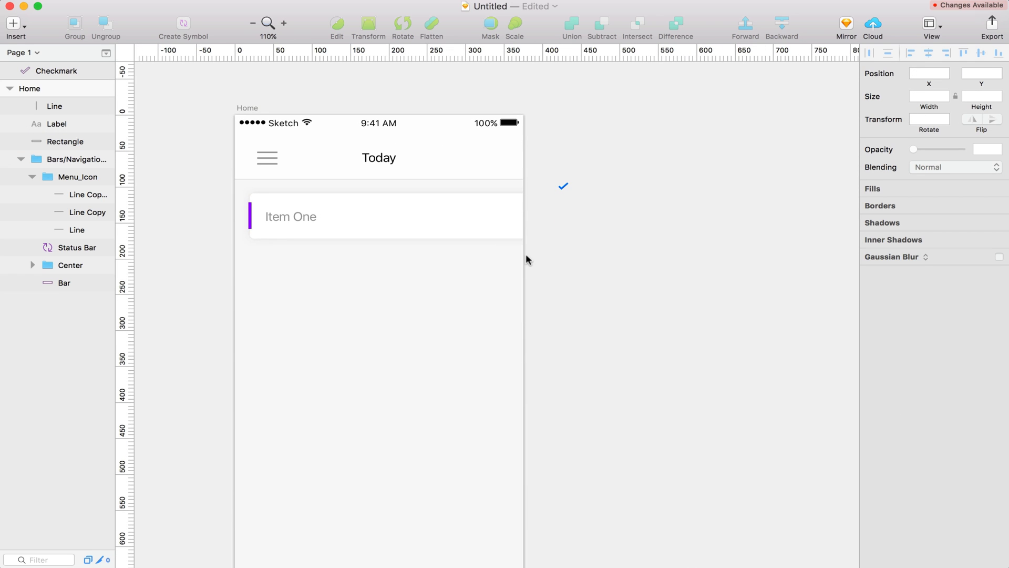
# Draw a 19 by 19 checkbox square near the card's right end, with corner radius 5 and no border
pyautogui.scroll(3, 528, 213)
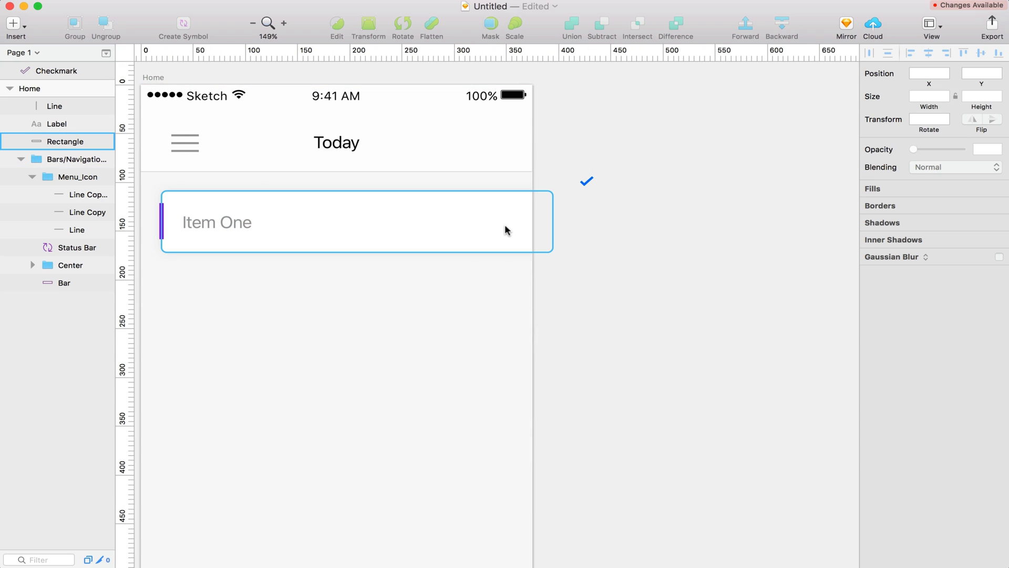
pyautogui.press('r')
pyautogui.scroll(5, 522, 277)
pyautogui.moveTo(464, 153); pyautogui.dragTo(502, 188)
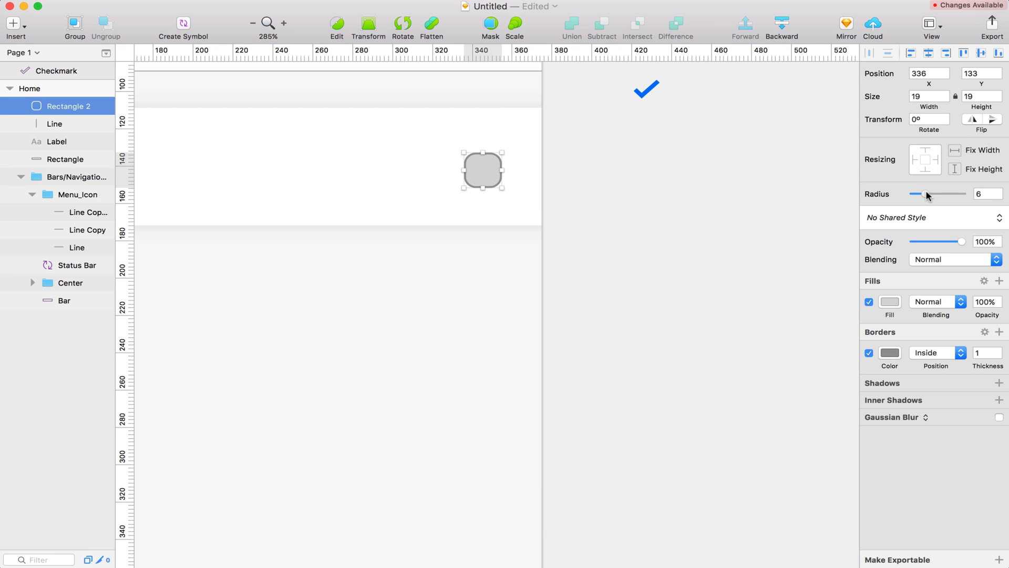
pyautogui.click(869, 352)
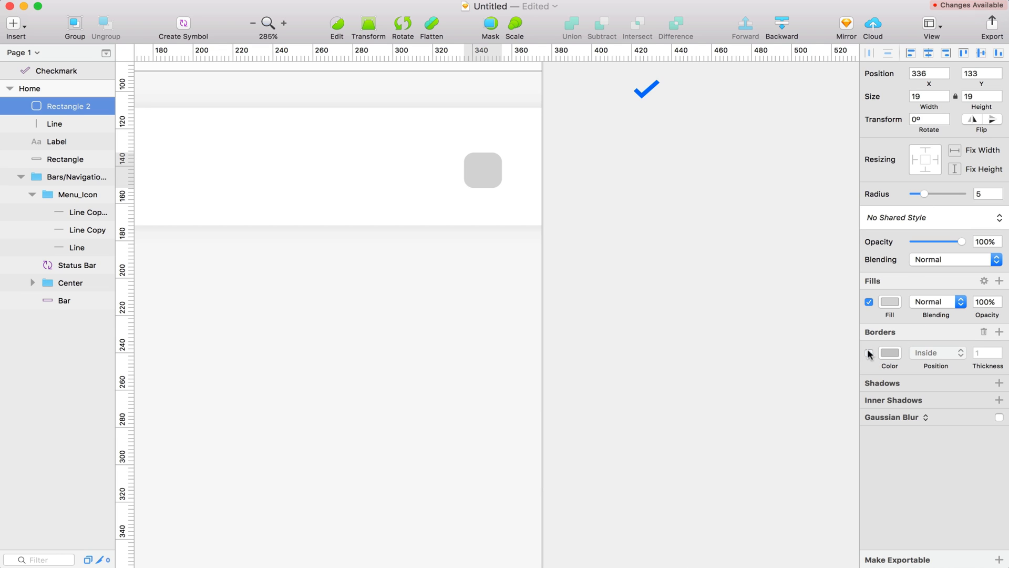
# Fill the checkbox square with light grey ECECEC and save that grey to the document colours
pyautogui.click(891, 301)
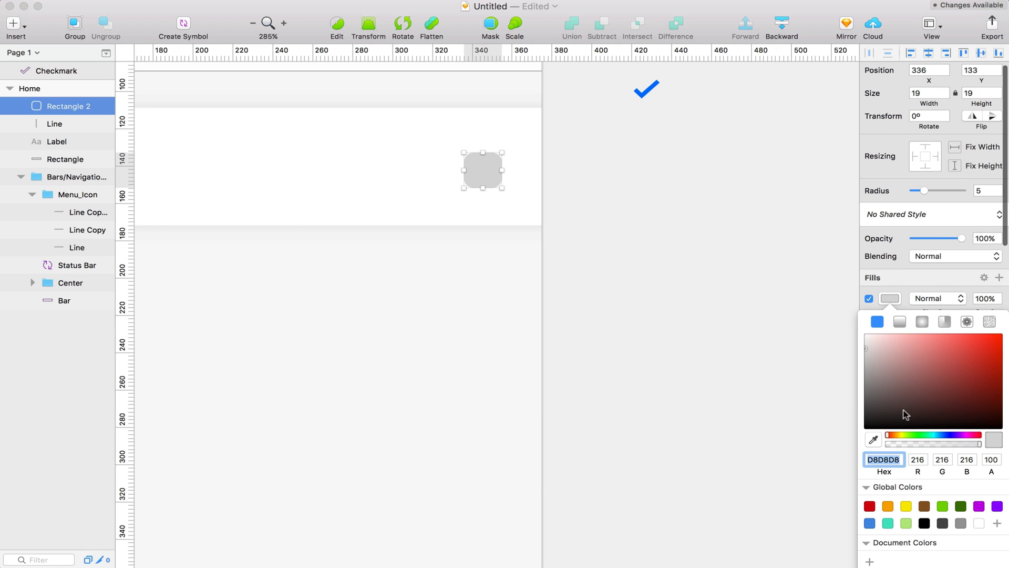
pyautogui.moveTo(863, 344); pyautogui.dragTo(856, 339)
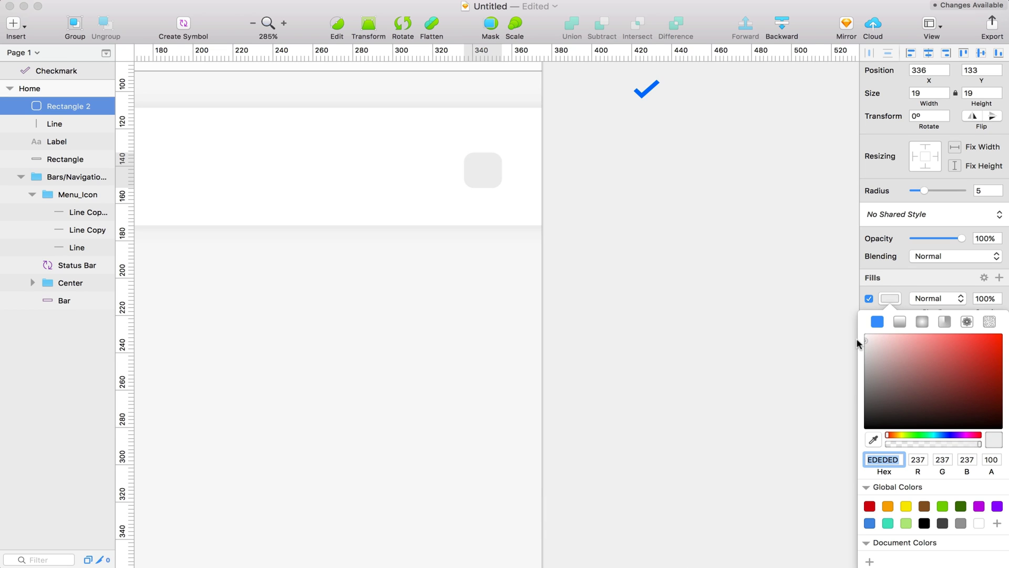
pyautogui.moveTo(856, 339); pyautogui.dragTo(856, 340)
pyautogui.click(870, 561)
pyautogui.click(725, 320)
pyautogui.scroll(-3, 721, 361)
pyautogui.scroll(1, 595, 285)
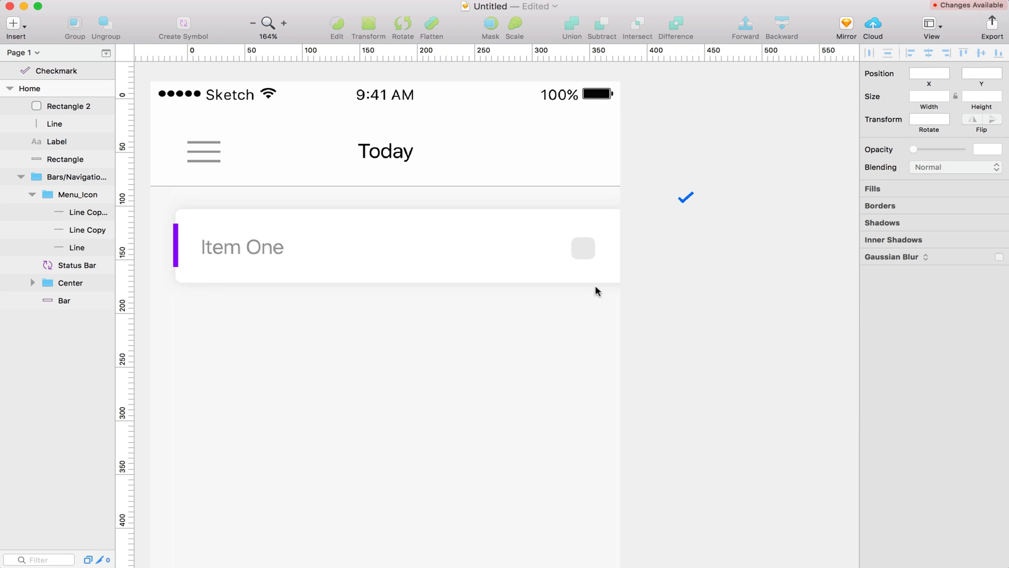
# Undo the checkbox square's shift toward the screen edge and align all of the card's elements to their common vertical middle
pyautogui.moveTo(583, 250); pyautogui.dragTo(605, 250)
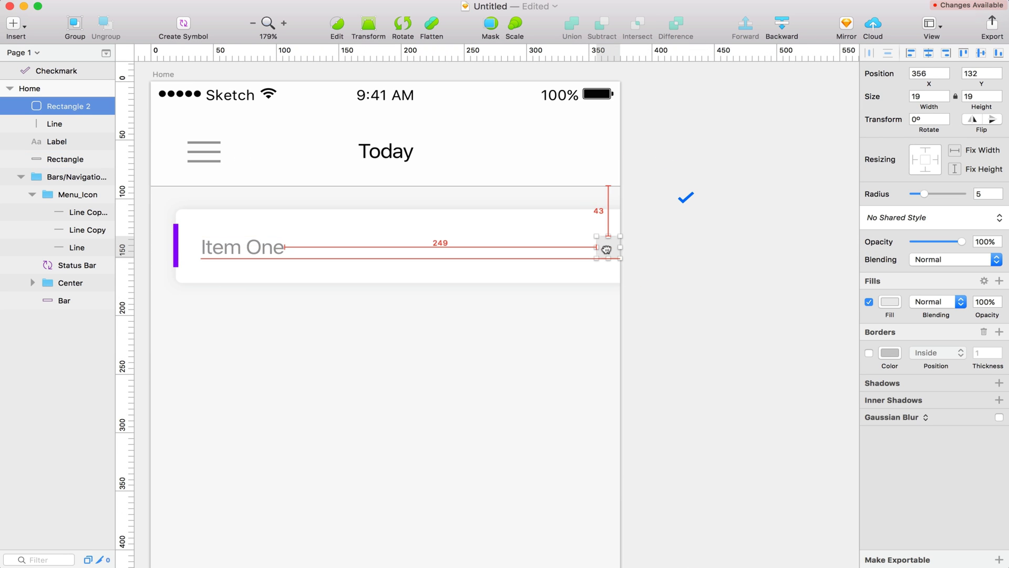
pyautogui.press('super+z')
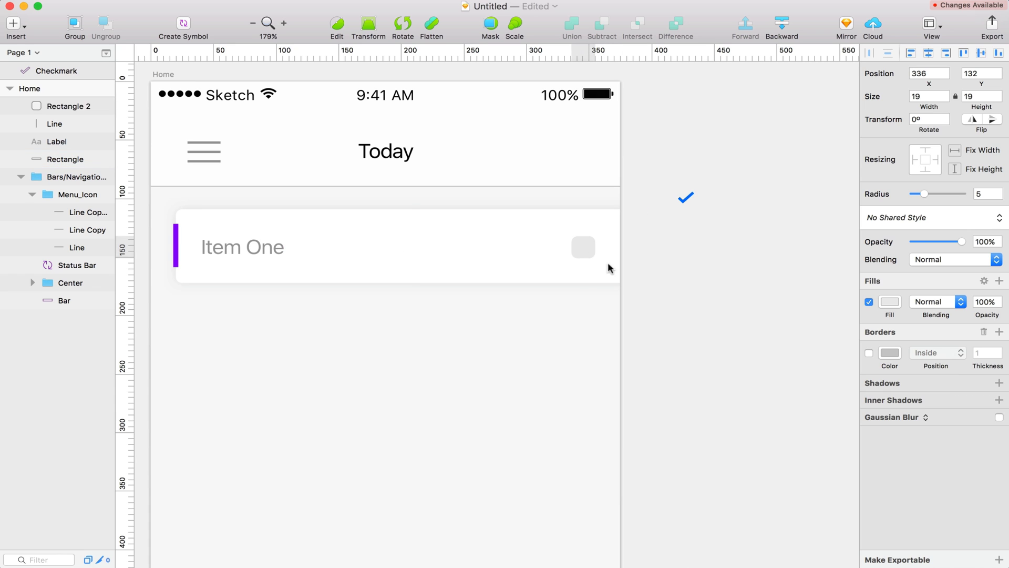
pyautogui.moveTo(608, 266); pyautogui.dragTo(175, 225)
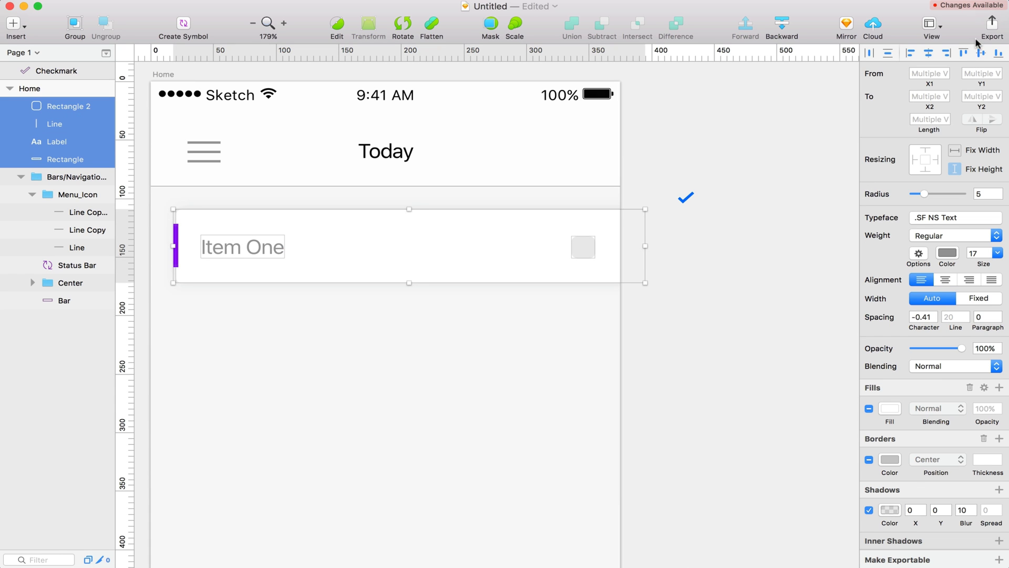
pyautogui.click(672, 156)
pyautogui.press('super+0')
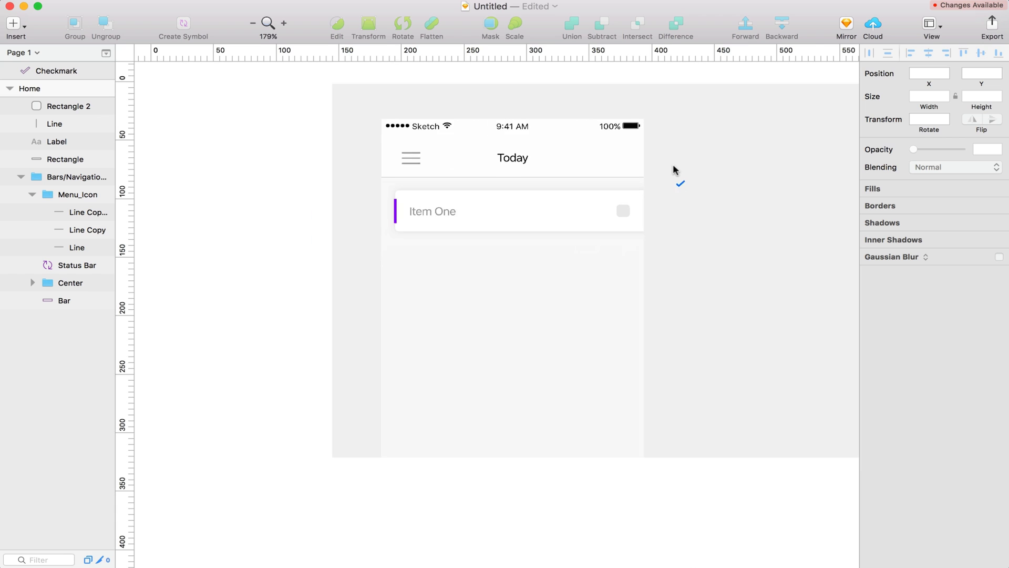
# Group all of the card's elements and rename the group Item_1
pyautogui.moveTo(658, 201); pyautogui.dragTo(368, 165)
pyautogui.press('super+g')
pyautogui.doubleClick(52, 108)
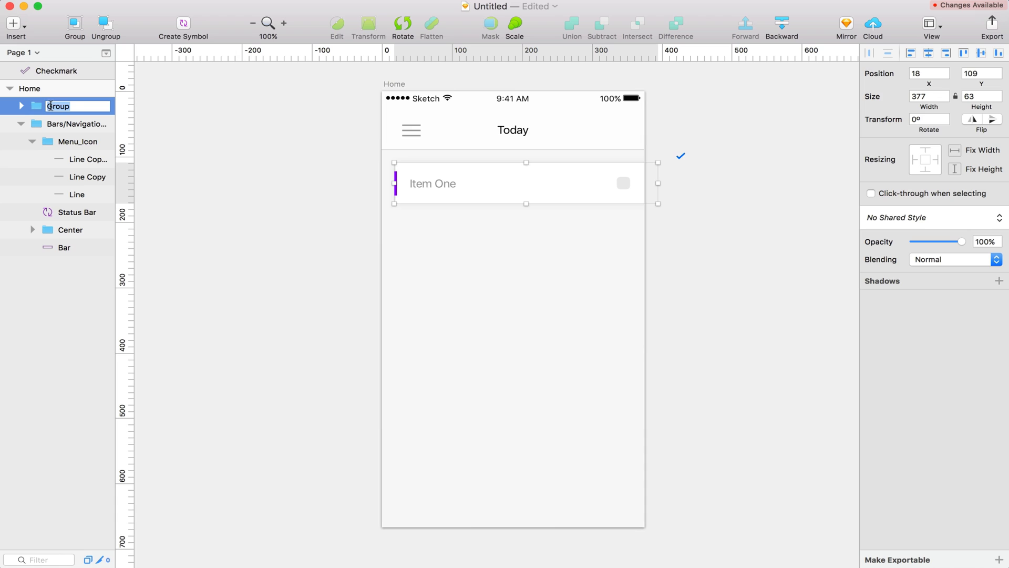
pyautogui.press('BackSpace')
pyautogui.write('Item_1')
pyautogui.press('Return')
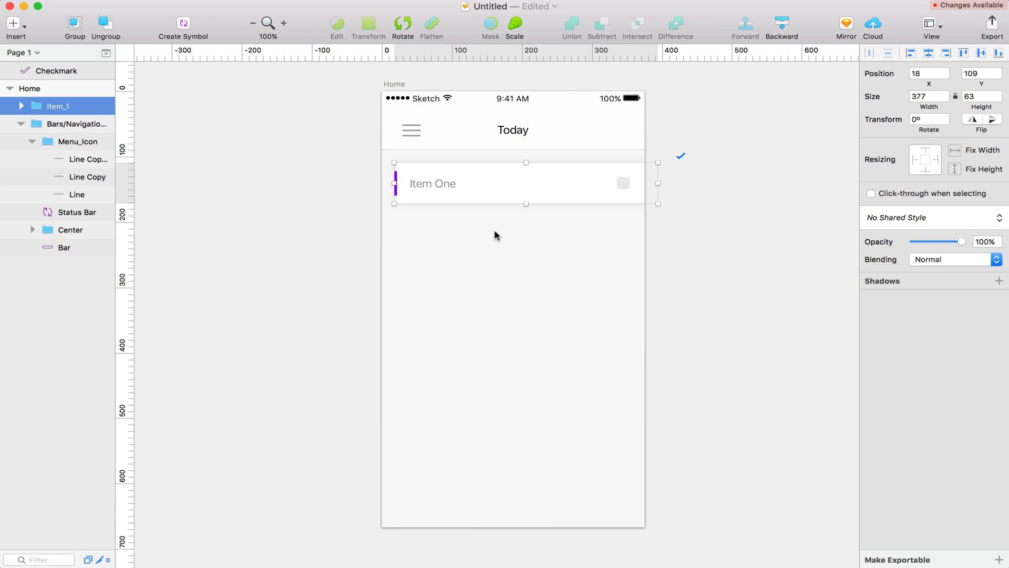
# Duplicate the Item_1 card three times down the screen, leaving a gap of 20 between cards
pyautogui.moveTo(520, 190); pyautogui.dragTo(522, 307)
pyautogui.press('Delete')
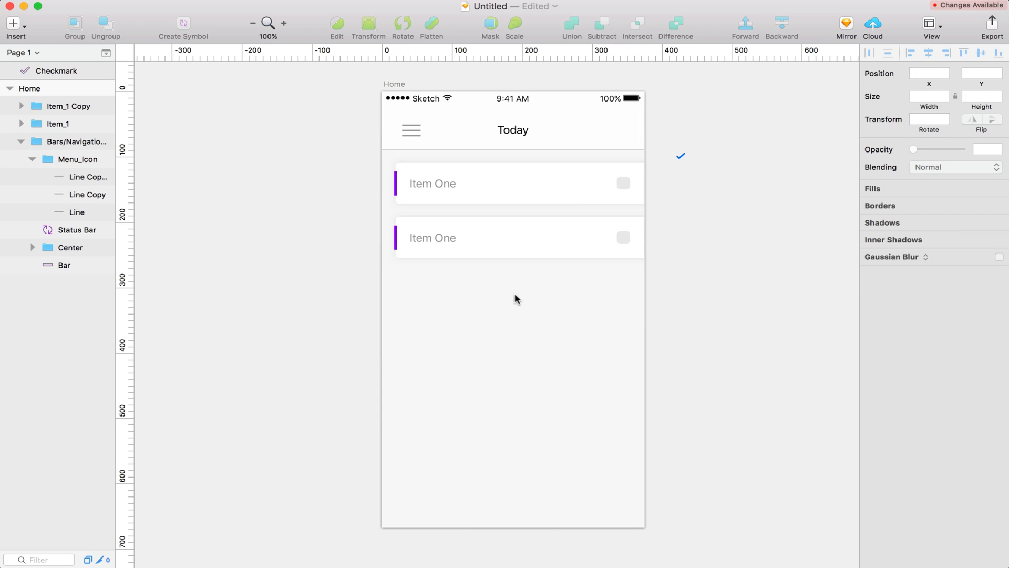
pyautogui.moveTo(525, 247); pyautogui.dragTo(527, 291)
pyautogui.hotkey('shift', 'Down')
pyautogui.hotkey('shift', 'Down')
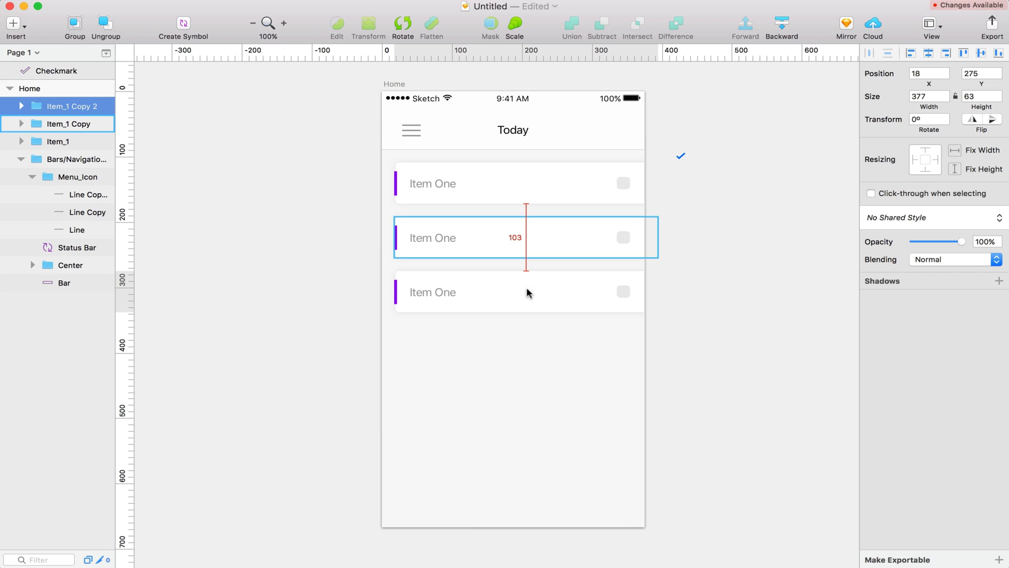
pyautogui.click(660, 340)
pyautogui.scroll(-1, 668, 342)
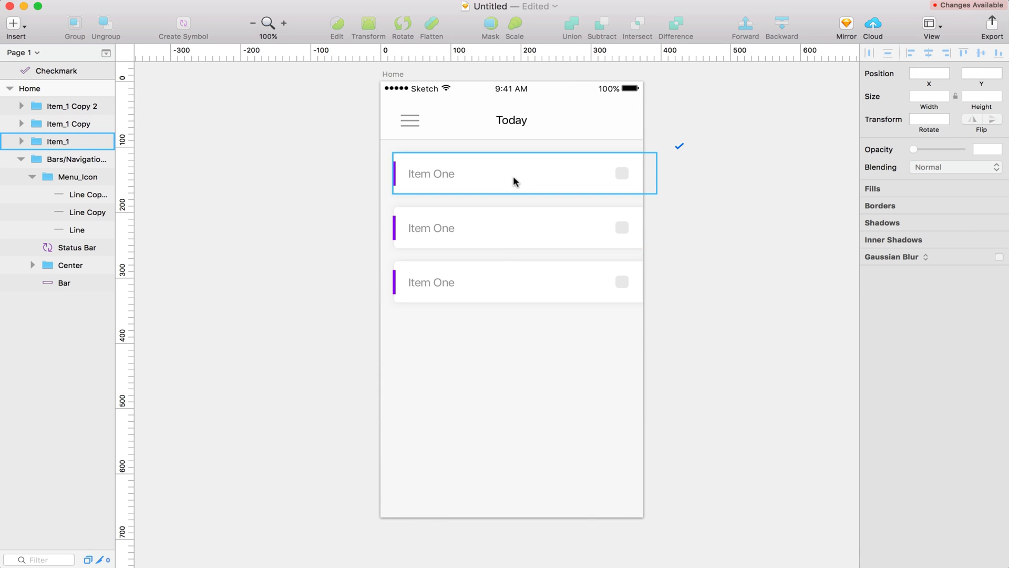
pyautogui.moveTo(495, 290); pyautogui.dragTo(491, 334)
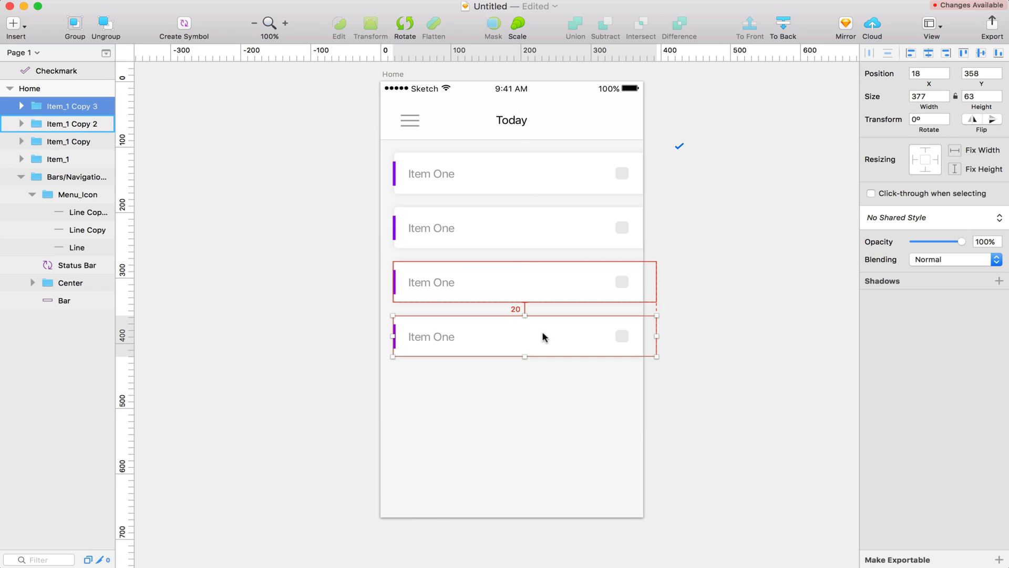
pyautogui.click(727, 273)
# Ungroup the two lowest Item_1 copies so their elements can be edited individually
pyautogui.scroll(-3, 727, 273)
pyautogui.hscroll(1, 710, 275)
pyautogui.scroll(4, 703, 276)
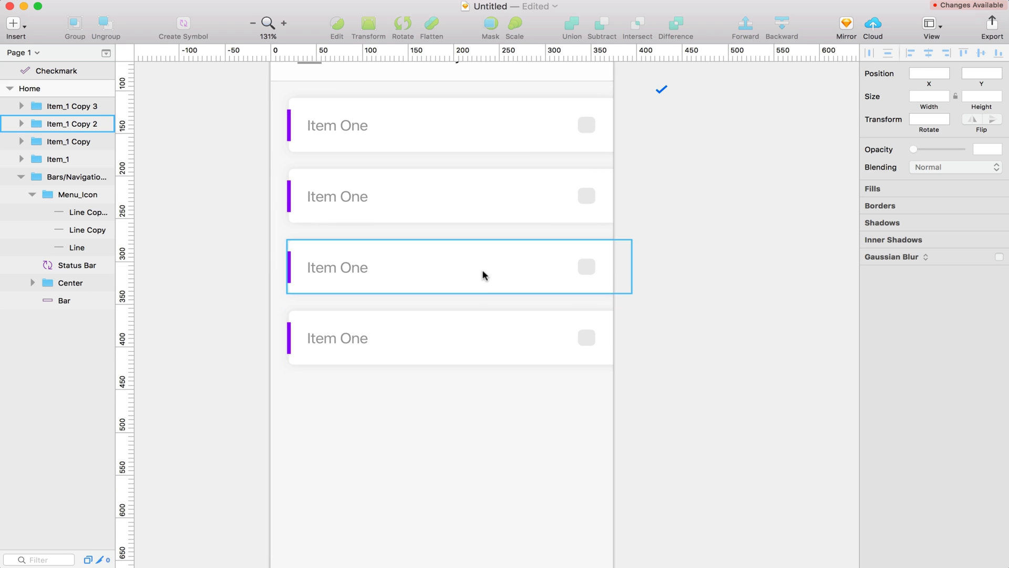
pyautogui.hscroll(-1, 482, 271)
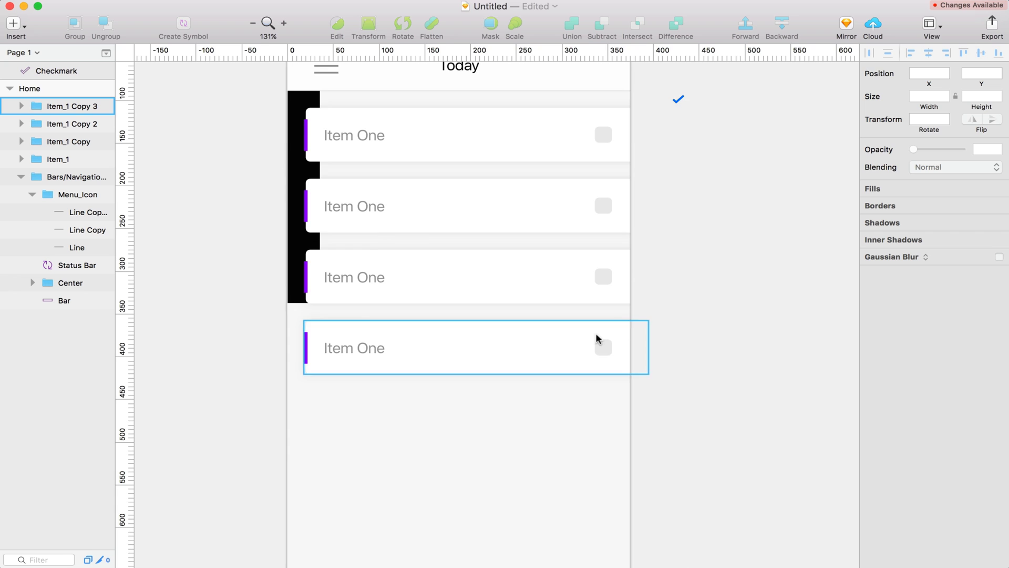
pyautogui.scroll(3, 417, 331)
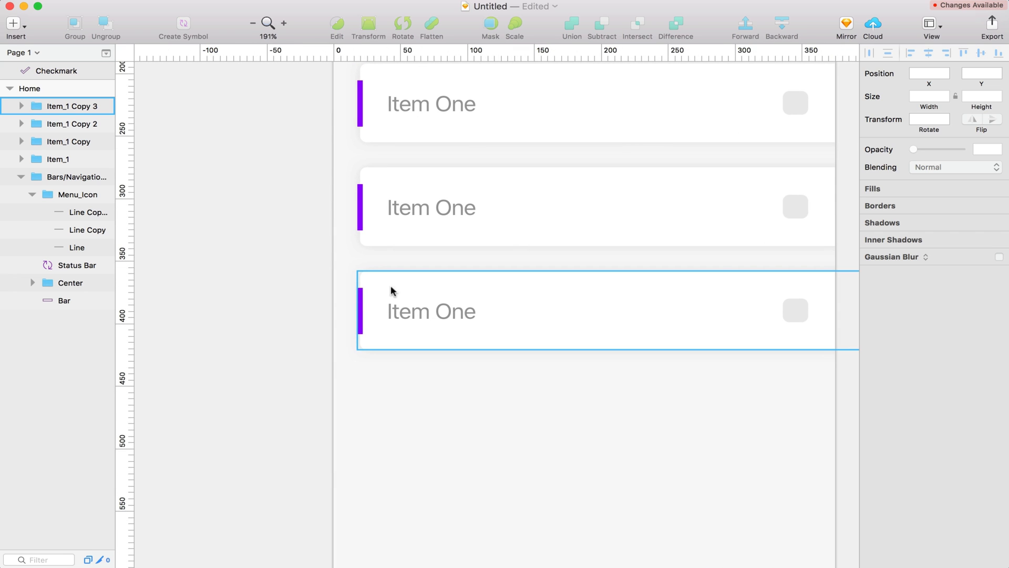
pyautogui.click(361, 315)
pyautogui.press('shift+super+g')
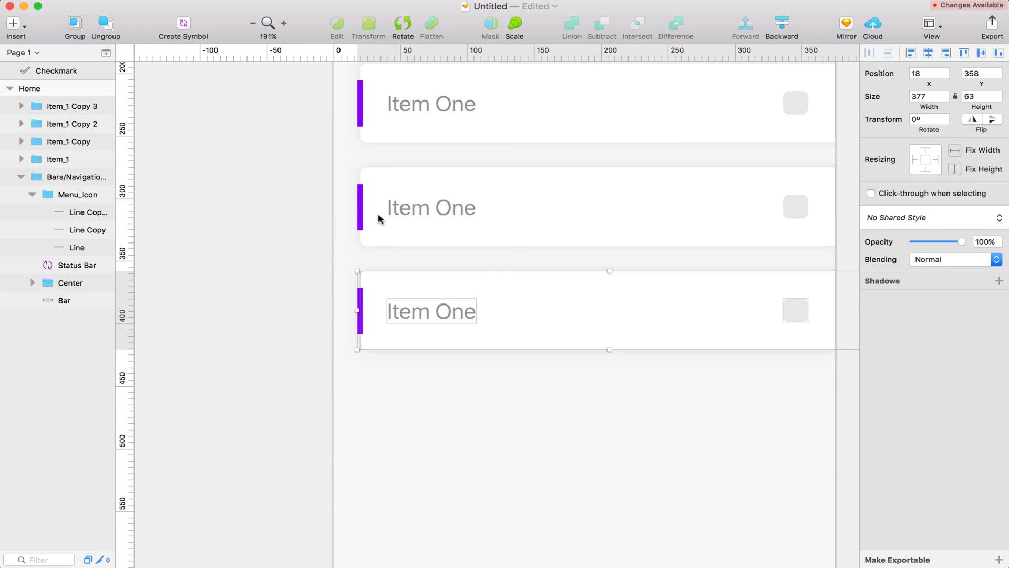
pyautogui.click(377, 213)
pyautogui.press('shift+super+g')
pyautogui.click(327, 233)
# Delete the violet accent lines from the third and fourth cards
pyautogui.click(363, 215)
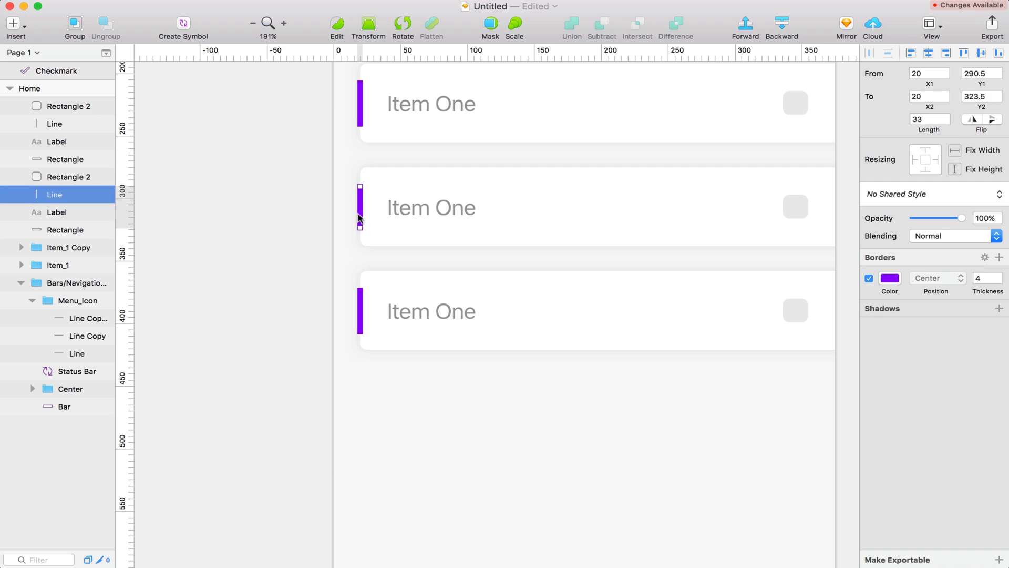
pyautogui.press('Delete')
pyautogui.click(362, 302)
pyautogui.press('Delete')
# Set the opacity of the third and fourth card rectangles to 70%
pyautogui.click(528, 213)
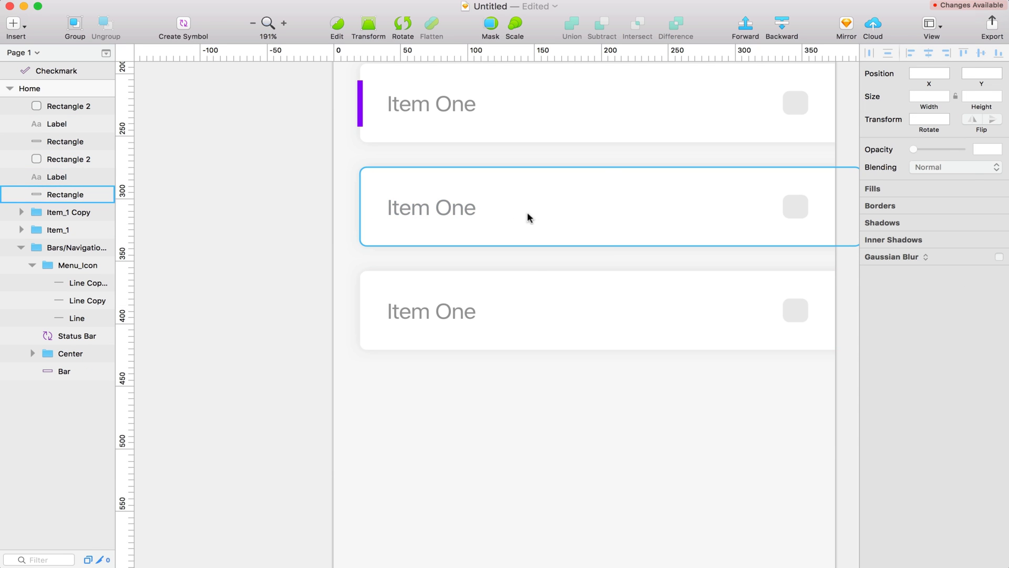
pyautogui.keyDown('shift'); pyautogui.click(536, 294); pyautogui.keyUp('shift')
pyautogui.hscroll(1, 566, 223)
pyautogui.hscroll(2, 567, 223)
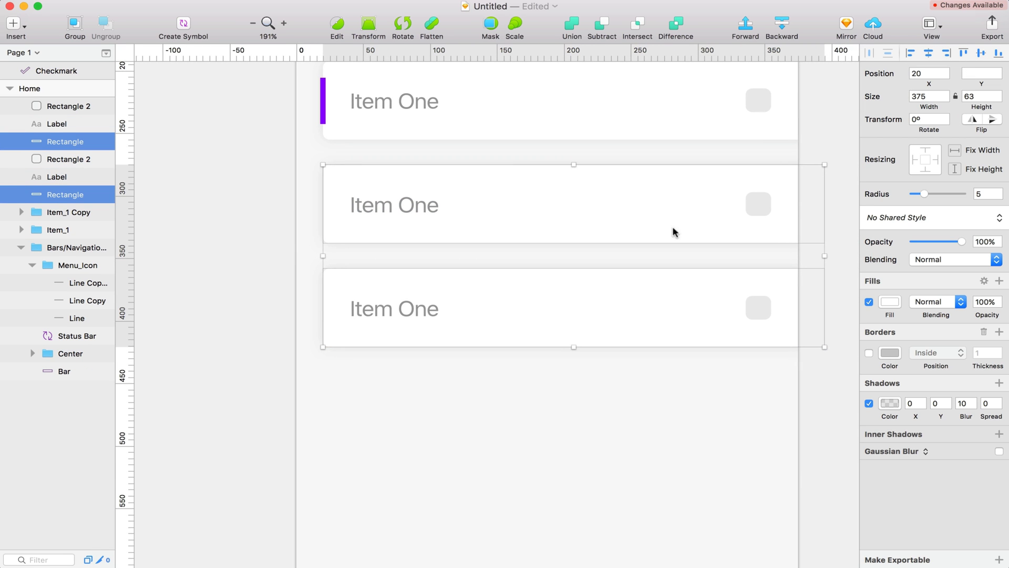
pyautogui.click(982, 241)
pyautogui.press('Return')
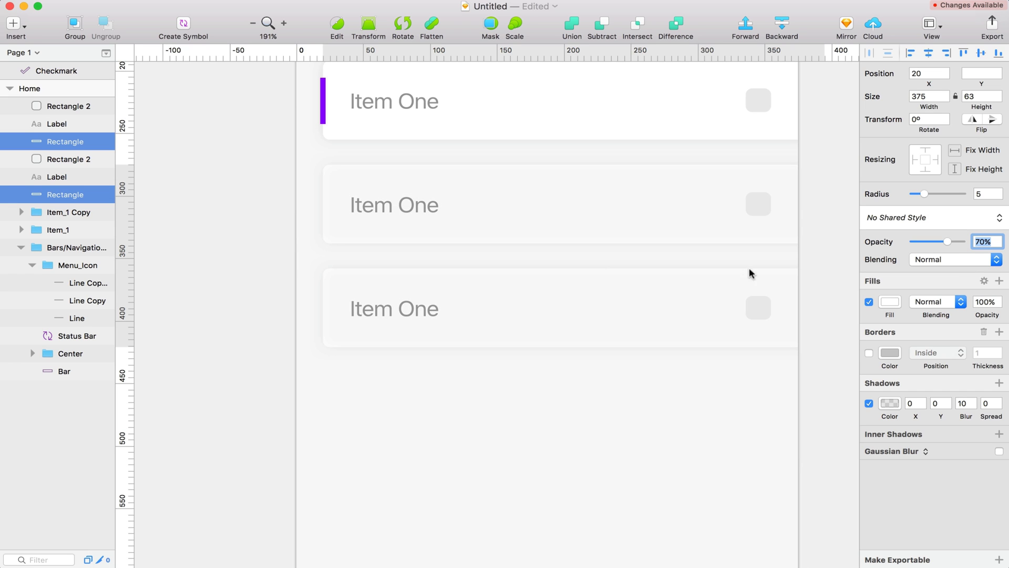
pyautogui.click(181, 266)
pyautogui.scroll(-3, 181, 265)
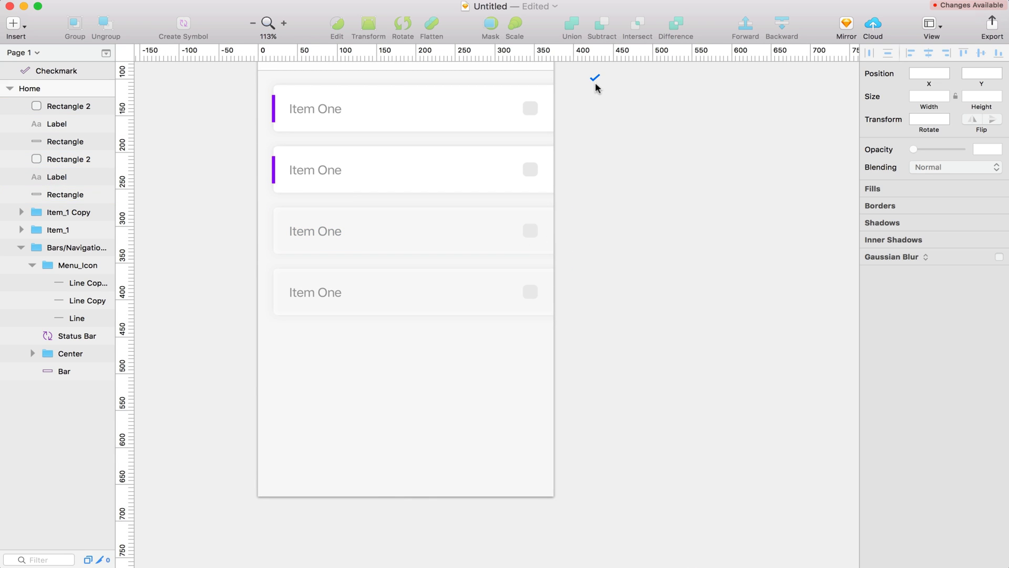
# Lighten the text colour of the Item One labels on the third and fourth cards to a very pale grey
pyautogui.click(315, 230)
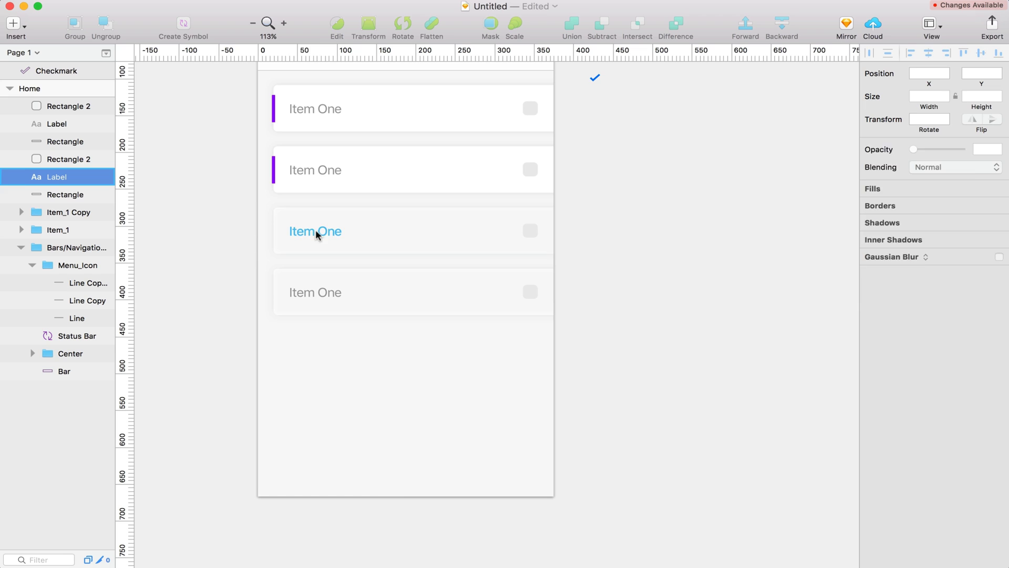
pyautogui.keyDown('shift'); pyautogui.click(311, 287); pyautogui.keyUp('shift')
pyautogui.click(949, 257)
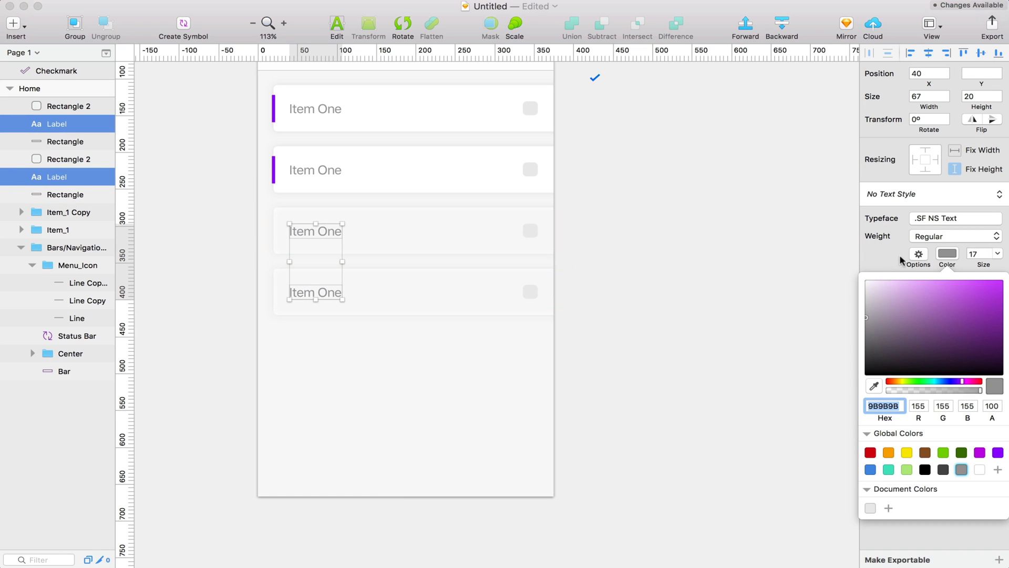
pyautogui.moveTo(878, 306); pyautogui.dragTo(853, 286)
pyautogui.click(646, 227)
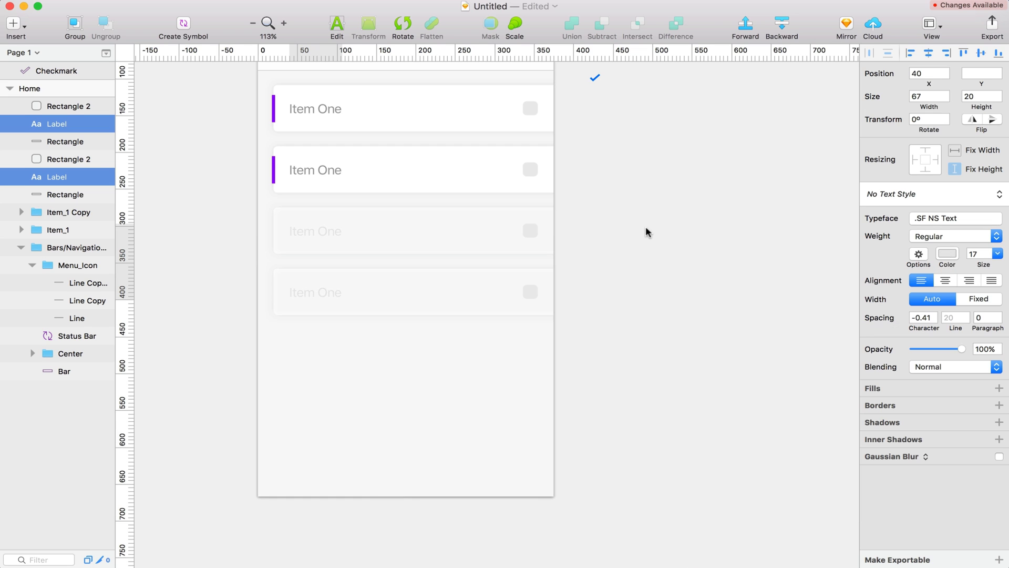
# Move the blue checkmark onto the third card's checkbox and place a centred copy on the fourth card's checkbox
pyautogui.scroll(-5, 646, 227)
pyautogui.scroll(5, 646, 226)
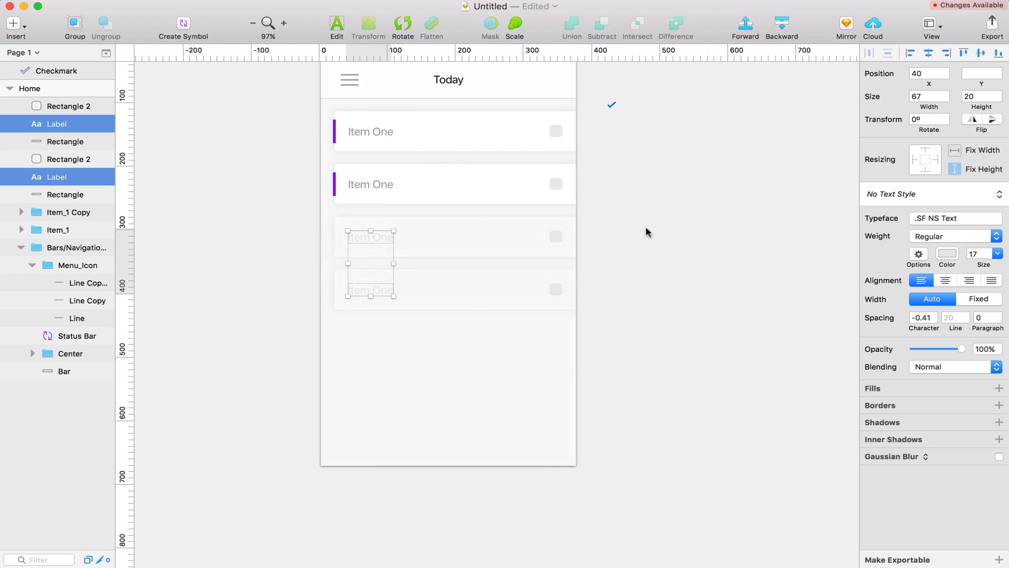
pyautogui.click(645, 226)
pyautogui.moveTo(617, 115); pyautogui.dragTo(565, 257)
pyautogui.scroll(5, 561, 239)
pyautogui.moveTo(560, 255); pyautogui.dragTo(564, 435)
pyautogui.press('alt')
pyautogui.scroll(-2, 564, 435)
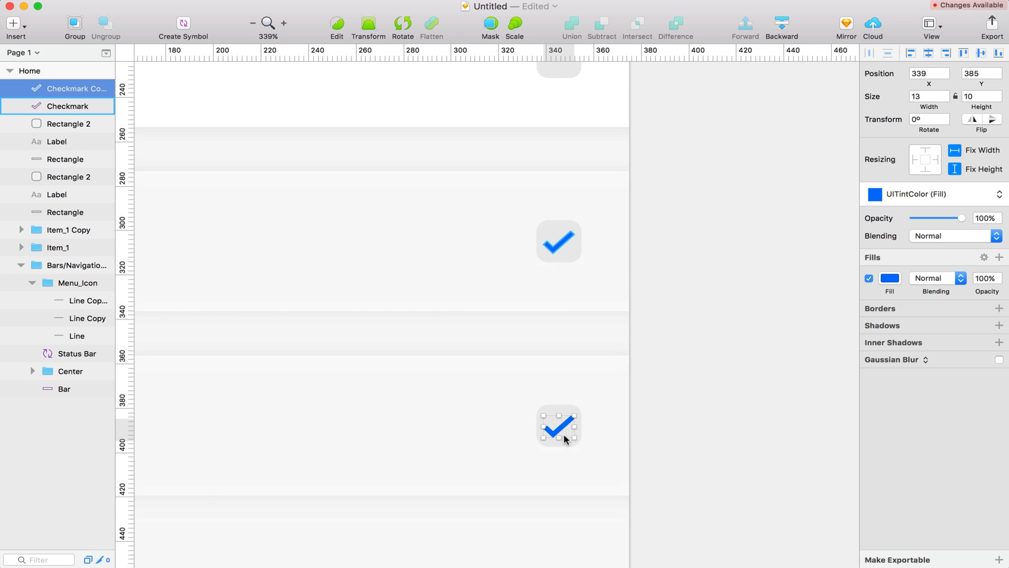
pyautogui.scroll(5, 563, 435)
pyautogui.moveTo(556, 347); pyautogui.dragTo(556, 359)
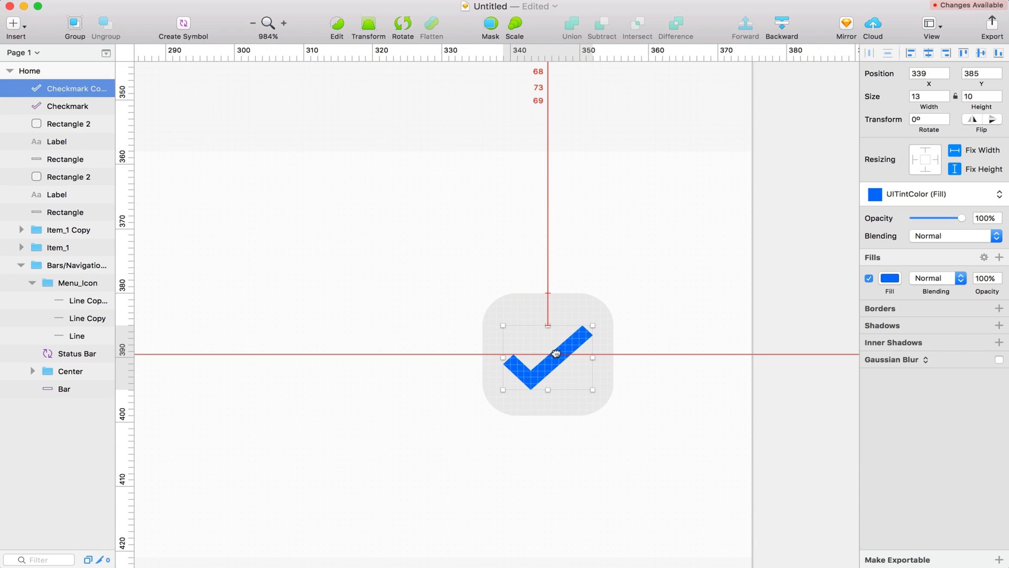
# Delete the grey checkbox squares behind the checkmarks on the third and fourth cards
pyautogui.scroll(-5, 557, 359)
pyautogui.click(560, 196)
pyautogui.keyDown('shift'); pyautogui.click(570, 364); pyautogui.keyUp('shift')
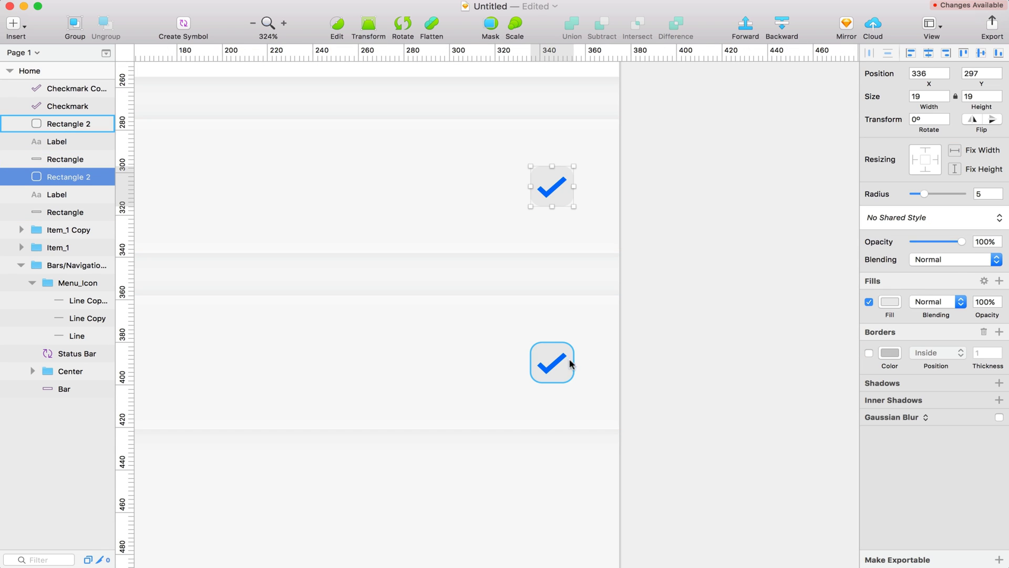
pyautogui.press('Delete')
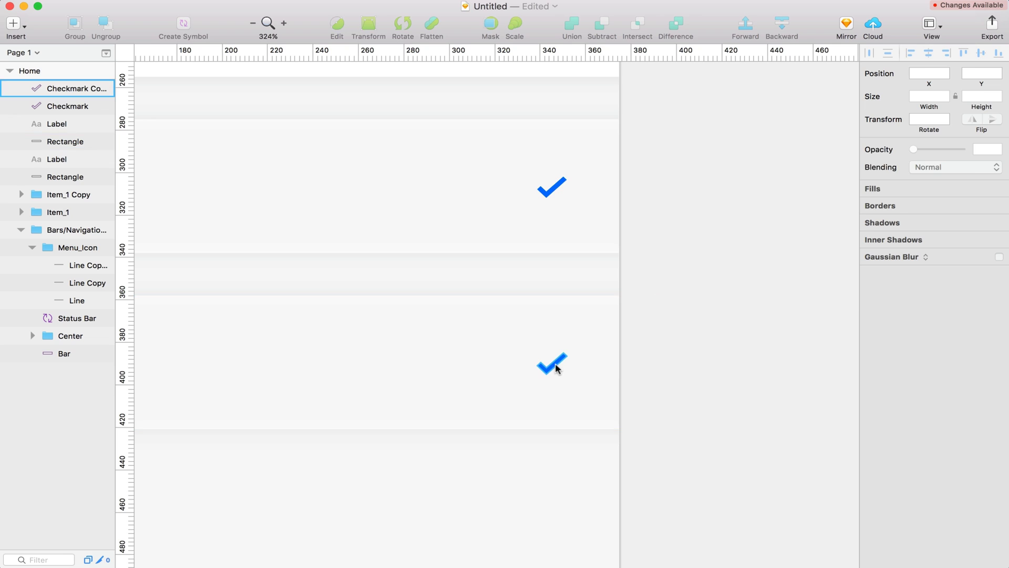
# Change the fill of both checkmarks to the violet global colour
pyautogui.click(551, 363)
pyautogui.keyDown('shift'); pyautogui.click(549, 190); pyautogui.keyUp('shift')
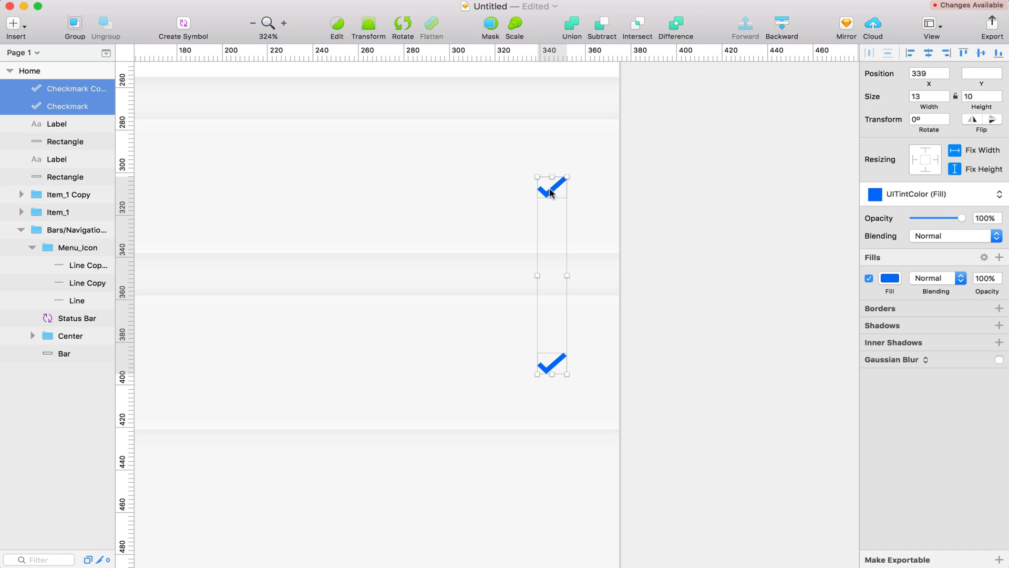
pyautogui.click(891, 279)
pyautogui.click(996, 493)
pyautogui.click(646, 299)
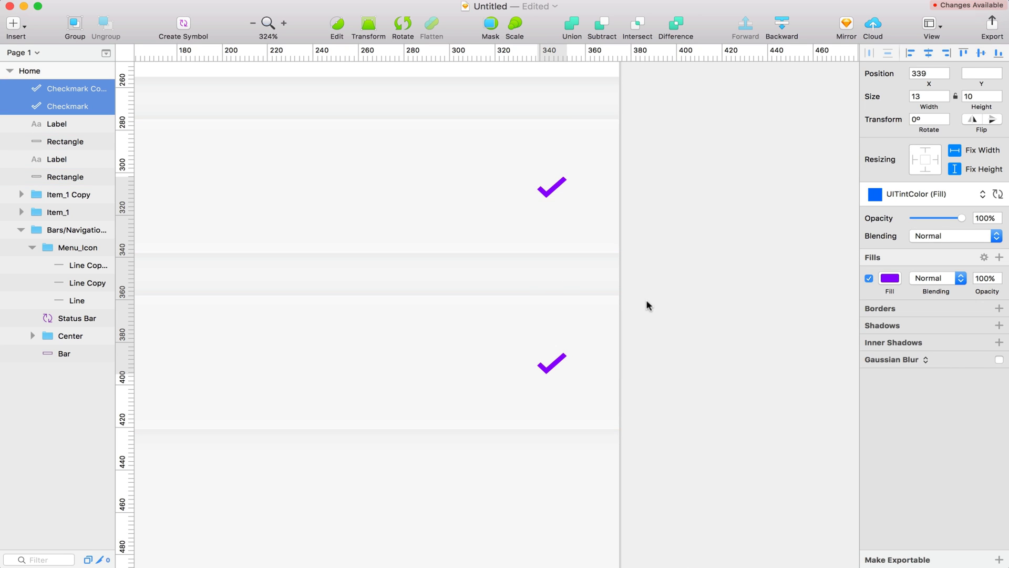
pyautogui.click(731, 314)
# Fill the navigation bar's background rectangle with the violet global colour 9012FE
pyautogui.scroll(-5, 732, 315)
pyautogui.scroll(-5, 732, 313)
pyautogui.hscroll(1, 732, 314)
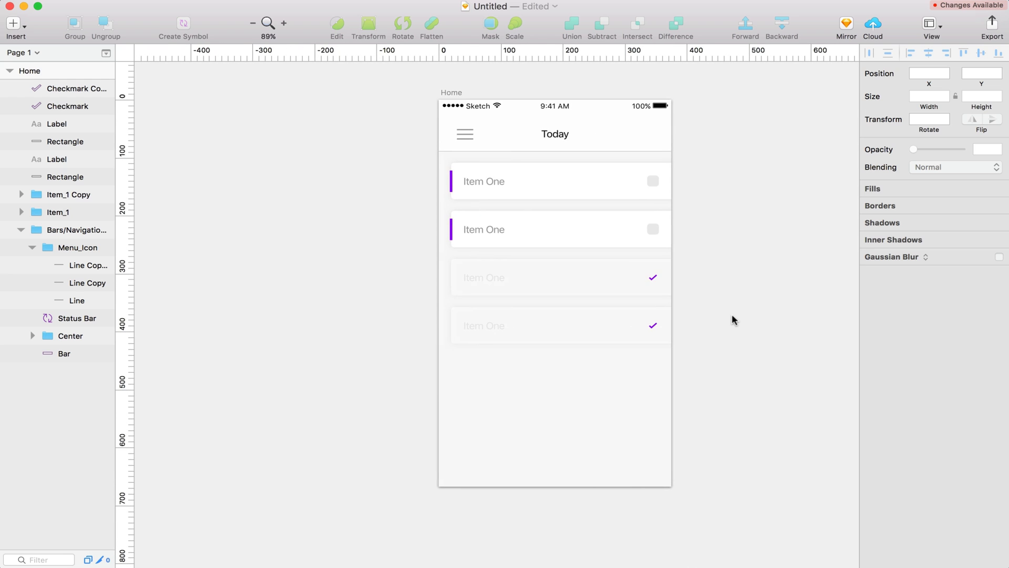
pyautogui.scroll(3, 732, 314)
pyautogui.scroll(-3, 733, 316)
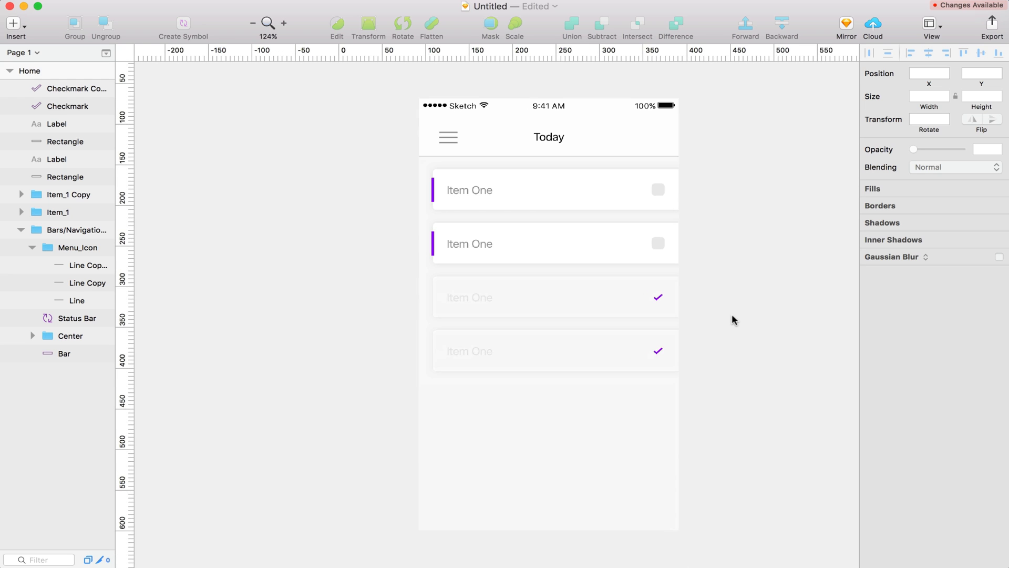
pyautogui.scroll(1, 732, 315)
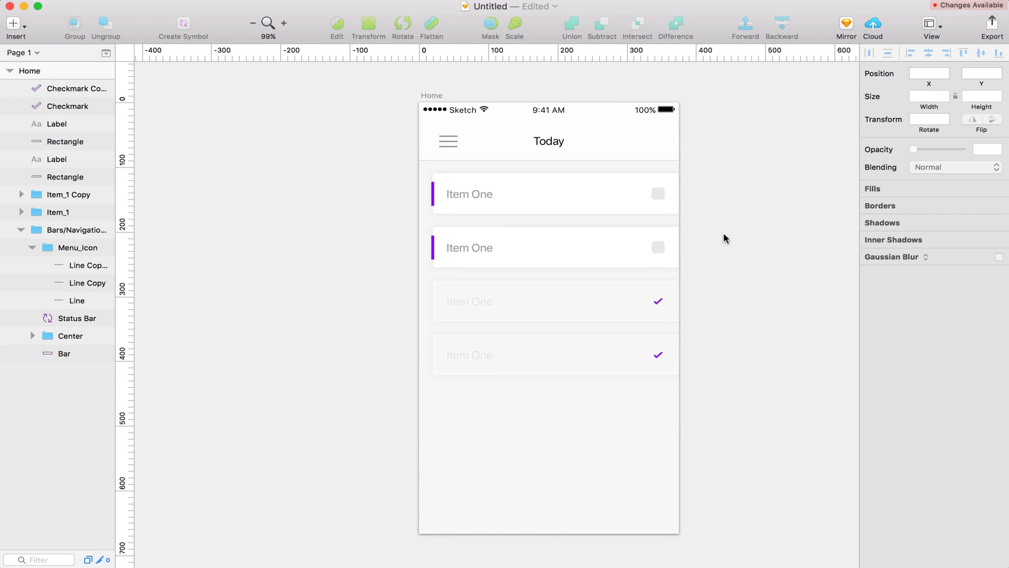
pyautogui.click(623, 128)
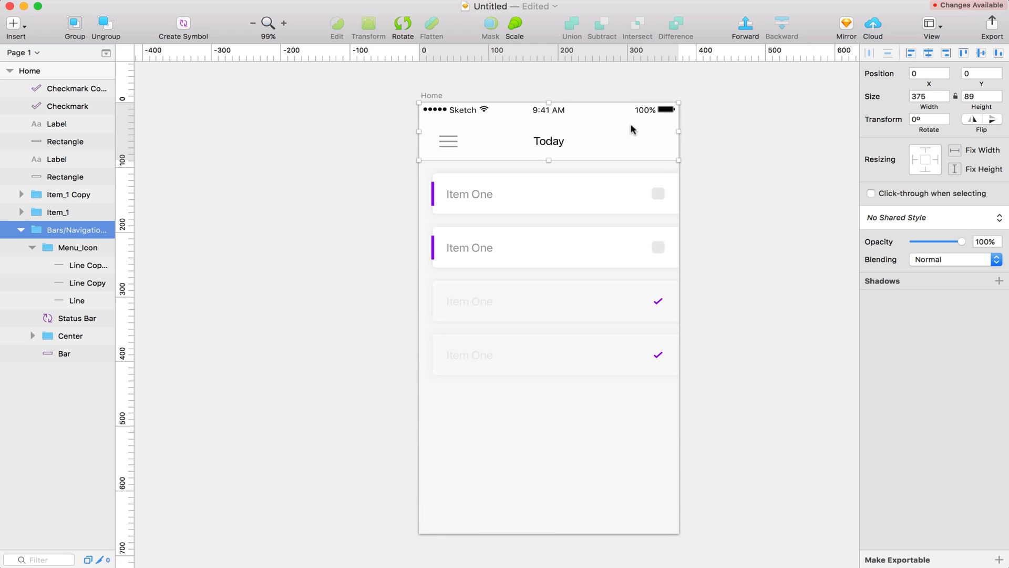
pyautogui.doubleClick(631, 129)
pyautogui.click(894, 301)
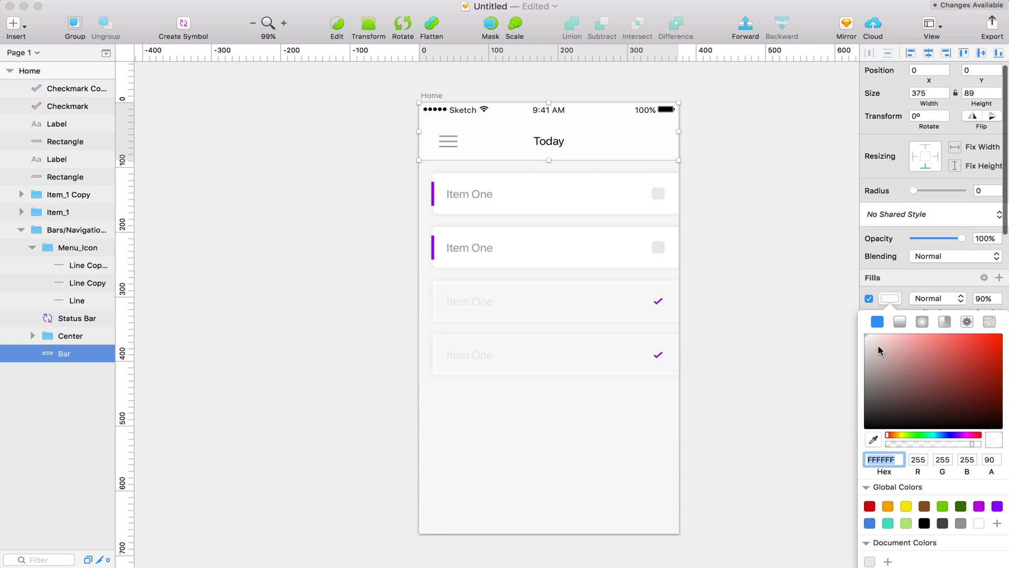
pyautogui.click(995, 507)
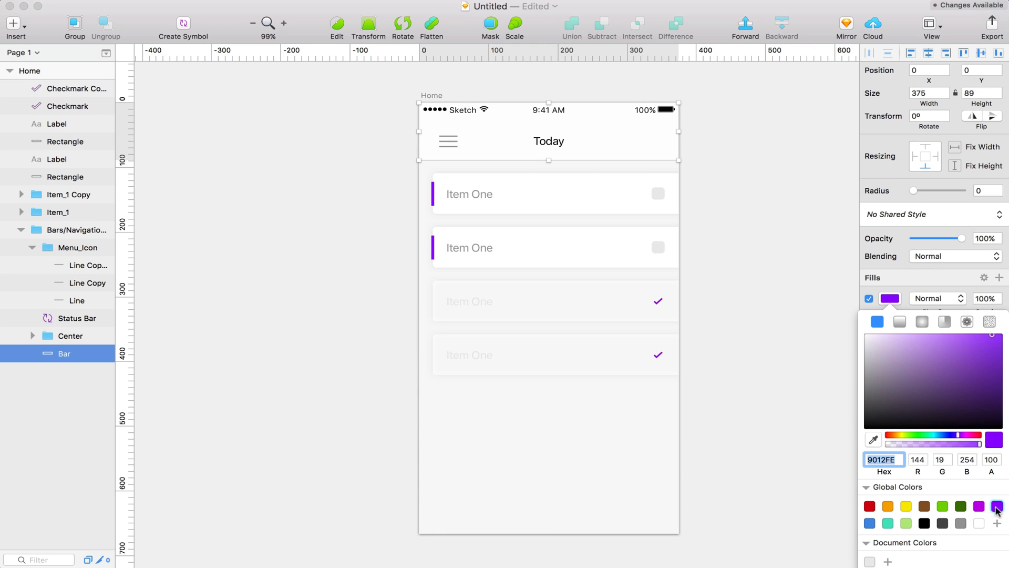
pyautogui.click(761, 204)
# Set the text colour of the Today title in the navigation bar to white (FFFFFF)
pyautogui.click(556, 143)
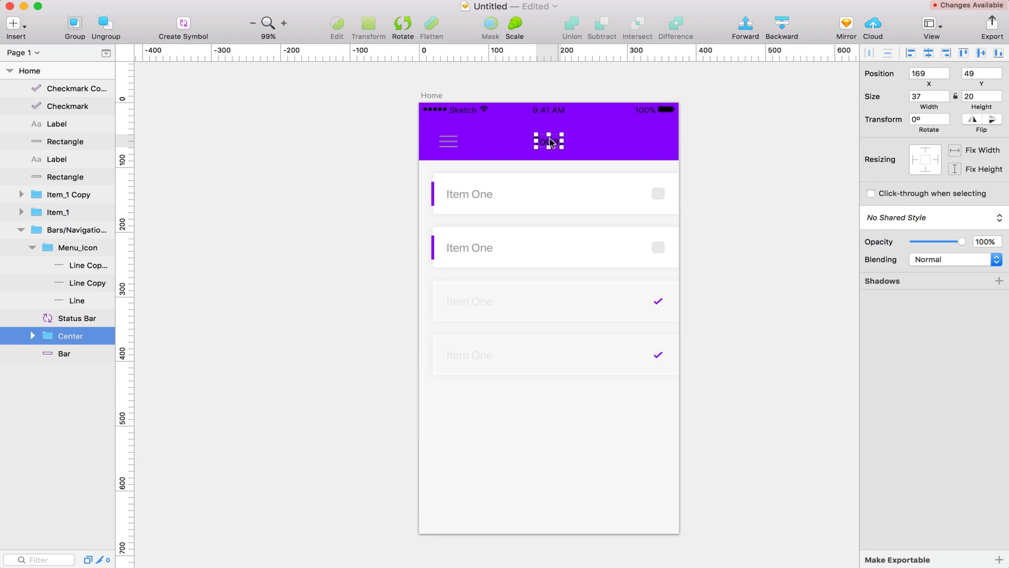
pyautogui.doubleClick(548, 142)
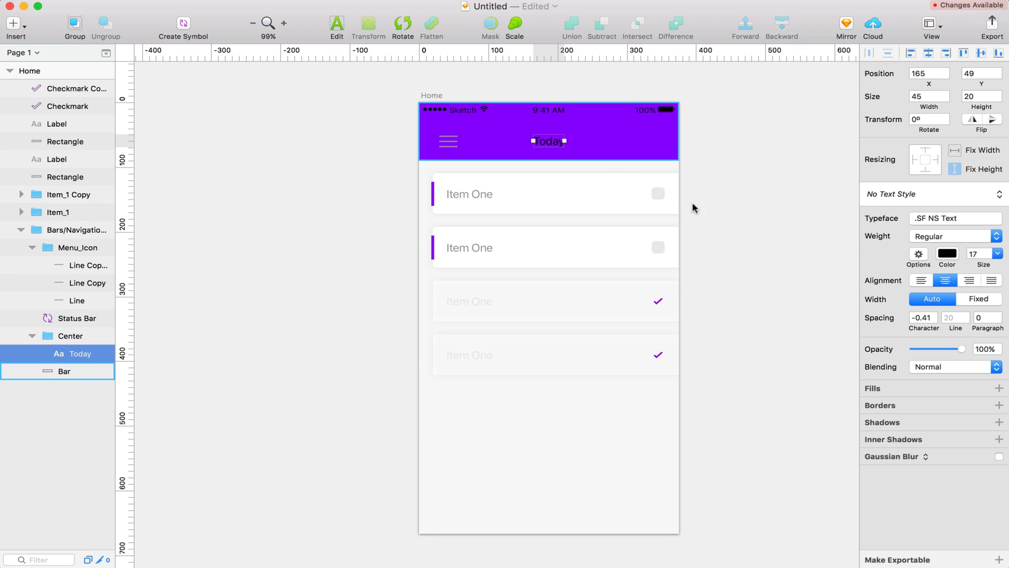
pyautogui.click(947, 254)
pyautogui.click(881, 289)
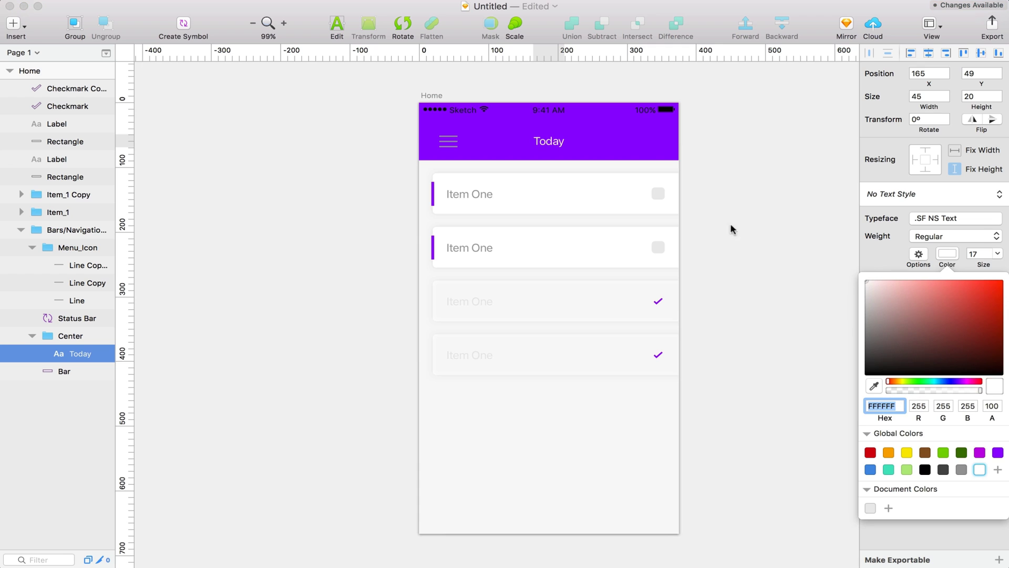
pyautogui.click(428, 153)
# Set the border colour of all three Menu_Icon lines to white
pyautogui.click(448, 143)
pyautogui.scroll(5, 445, 150)
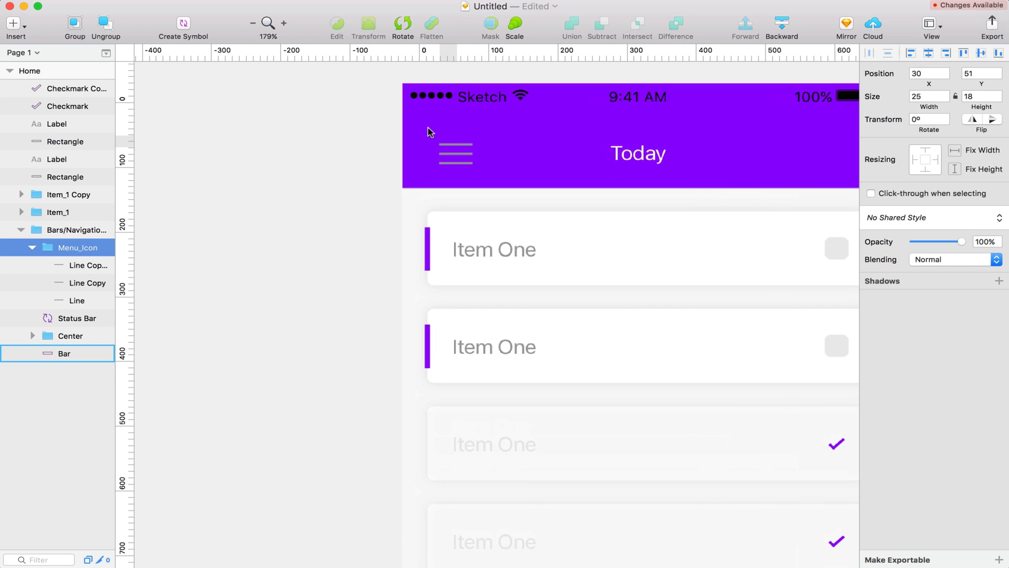
pyautogui.click(79, 265)
pyautogui.keyDown('shift'); pyautogui.click(77, 300); pyautogui.keyUp('shift')
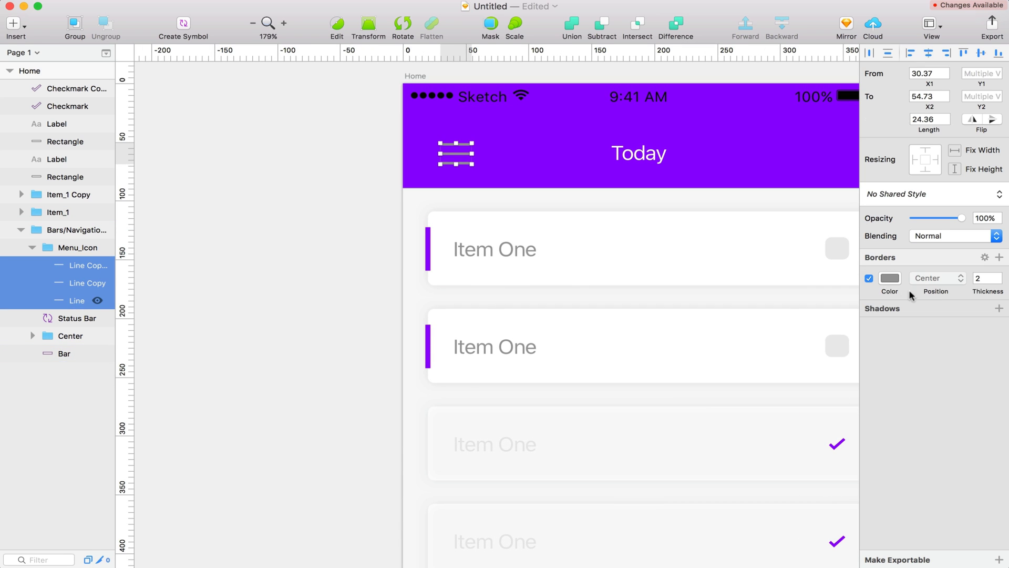
pyautogui.click(890, 278)
pyautogui.click(978, 522)
pyautogui.click(342, 144)
# Copy the Bars/Status/White symbol from the Components page of the Untitled 2 document and paste it into the Home artboard
pyautogui.scroll(-5, 342, 144)
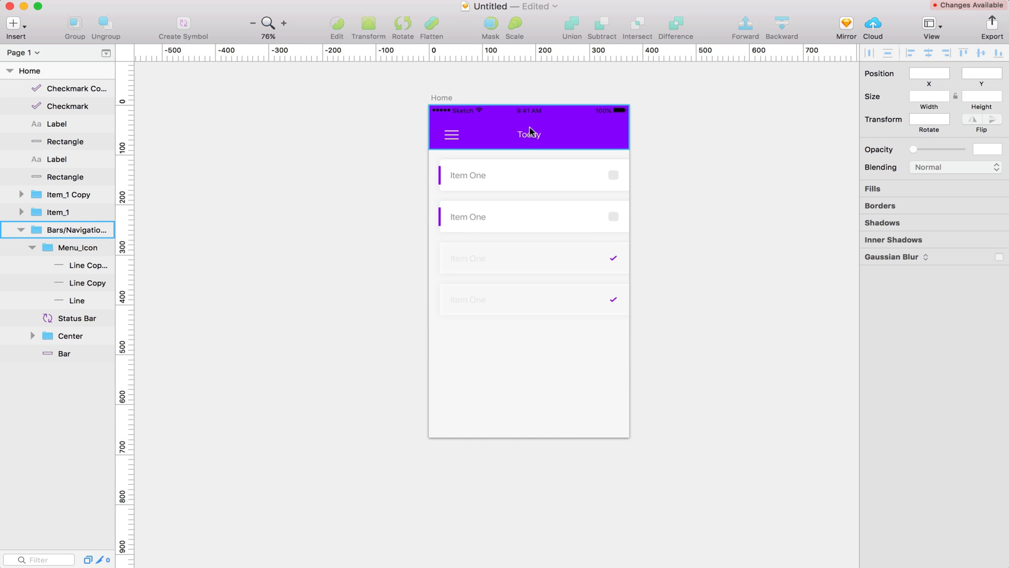
pyautogui.hotkey('ctrl', 'Up')
pyautogui.click(307, 154)
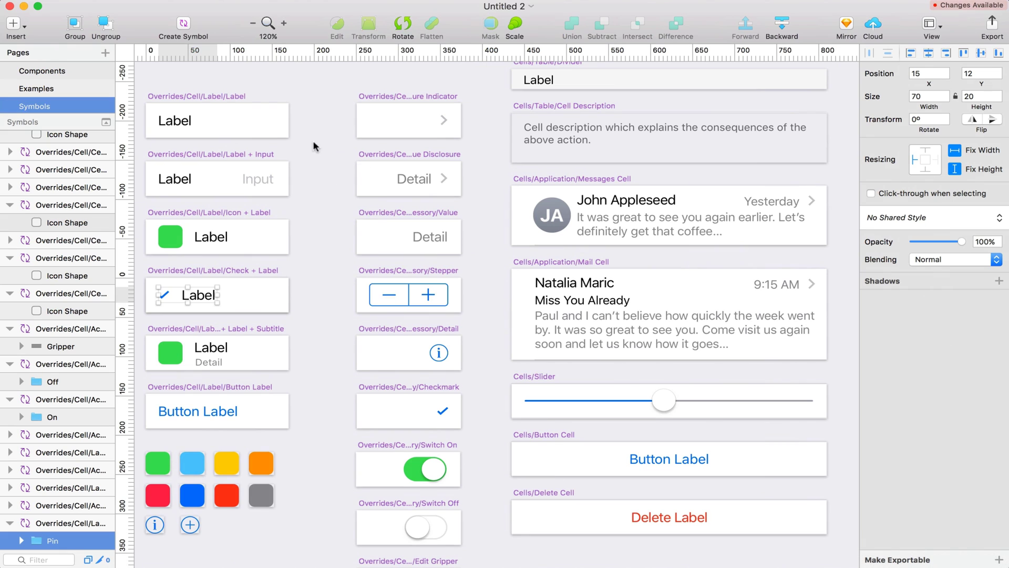
pyautogui.click(46, 72)
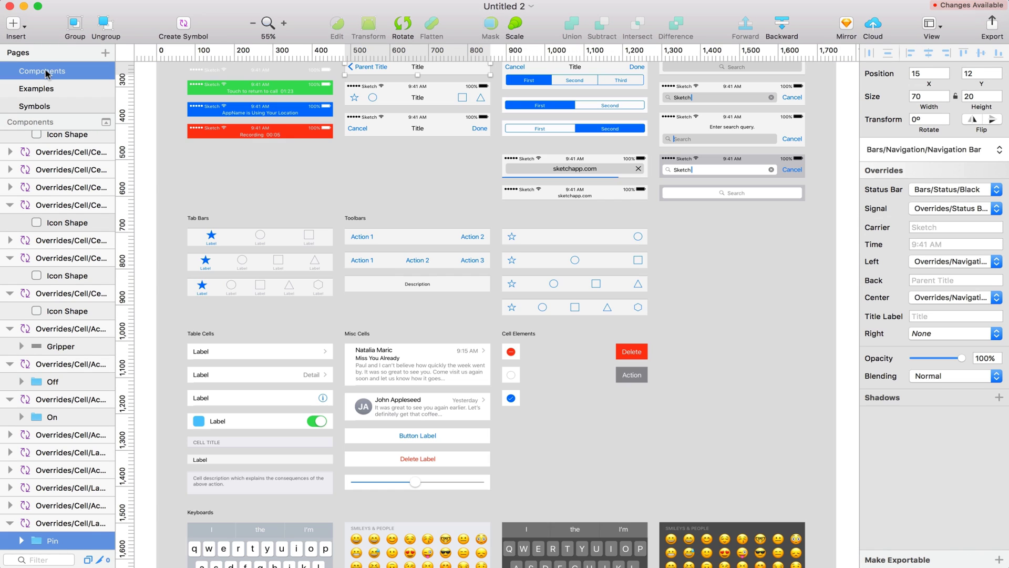
pyautogui.scroll(2, 365, 162)
pyautogui.hscroll(-1, 365, 163)
pyautogui.click(291, 105)
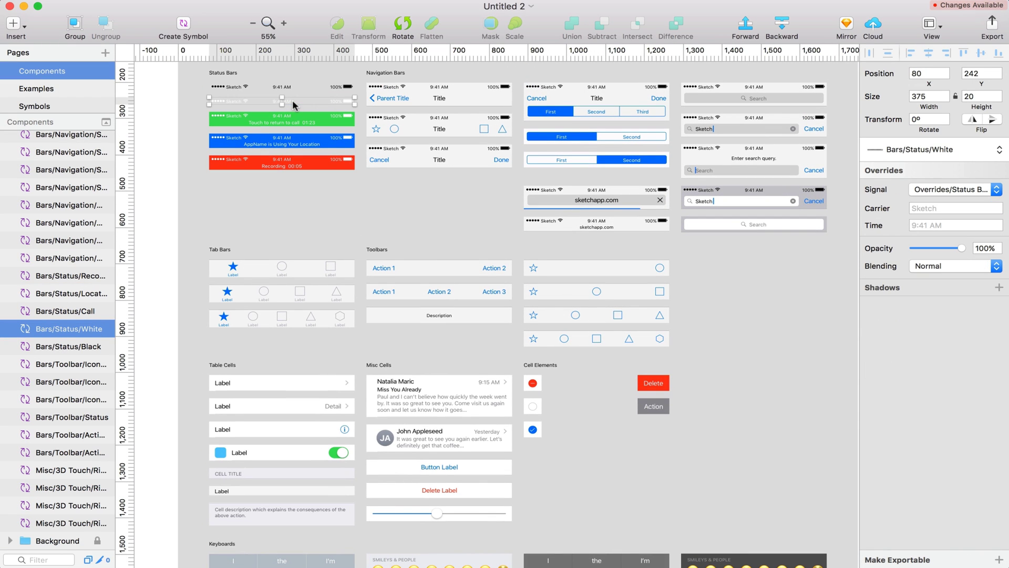
pyautogui.press('super+c')
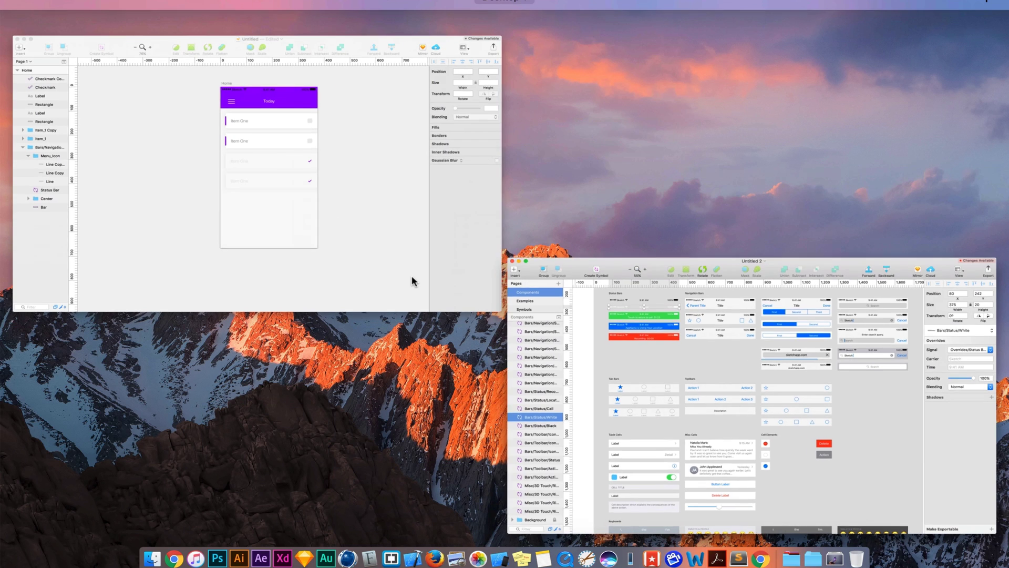
pyautogui.click(389, 225)
pyautogui.press('super+v')
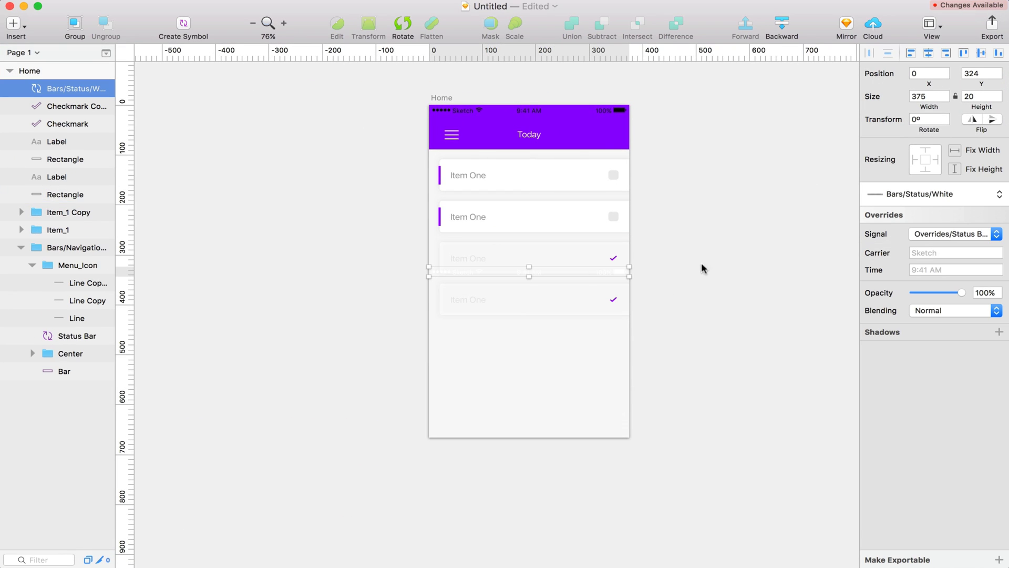
# Switch the navigation bar's status bar symbol to Bars/Status/White and delete the pasted spare status bar between the third and fourth cards
pyautogui.click(524, 112)
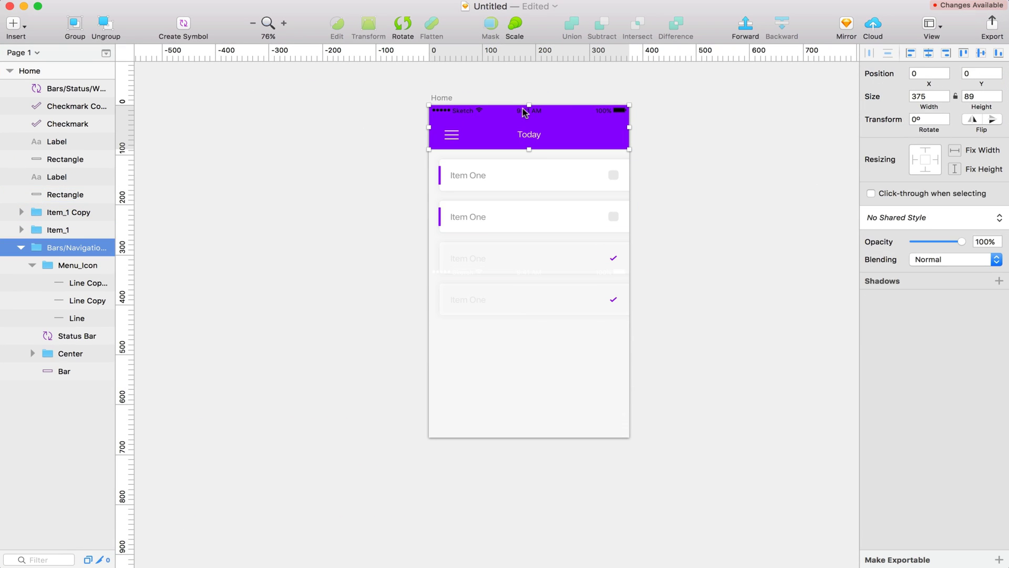
pyautogui.scroll(5, 524, 112)
pyautogui.click(534, 117)
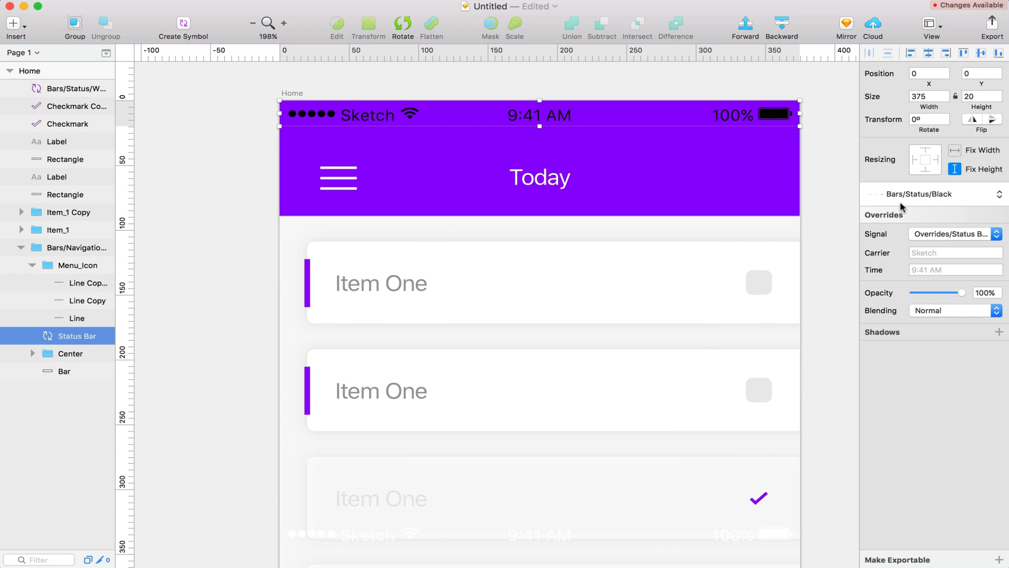
pyautogui.click(926, 199)
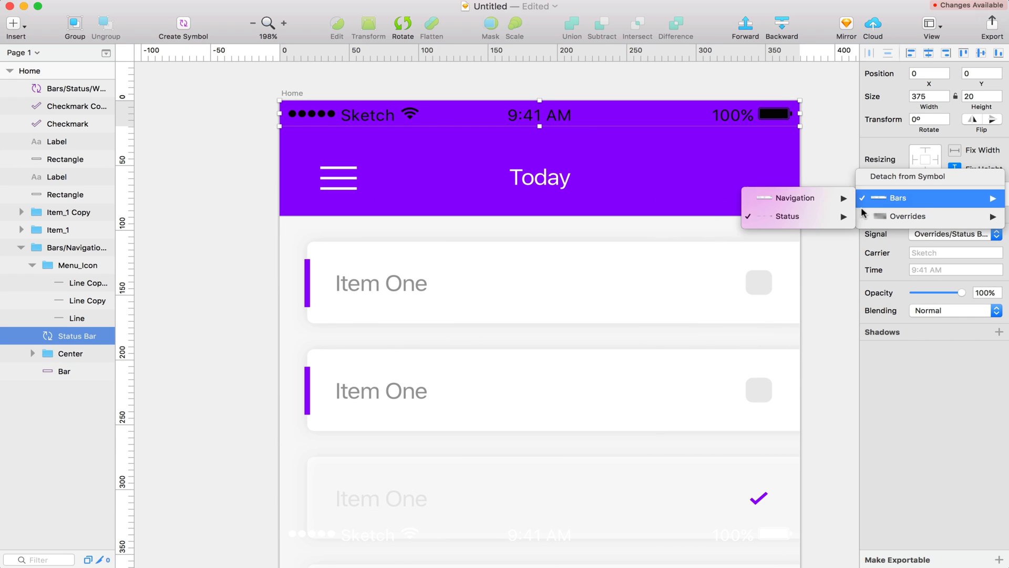
pyautogui.moveTo(894, 198)
pyautogui.moveTo(789, 216)
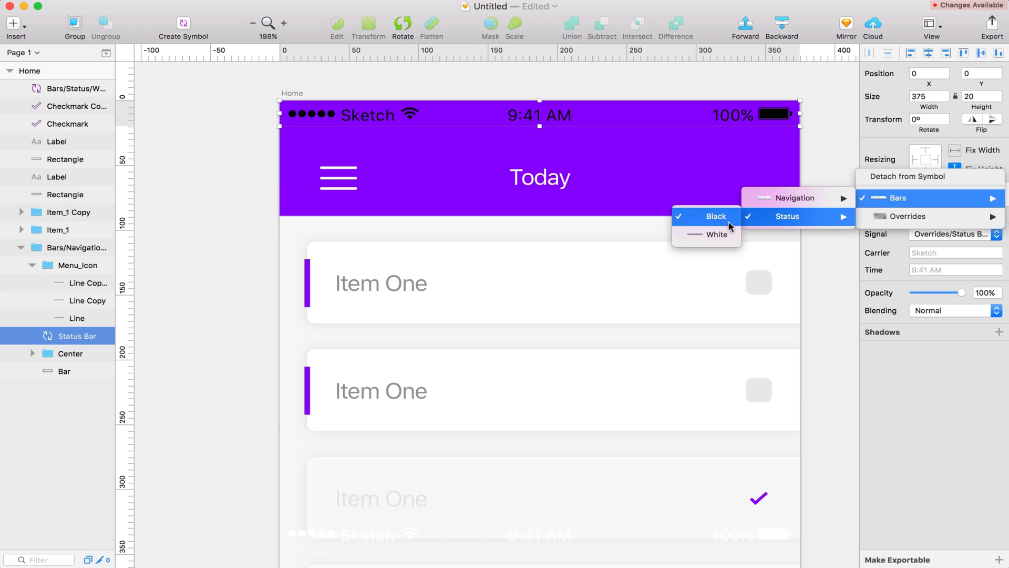
pyautogui.click(714, 236)
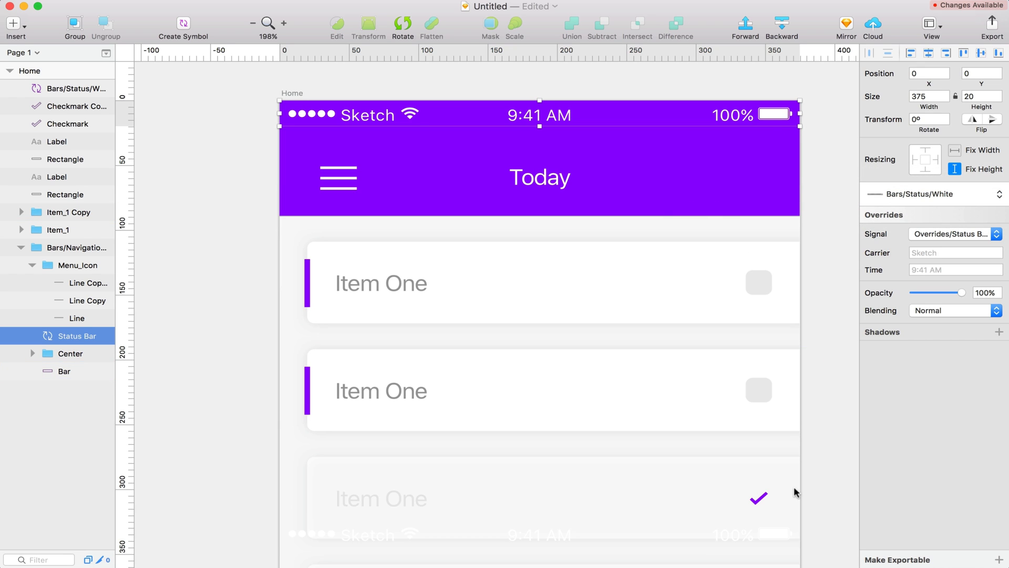
pyautogui.click(602, 543)
pyautogui.press('Delete')
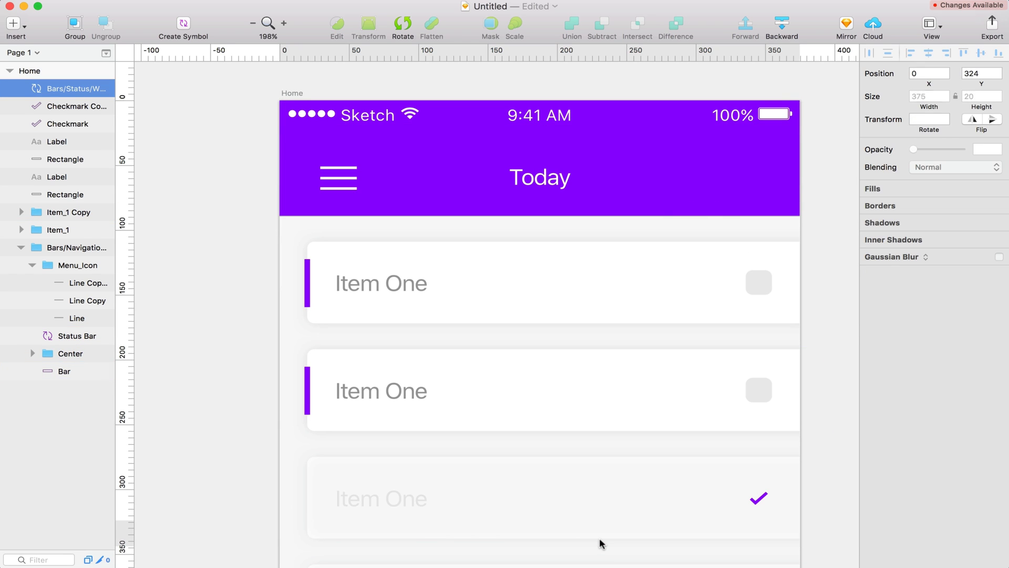
# Draw a circle about 55 × 55 near the bottom centre of the Home artboard, below the item cards
pyautogui.scroll(-3, 206, 442)
pyautogui.scroll(-3, 652, 354)
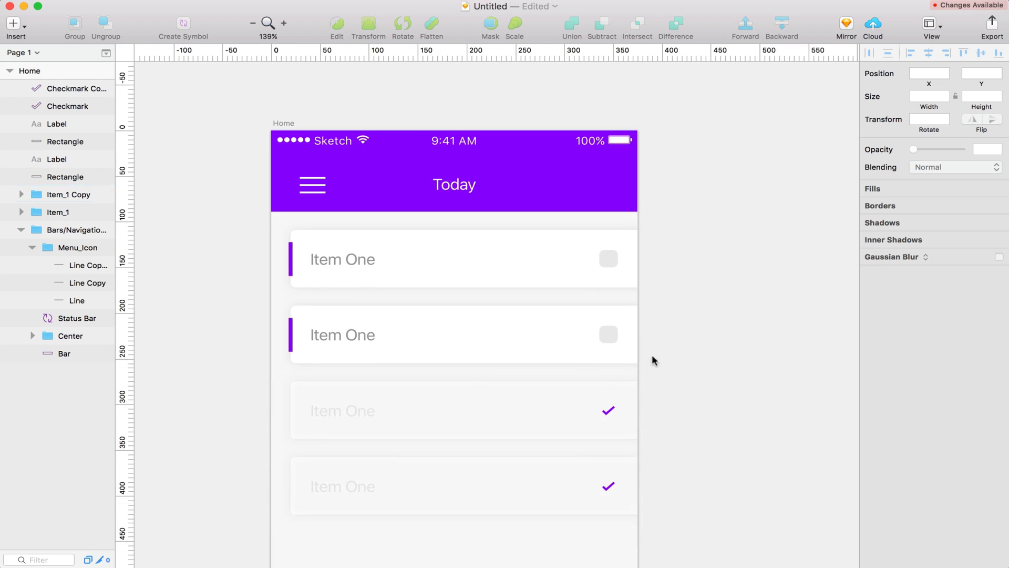
pyautogui.scroll(-5, 677, 351)
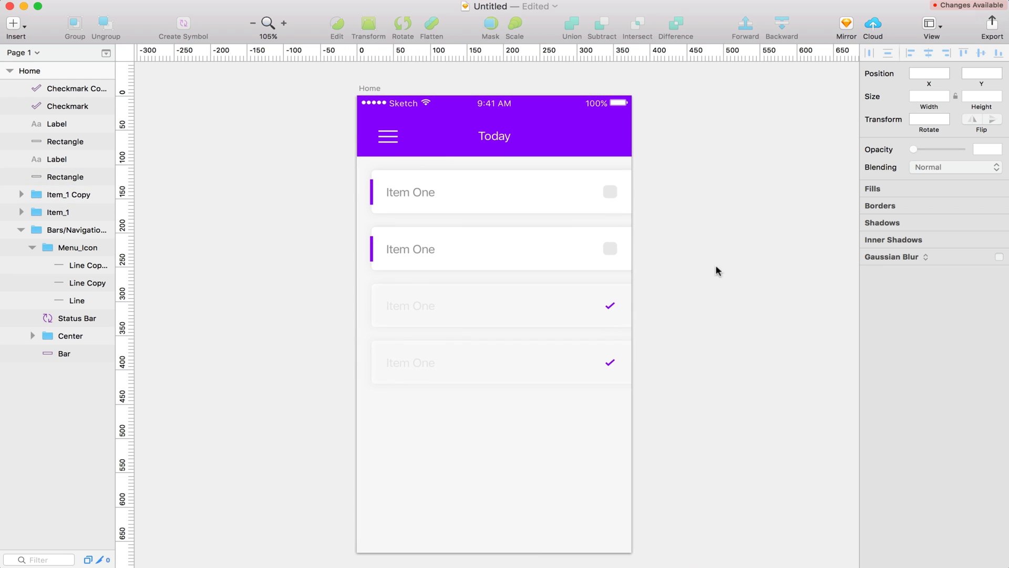
pyautogui.scroll(-3, 689, 290)
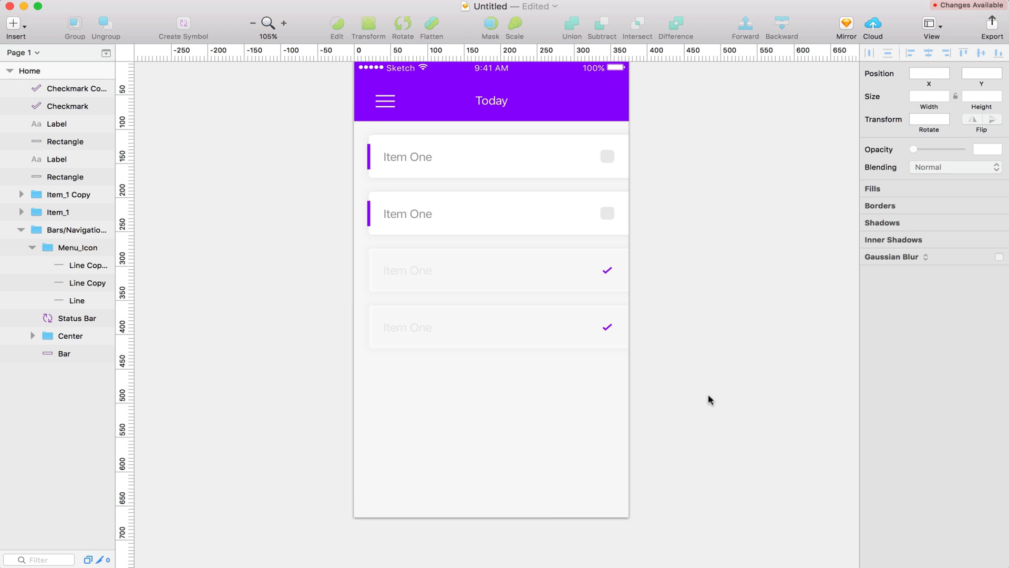
pyautogui.scroll(-1, 708, 400)
pyautogui.scroll(3, 464, 399)
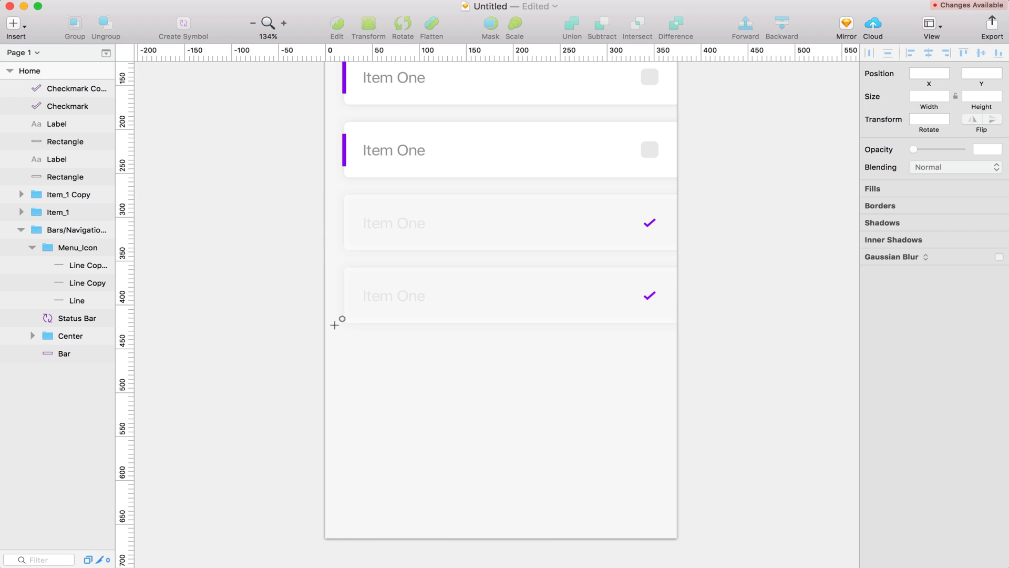
pyautogui.moveTo(477, 431); pyautogui.dragTo(526, 472)
pyautogui.scroll(3, 525, 471)
pyautogui.scroll(-3, 525, 472)
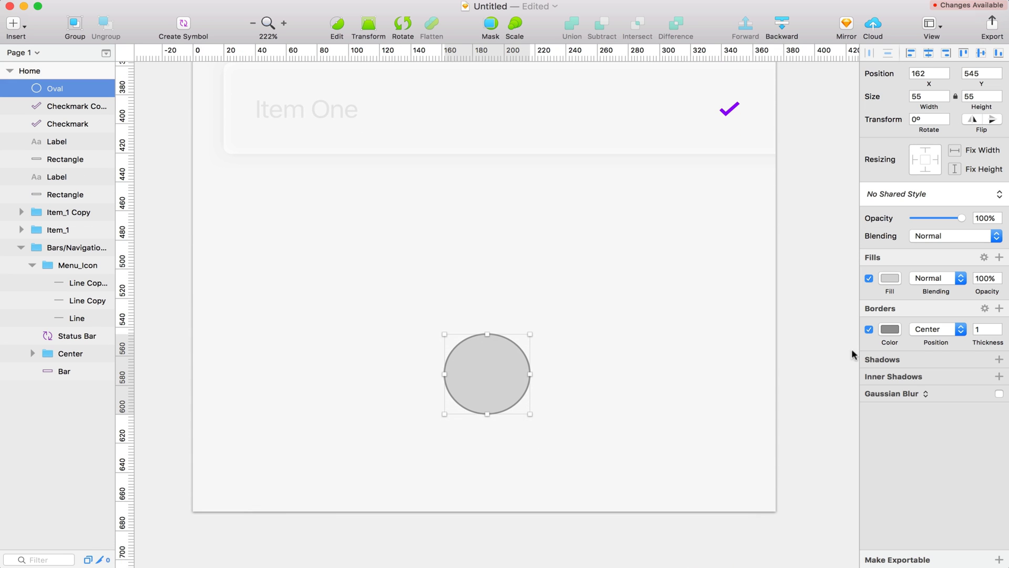
# Turn off the circle's border and fill it with the violet swatch from the global colours
pyautogui.click(869, 330)
pyautogui.click(890, 278)
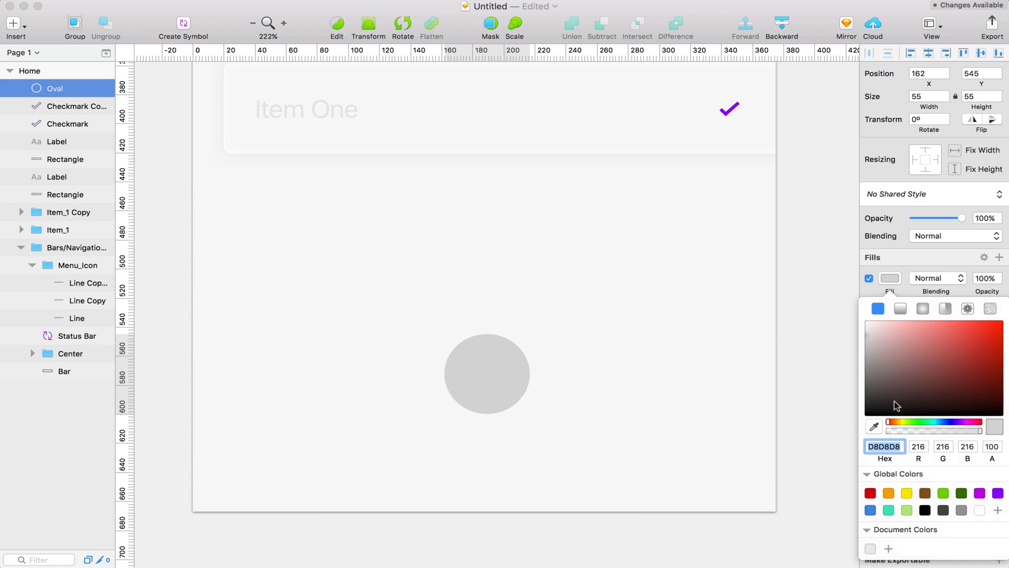
pyautogui.click(998, 493)
pyautogui.click(816, 282)
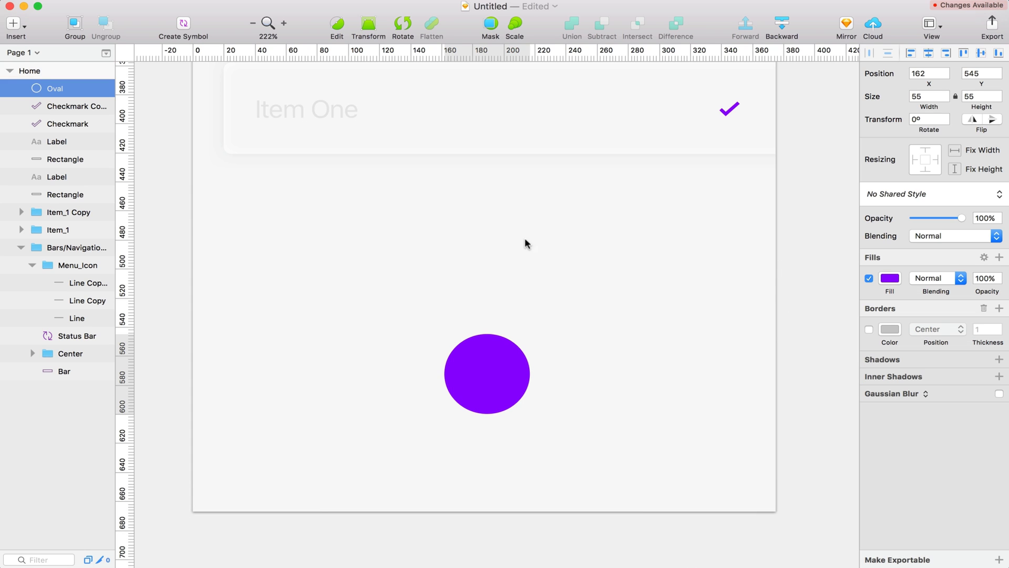
# Draw a vertical line about 22 long inside the violet circle
pyautogui.press('l')
pyautogui.scroll(3, 480, 437)
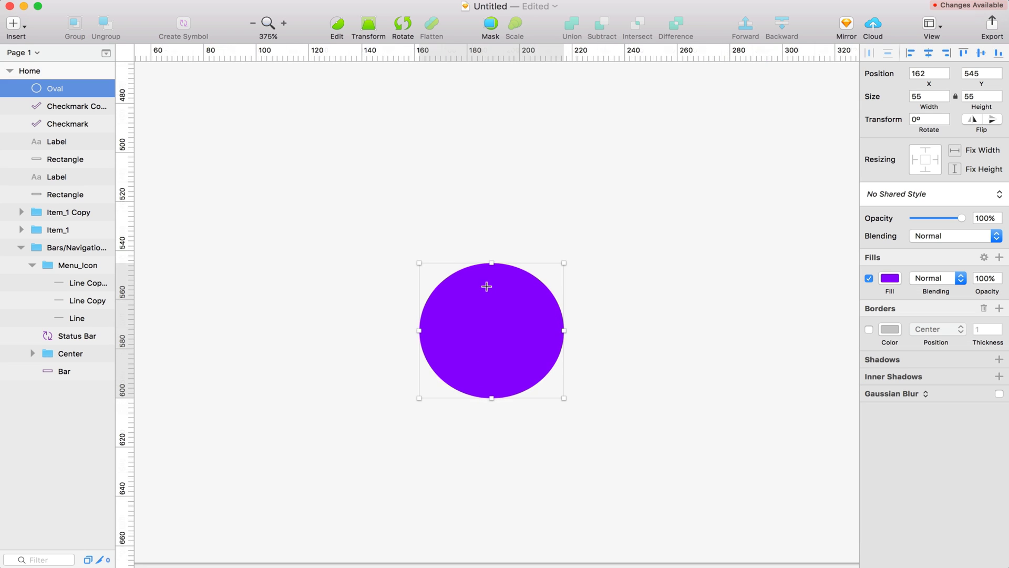
pyautogui.moveTo(491, 298); pyautogui.dragTo(491, 352)
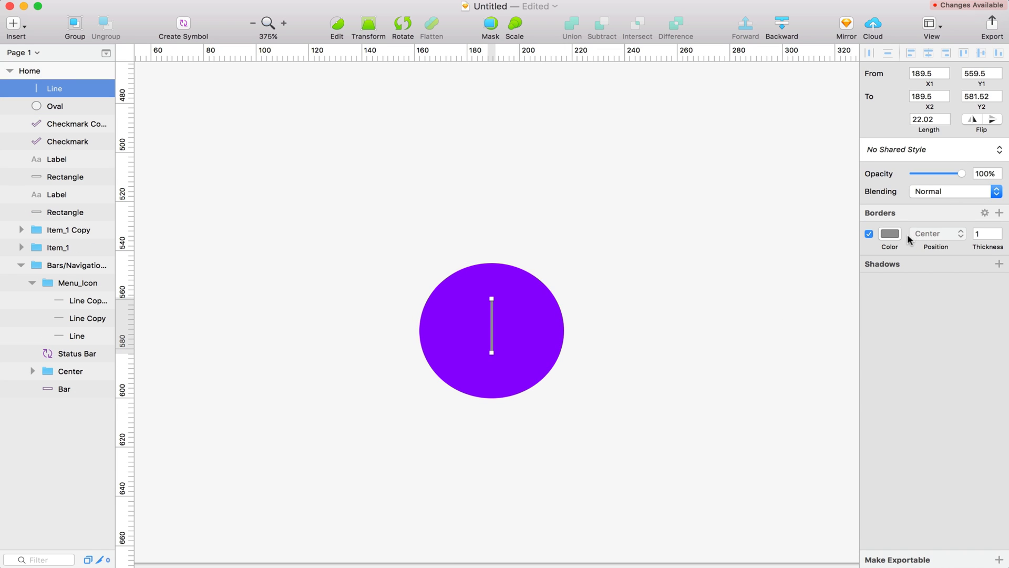
# Give the vertical line in the circle a white border with a thickness of 2
pyautogui.click(890, 233)
pyautogui.moveTo(873, 285); pyautogui.dragTo(815, 264)
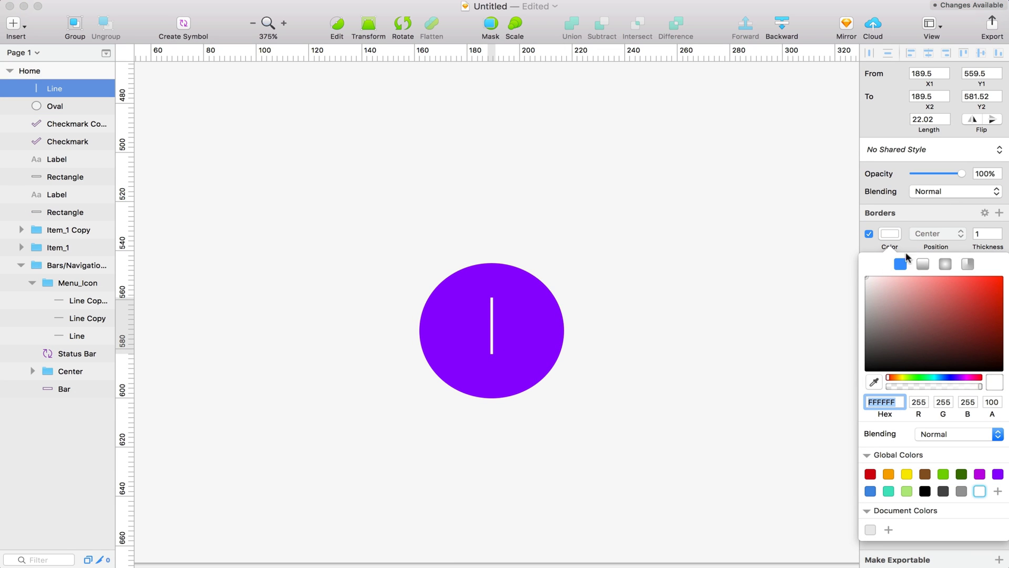
pyautogui.click(987, 233)
pyautogui.write('2')
pyautogui.press('Return')
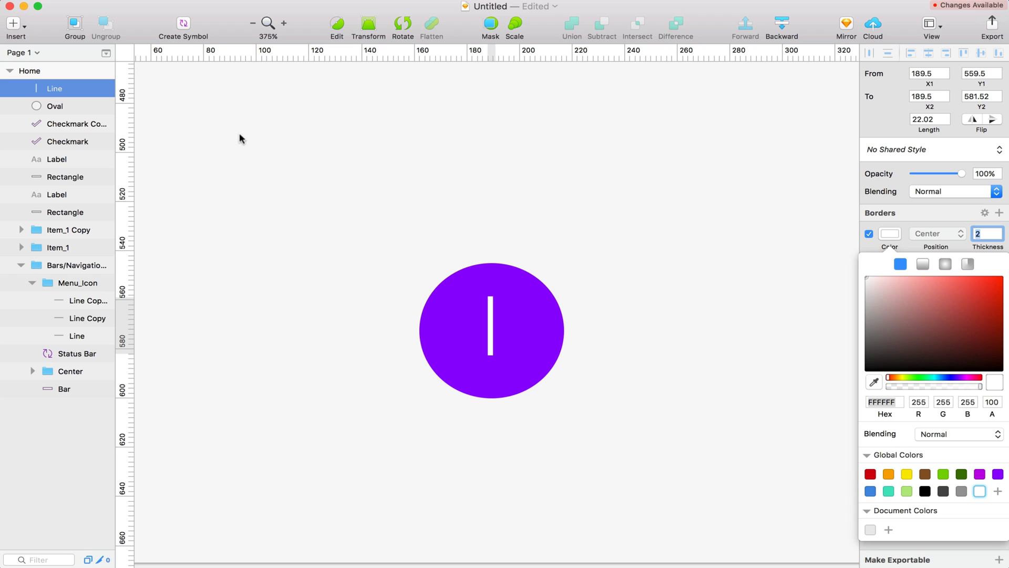
# Duplicate the white vertical line and rotate the copy to horizontal so it crosses the original
pyautogui.click(493, 326)
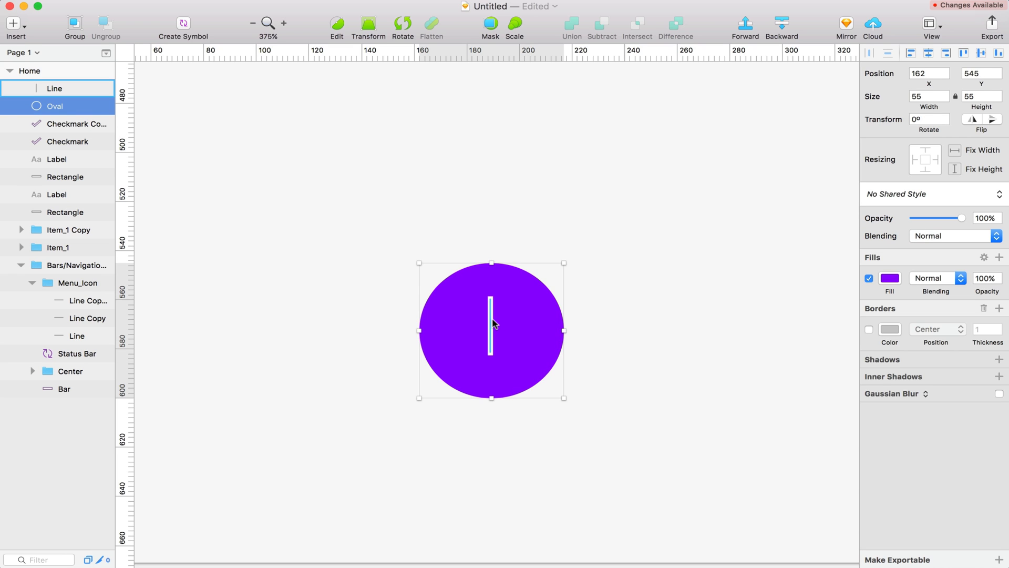
pyautogui.click(492, 323)
pyautogui.press('super+v')
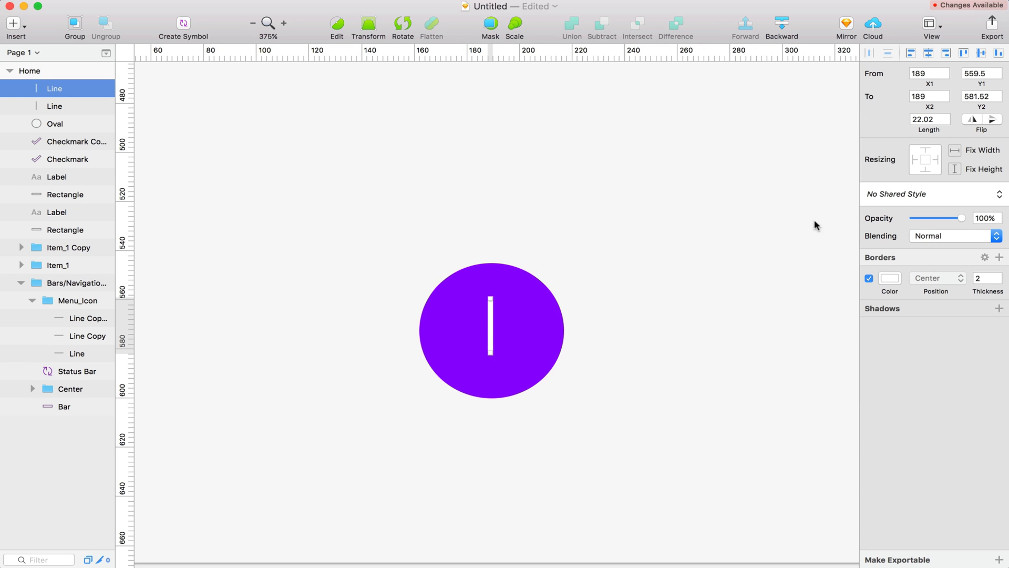
pyautogui.moveTo(491, 323); pyautogui.dragTo(549, 328)
pyautogui.click(403, 32)
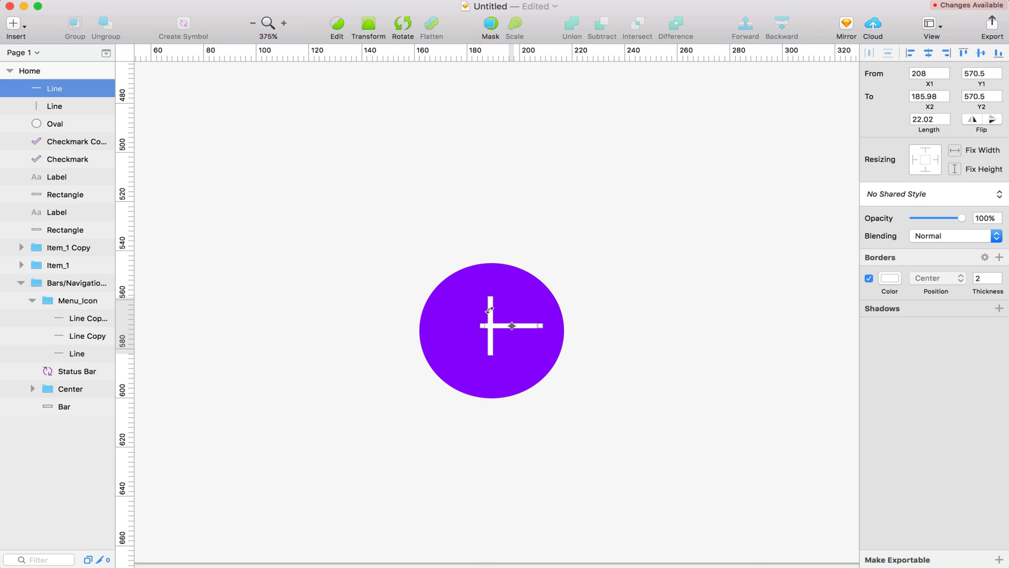
# Align both white lines to their horizontal and vertical centres to form a plus sign, and group them
pyautogui.click(489, 305)
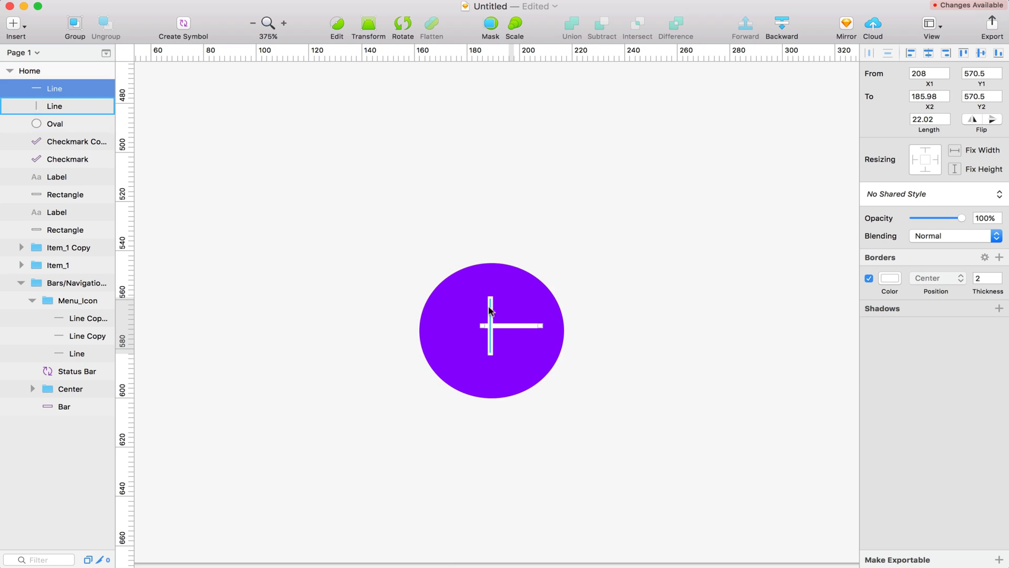
pyautogui.keyDown('shift'); pyautogui.click(518, 326); pyautogui.keyUp('shift')
pyautogui.click(927, 54)
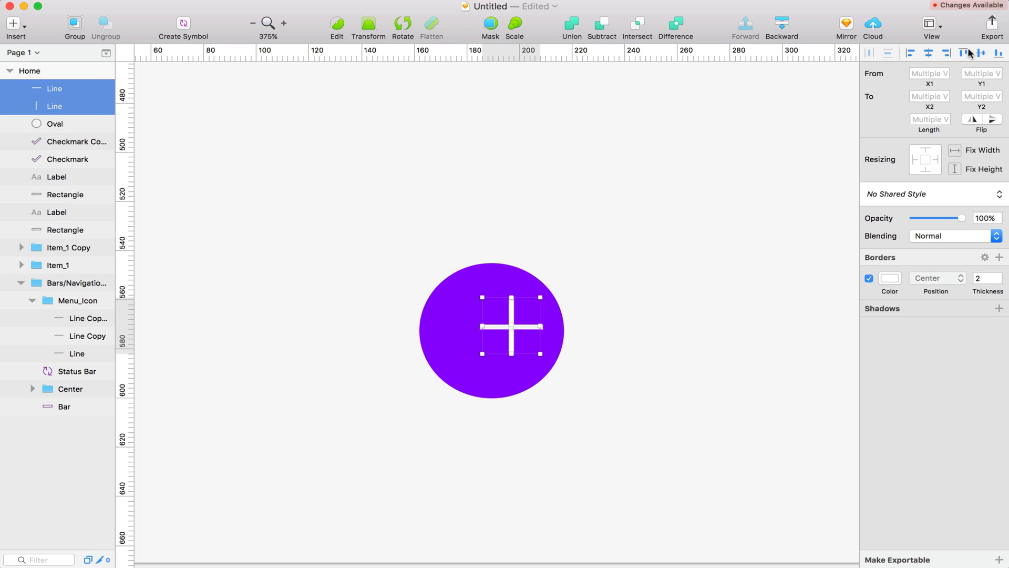
pyautogui.click(977, 53)
pyautogui.press('super+g')
# Centre the plus group horizontally and vertically on the violet circle and group the two together
pyautogui.keyDown('shift'); pyautogui.click(457, 308); pyautogui.keyUp('shift')
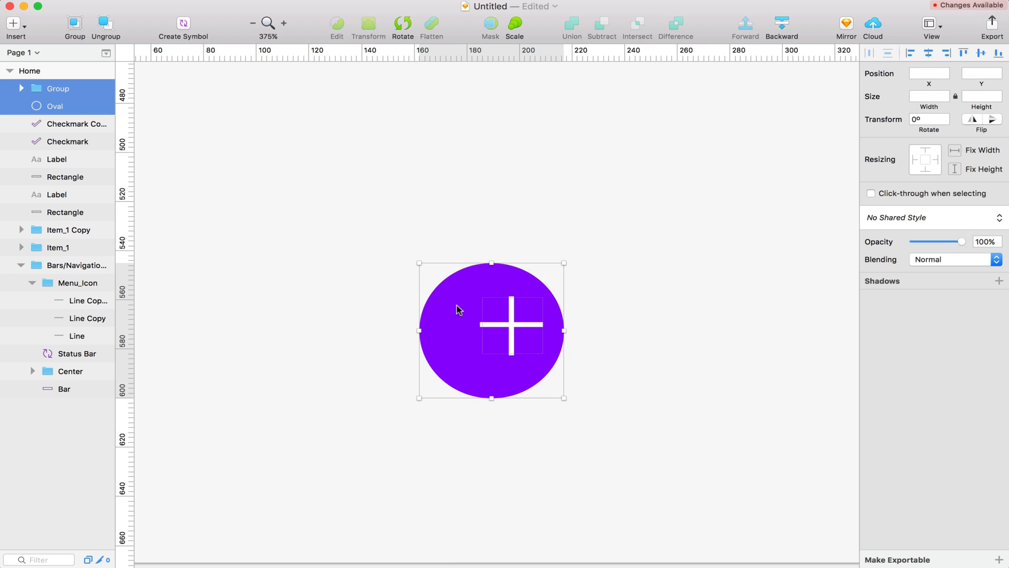
pyautogui.click(929, 54)
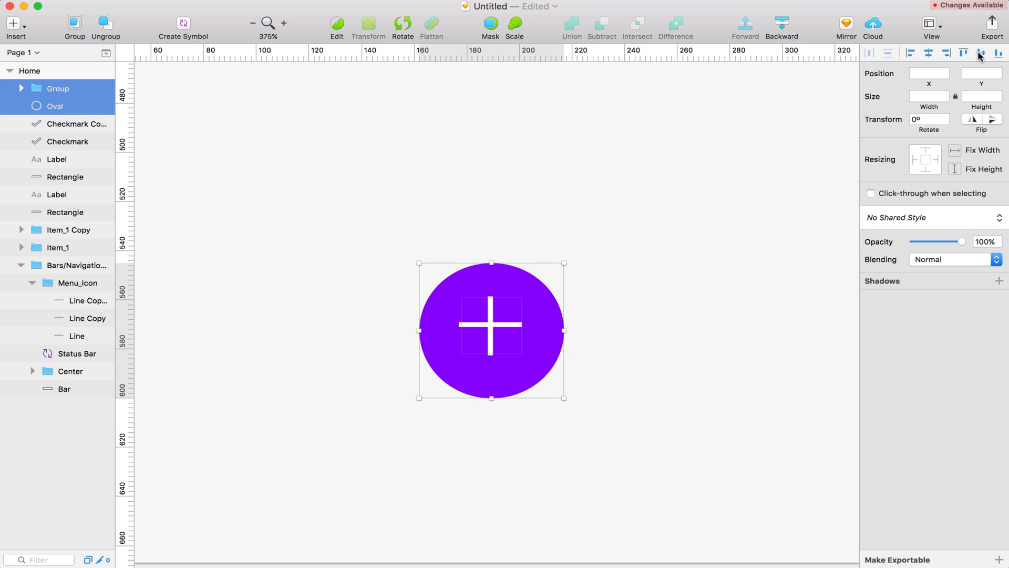
pyautogui.click(978, 53)
pyautogui.press('super+g')
pyautogui.click(633, 292)
# Move the plus button group down toward the artboard's bottom edge, to about X 160, Y 582
pyautogui.scroll(-5, 633, 293)
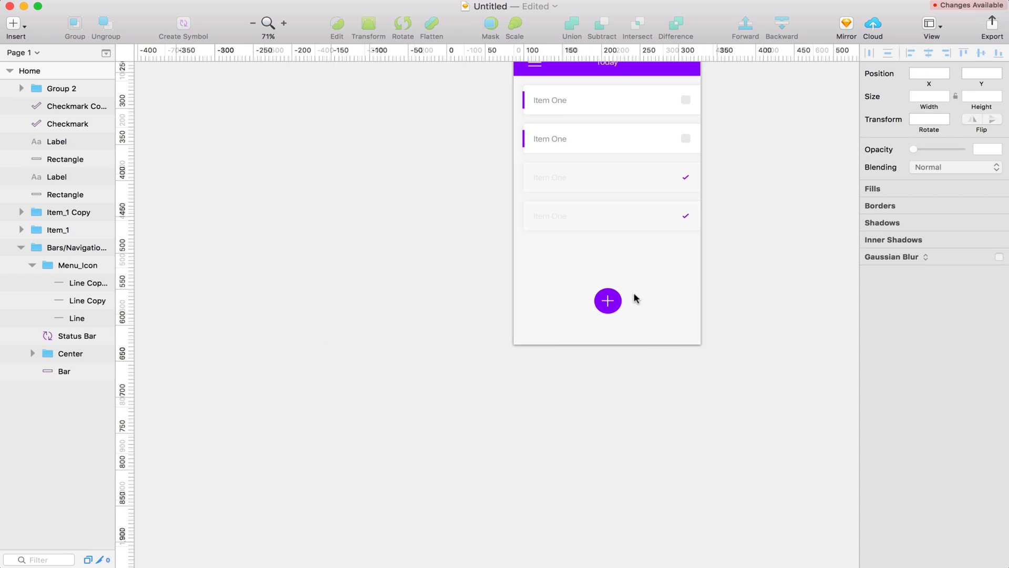
pyautogui.hscroll(2, 633, 294)
pyautogui.click(583, 307)
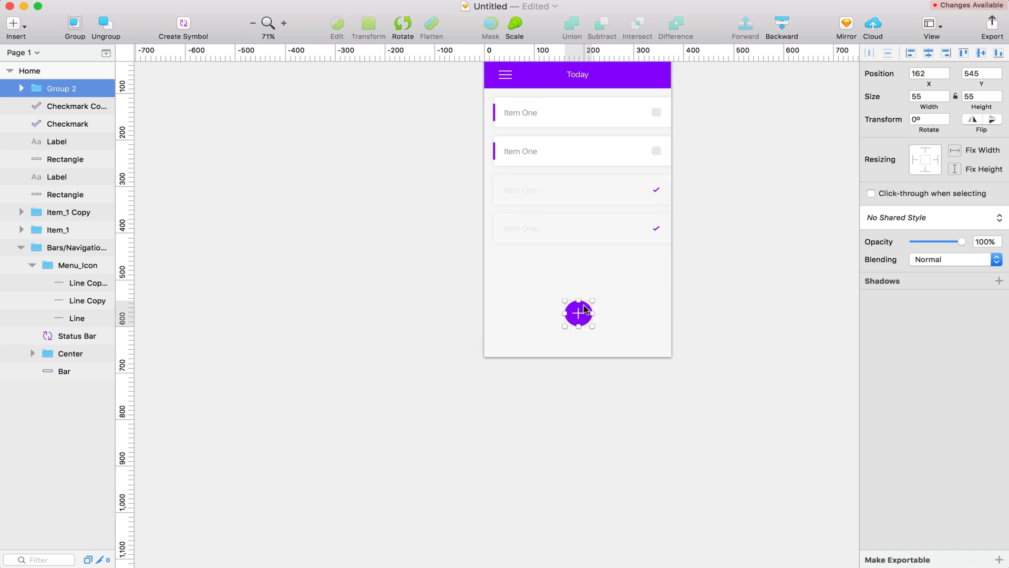
pyautogui.moveTo(585, 319); pyautogui.dragTo(583, 337)
pyautogui.scroll(5, 645, 355)
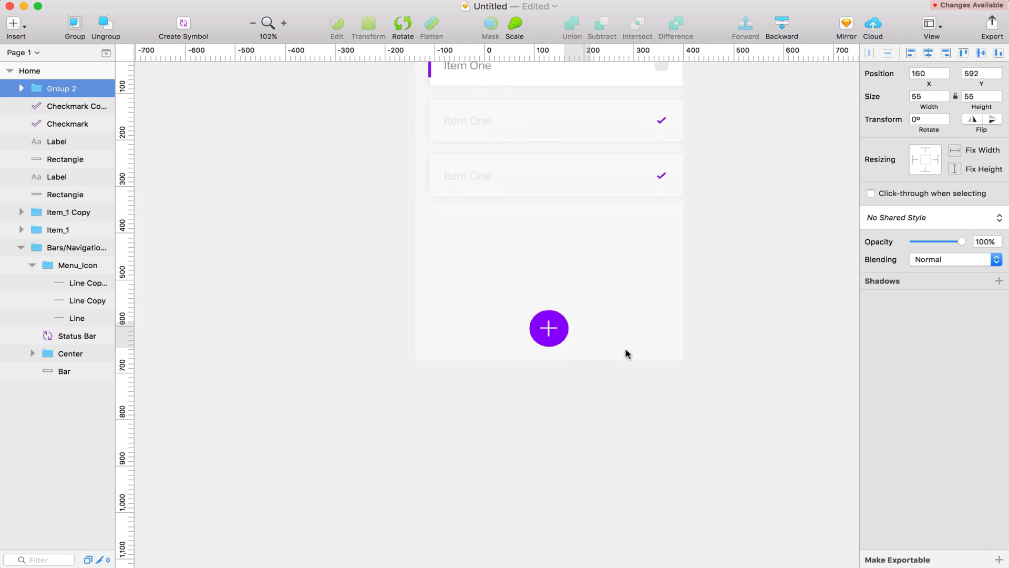
pyautogui.hotkey('shift', 'Up')
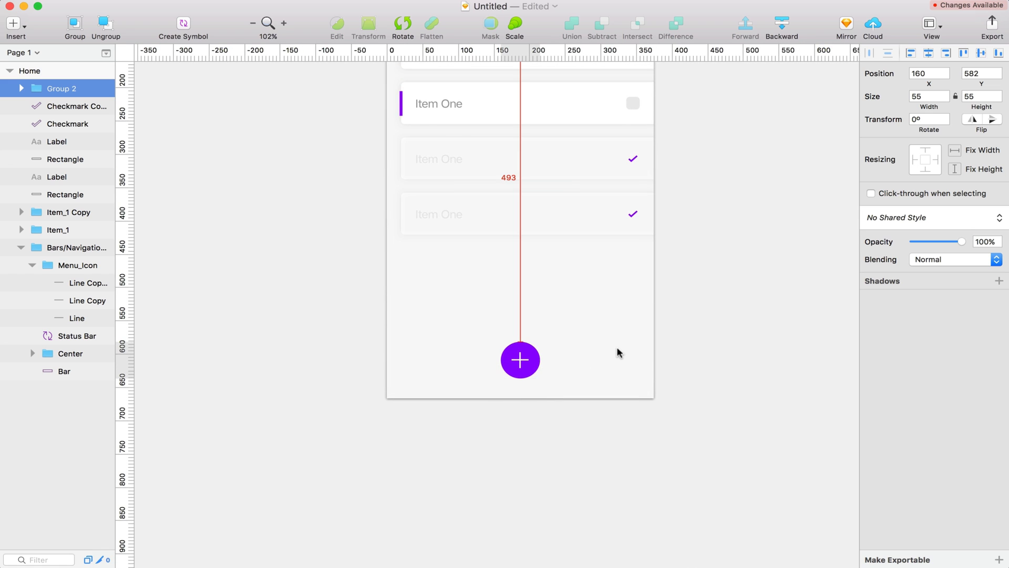
# Add a shadow to the circle inside the plus button group and set its Y offset to 0
pyautogui.scroll(-4, 617, 349)
pyautogui.scroll(5, 617, 349)
pyautogui.click(554, 360)
pyautogui.click(513, 362)
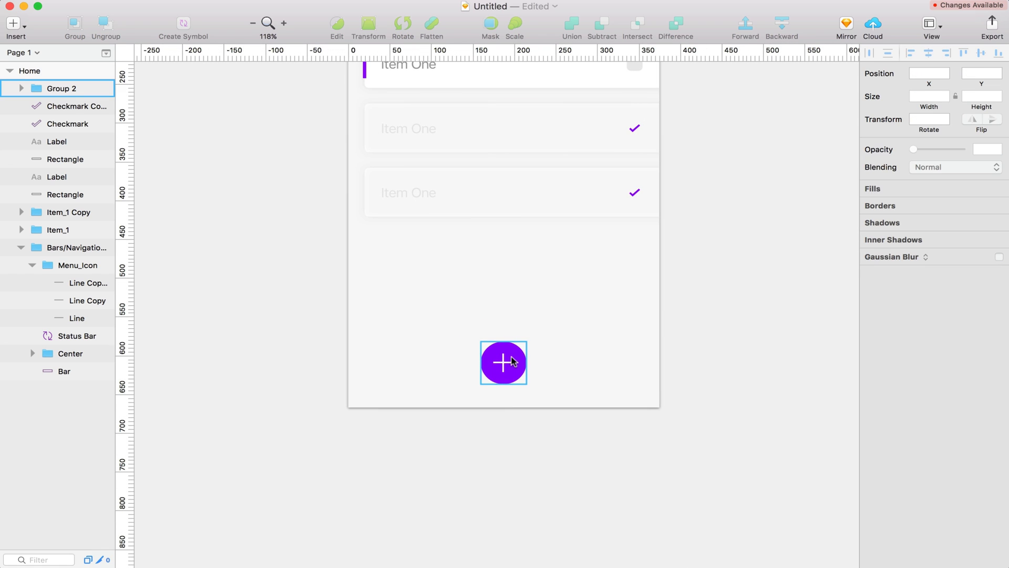
pyautogui.doubleClick(515, 360)
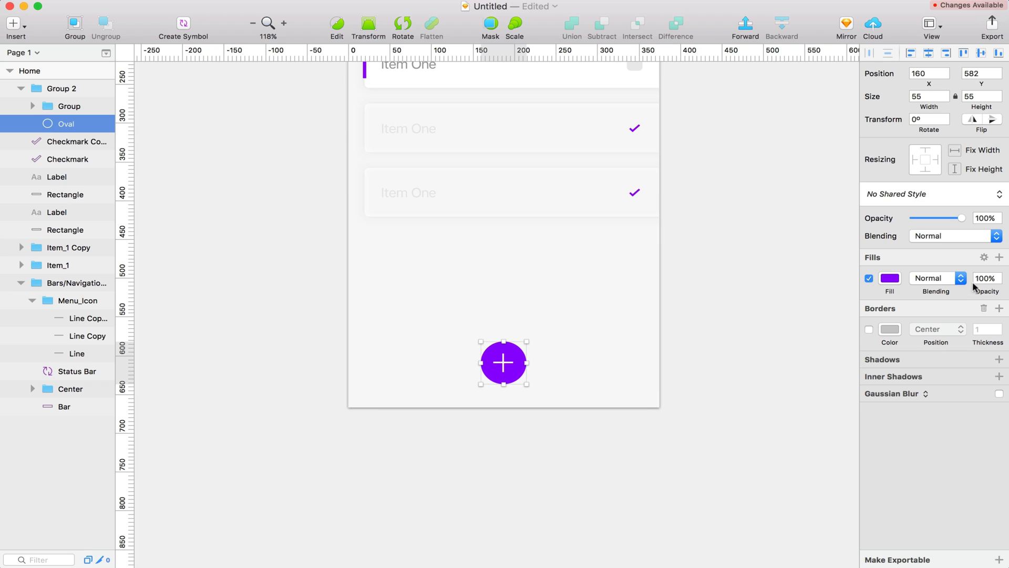
pyautogui.click(883, 364)
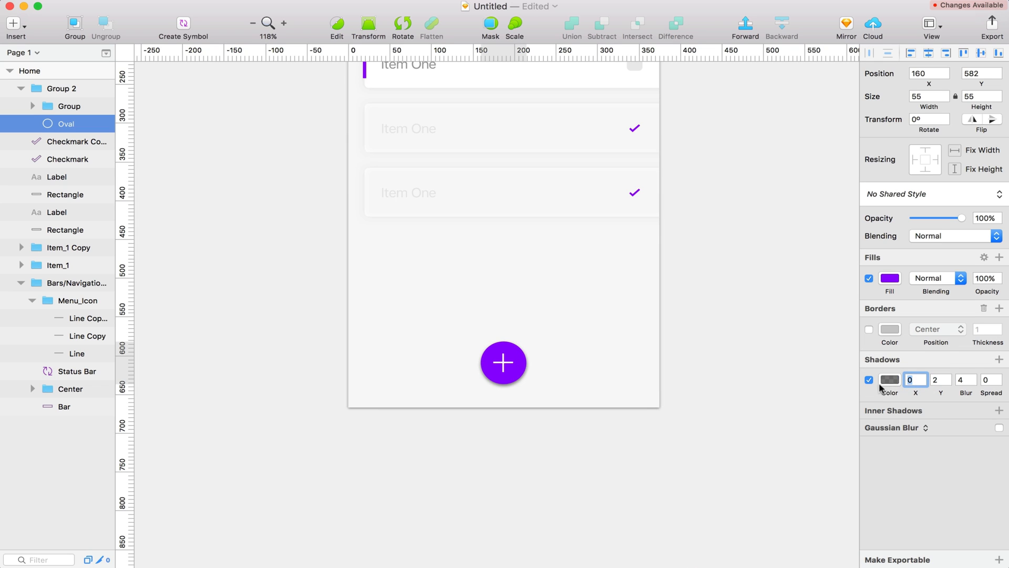
pyautogui.click(941, 380)
pyautogui.write('0')
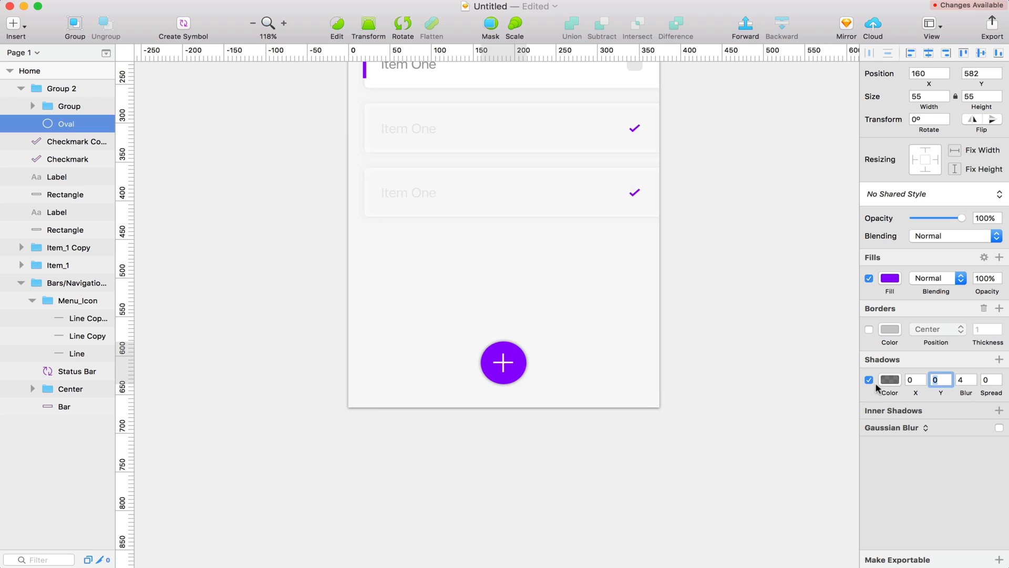
# Lower the opacity of the plus button circle's black shadow colour
pyautogui.click(890, 380)
pyautogui.click(929, 419)
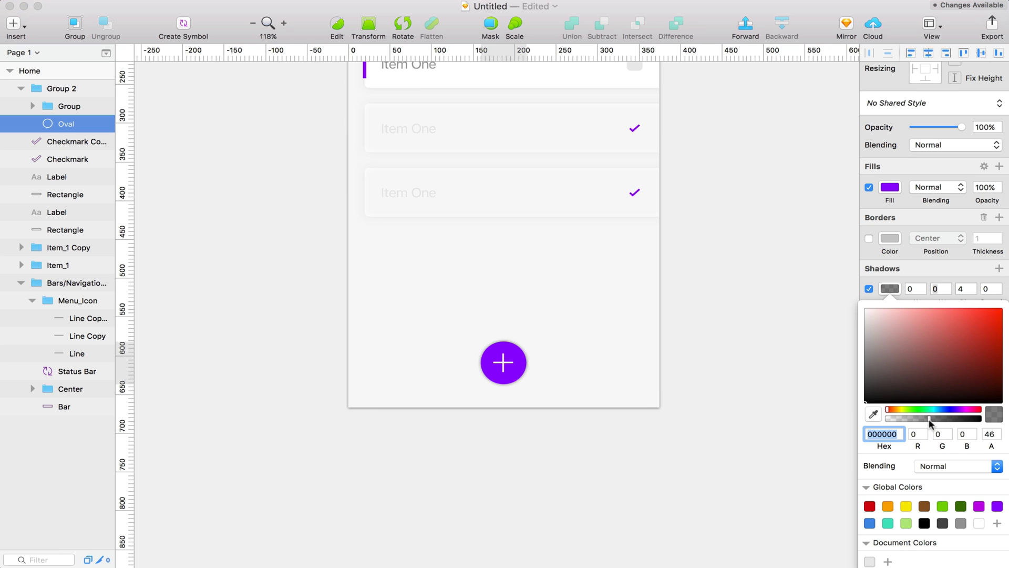
pyautogui.moveTo(930, 419); pyautogui.dragTo(921, 419)
pyautogui.click(701, 327)
pyautogui.scroll(-5, 701, 327)
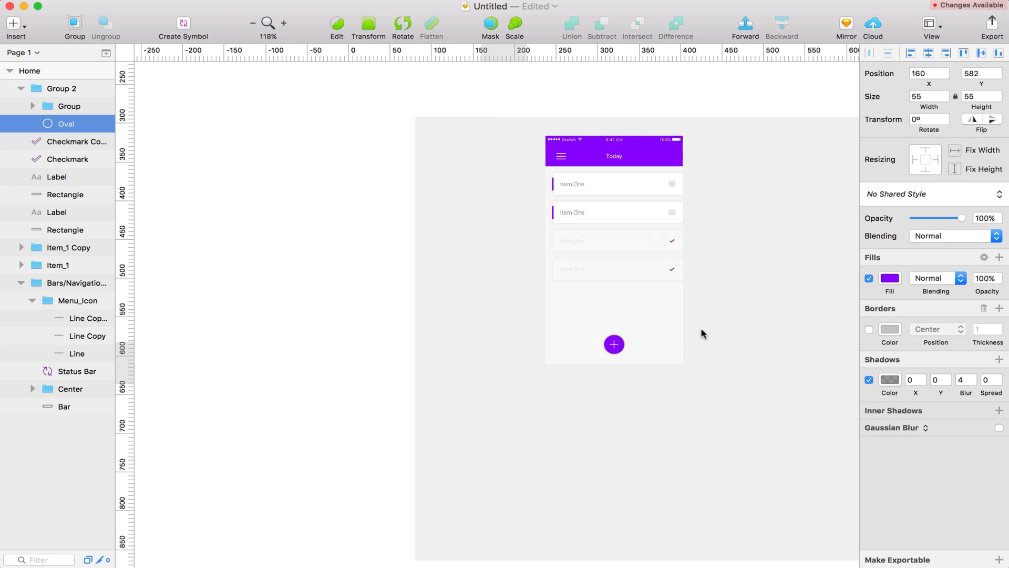
pyautogui.hscroll(1, 701, 327)
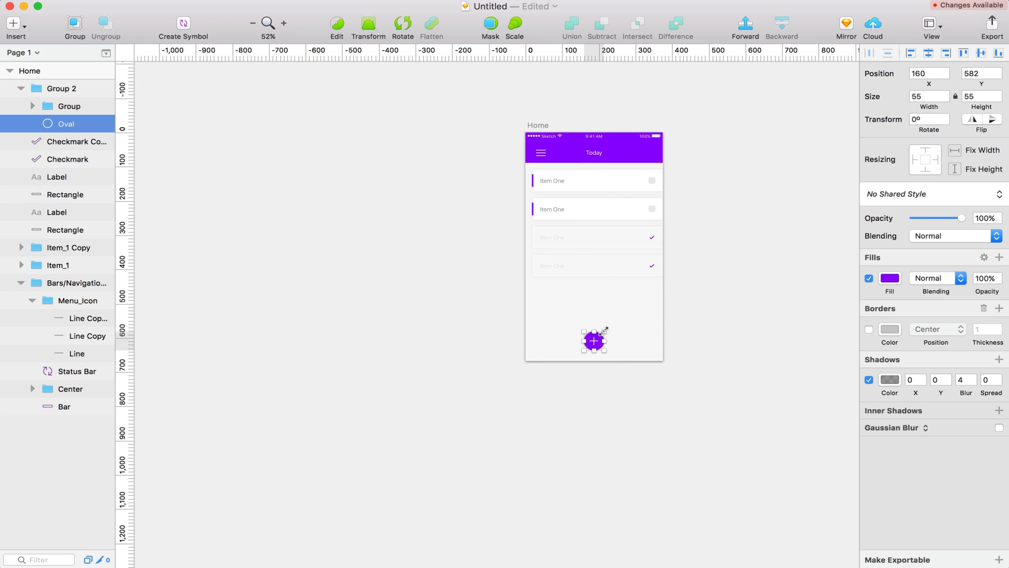
pyautogui.click(617, 383)
# Change the shadow colour of the navigation bar's background to black with reduced opacity
pyautogui.scroll(3, 615, 384)
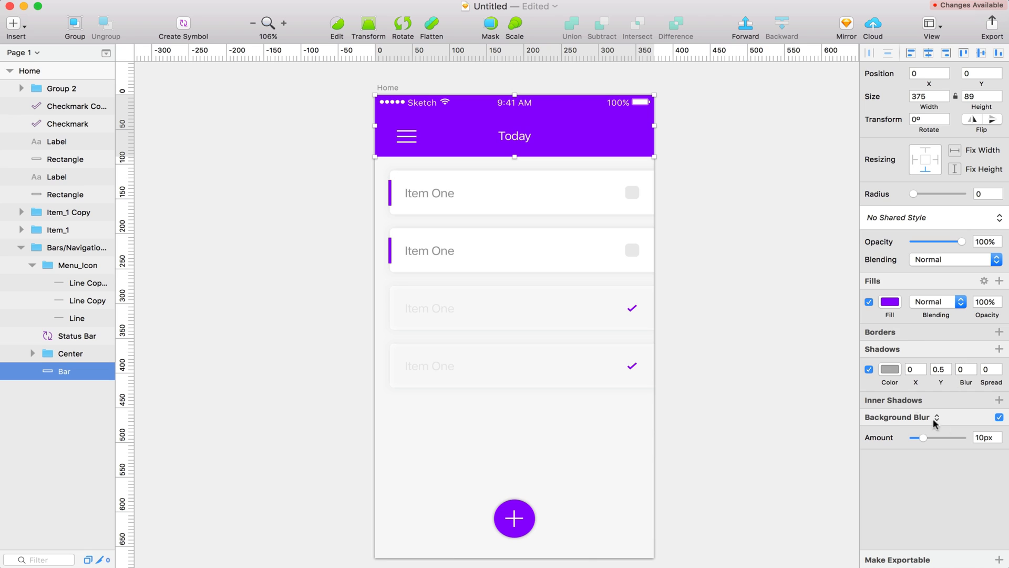
pyautogui.click(890, 370)
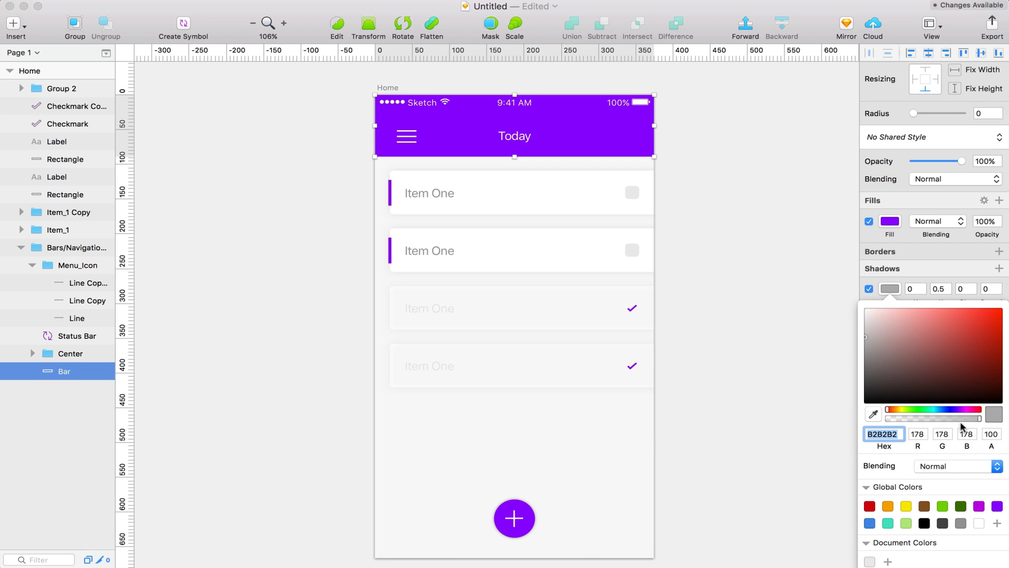
pyautogui.moveTo(928, 387); pyautogui.dragTo(854, 414)
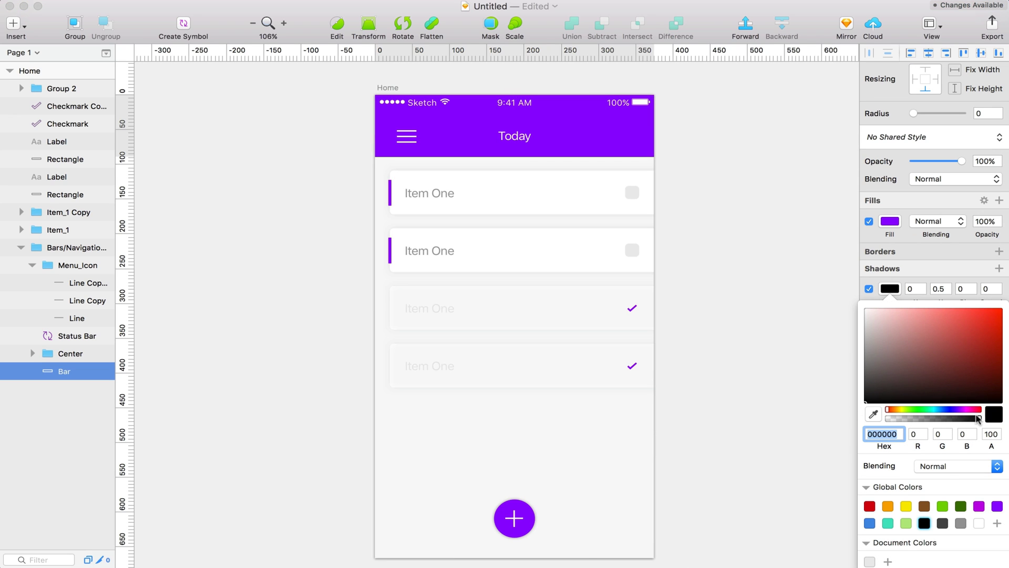
pyautogui.moveTo(978, 418); pyautogui.dragTo(952, 420)
pyautogui.click(926, 279)
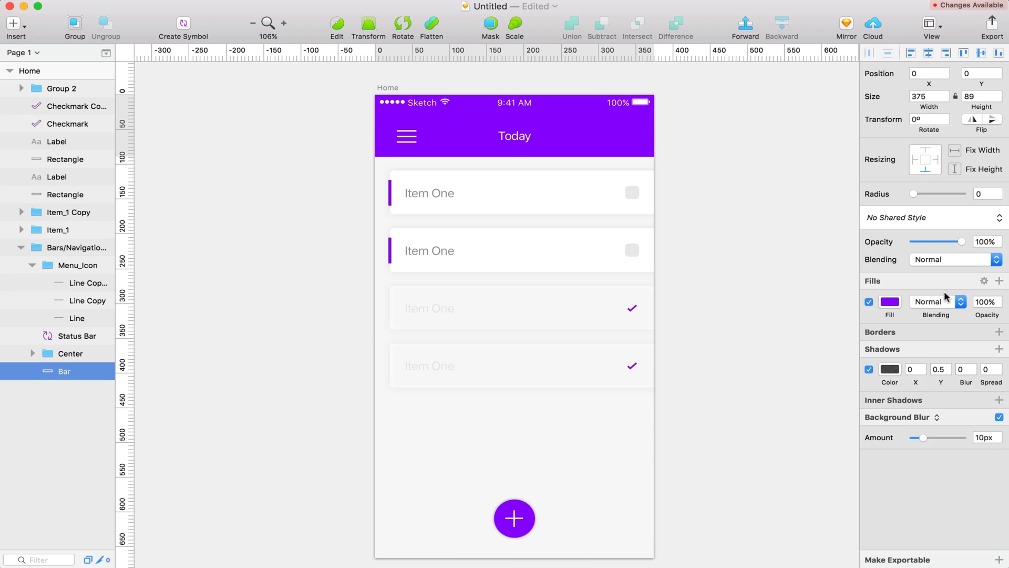
# Set the navigation bar background's shadow Y offset to 0 and its blur to 4
pyautogui.click(935, 404)
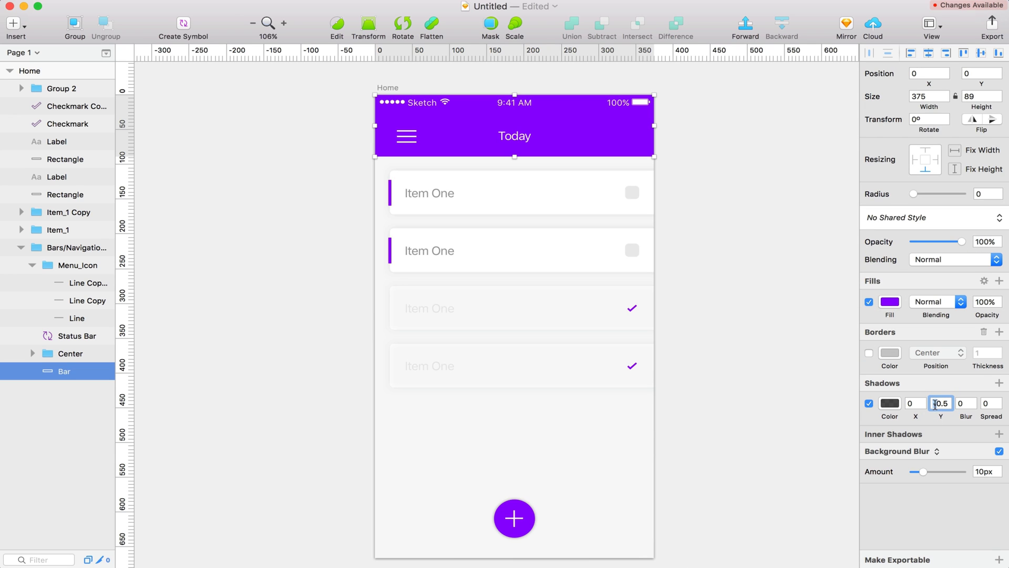
pyautogui.press('BackSpace')
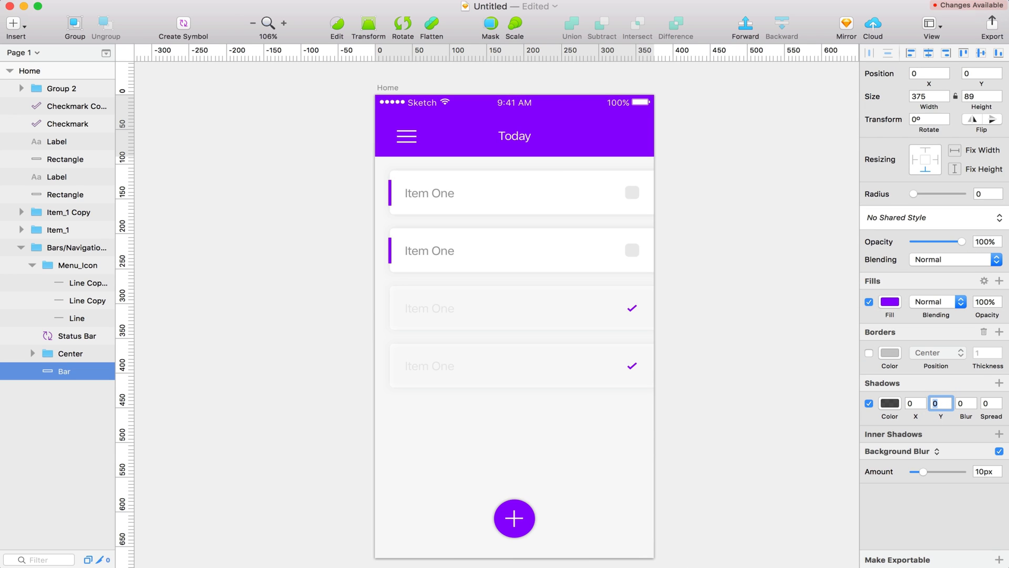
pyautogui.press('Tab')
pyautogui.write('10')
pyautogui.press('Return')
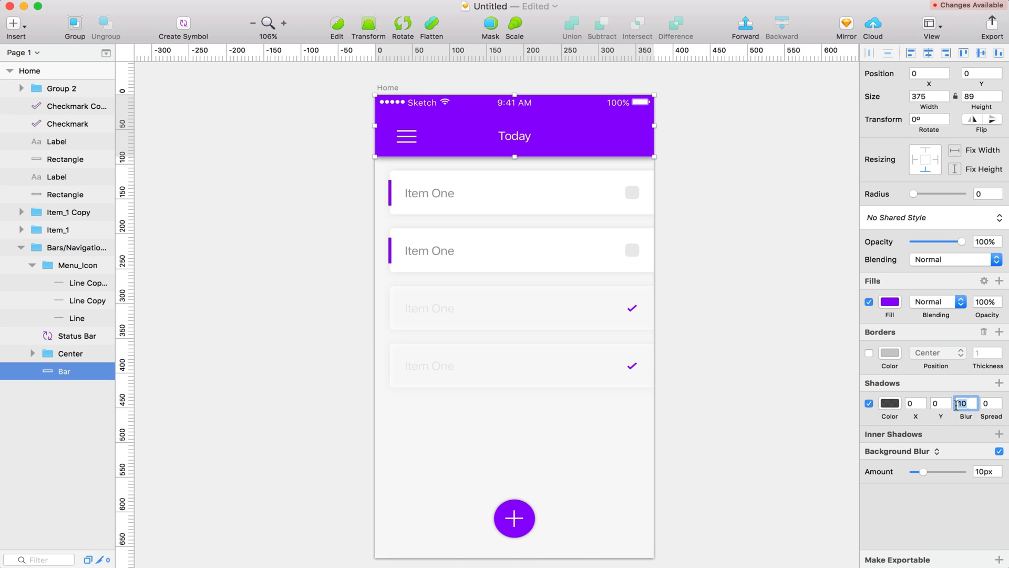
pyautogui.write('4')
pyautogui.click(661, 194)
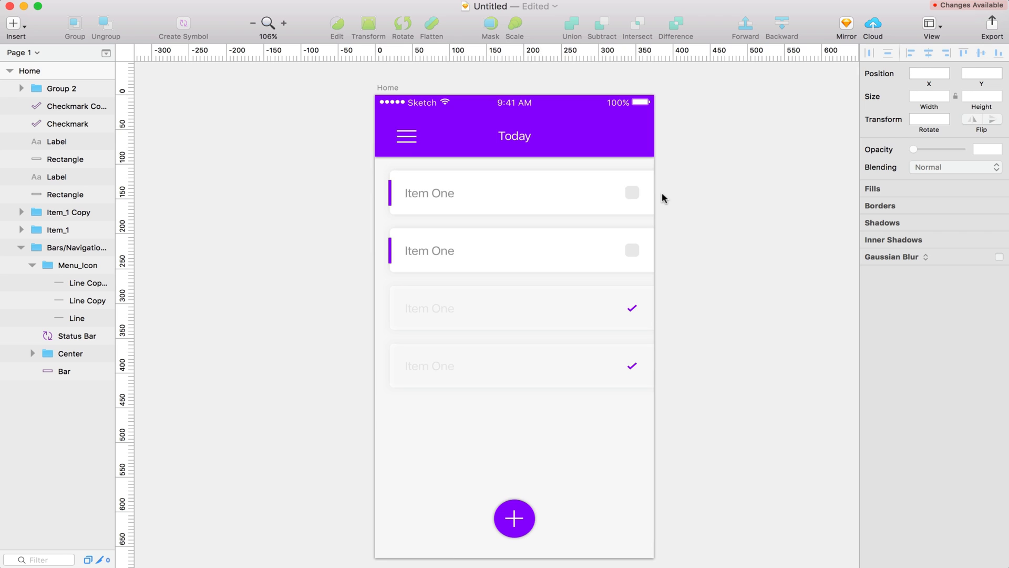
# Replace the first to-do card's label text with "Clean Office"
pyautogui.scroll(-3, 684, 199)
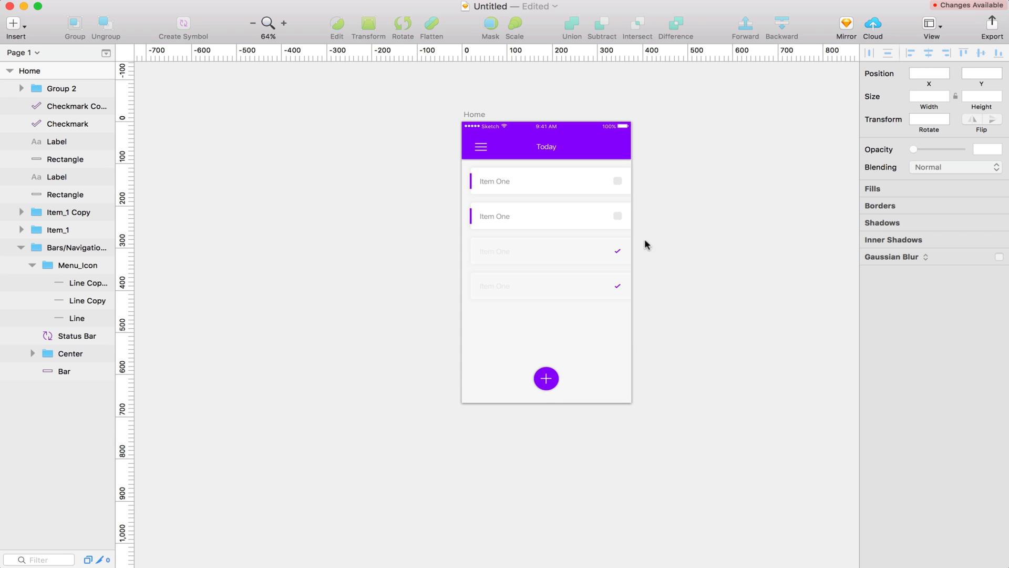
pyautogui.scroll(4, 644, 239)
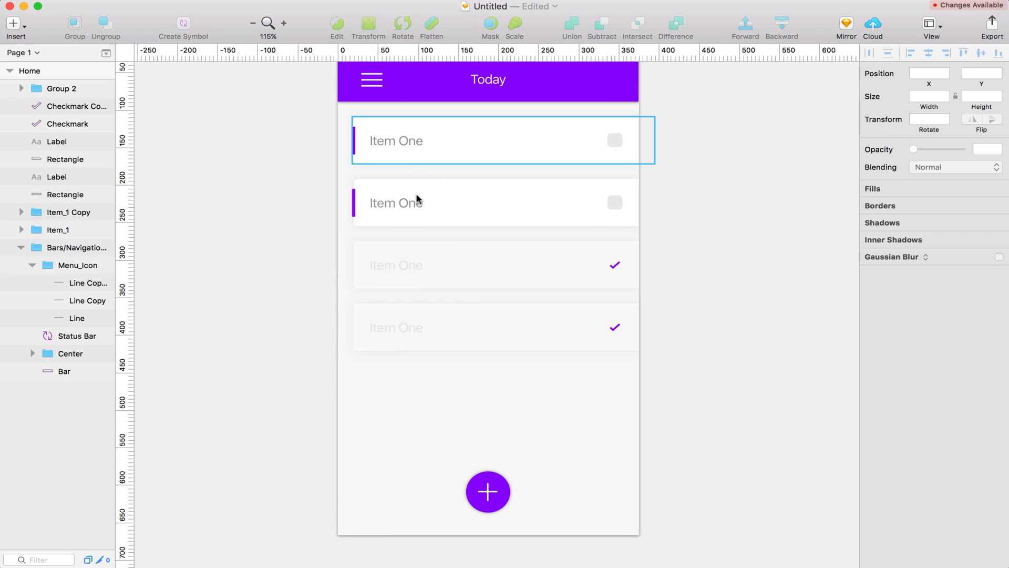
pyautogui.doubleClick(389, 140)
pyautogui.doubleClick(389, 140)
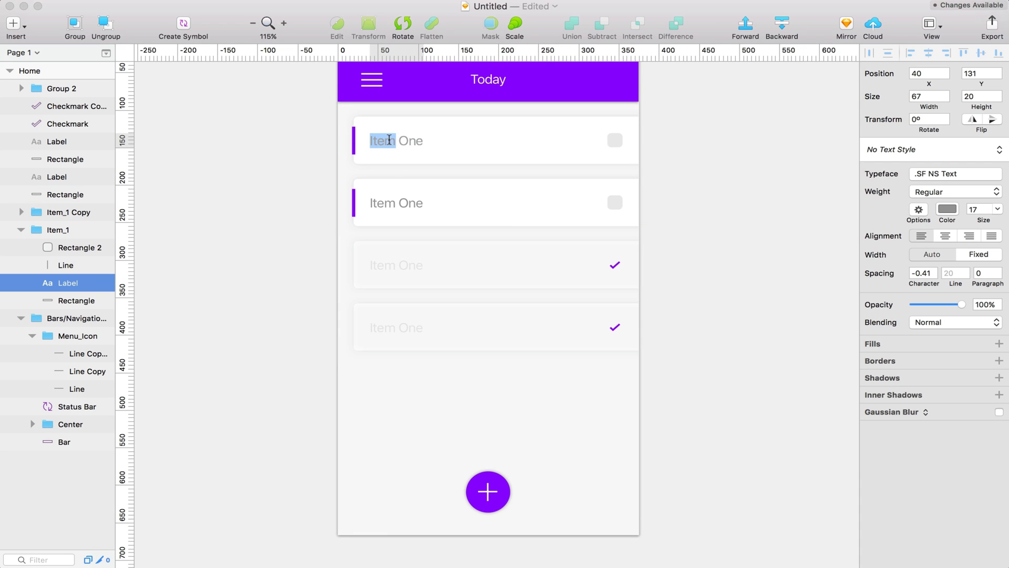
pyautogui.tripleClick(389, 140)
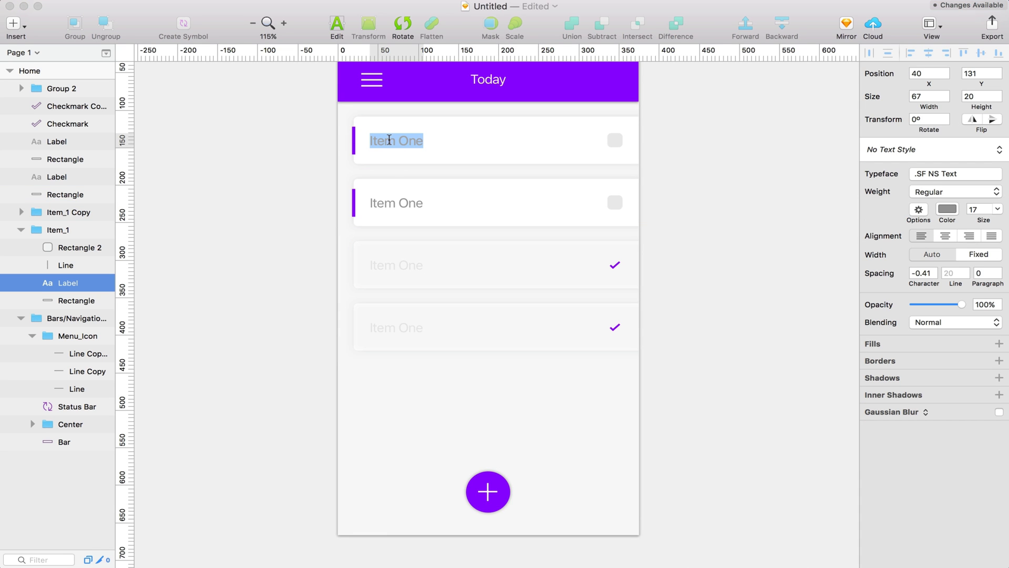
pyautogui.write('Clean')
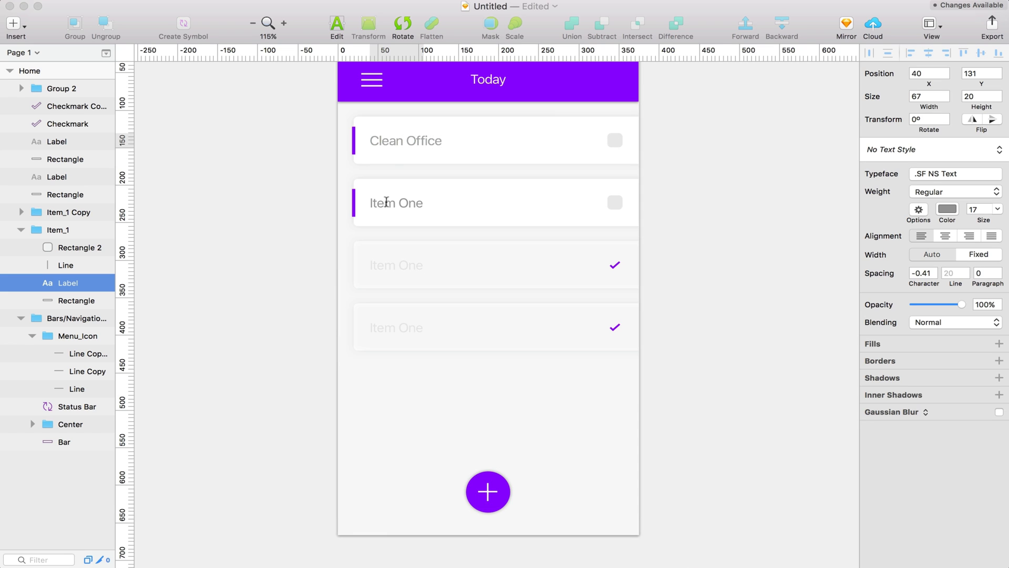
# Replace the second to-do card's label text with "Design Logo"
pyautogui.click(386, 202)
pyautogui.doubleClick(386, 202)
pyautogui.tripleClick(386, 201)
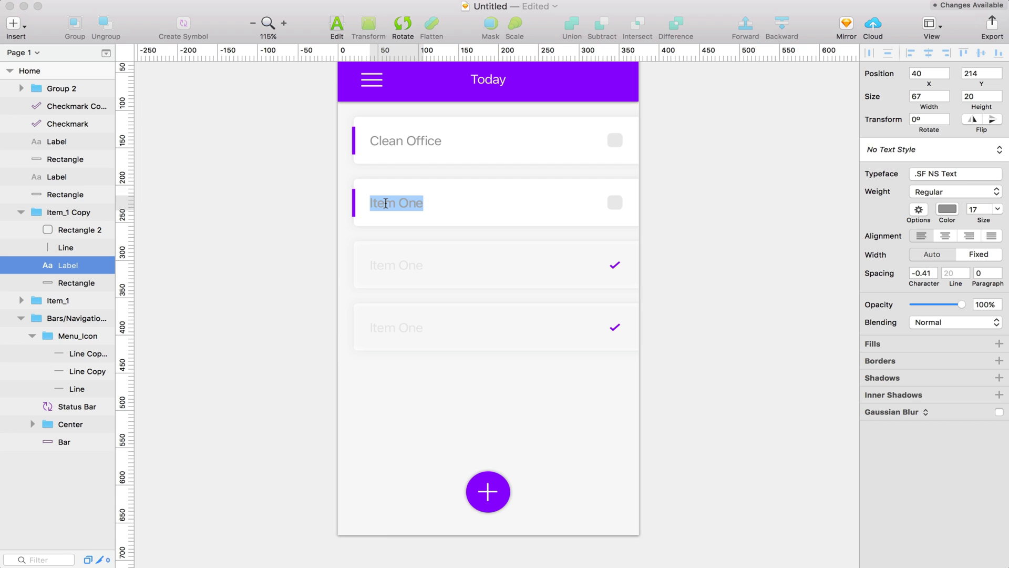
pyautogui.write('Design Logo')
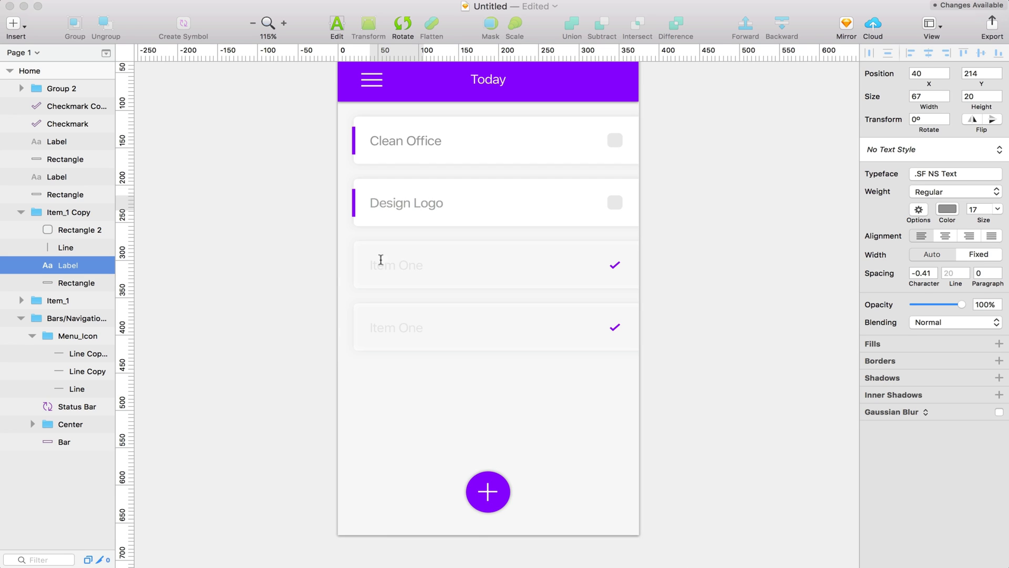
# Replace the first faded, checked card's label with "Lunch With" followed by a person's first name
pyautogui.click(383, 266)
pyautogui.click(383, 267)
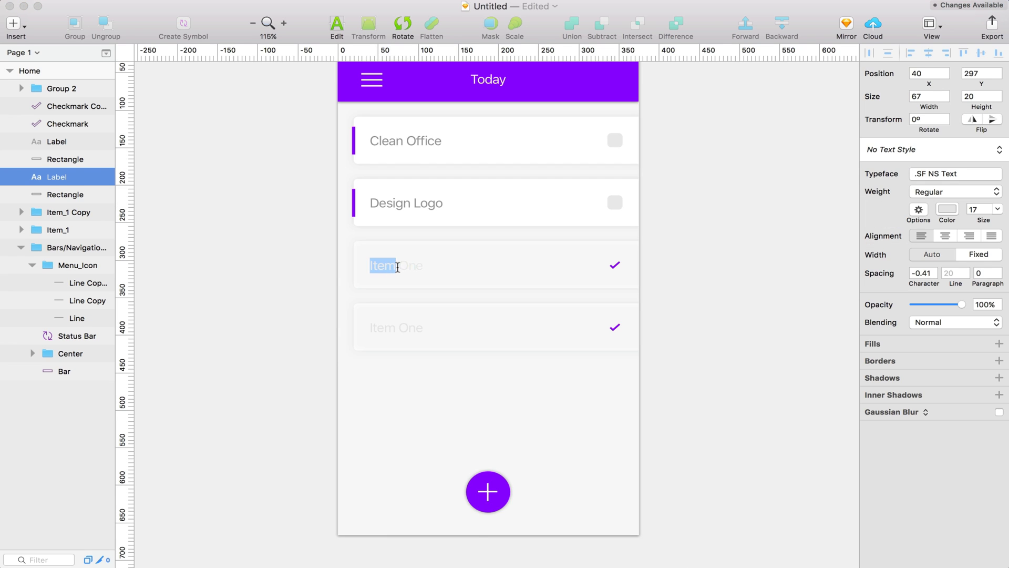
pyautogui.doubleClick(397, 266)
pyautogui.tripleClick(398, 267)
pyautogui.write('Lunch With Tom')
# Replace the last faded, checked card's label with a task name beginning "Design La"
pyautogui.click(401, 323)
pyautogui.doubleClick(400, 325)
pyautogui.tripleClick(399, 325)
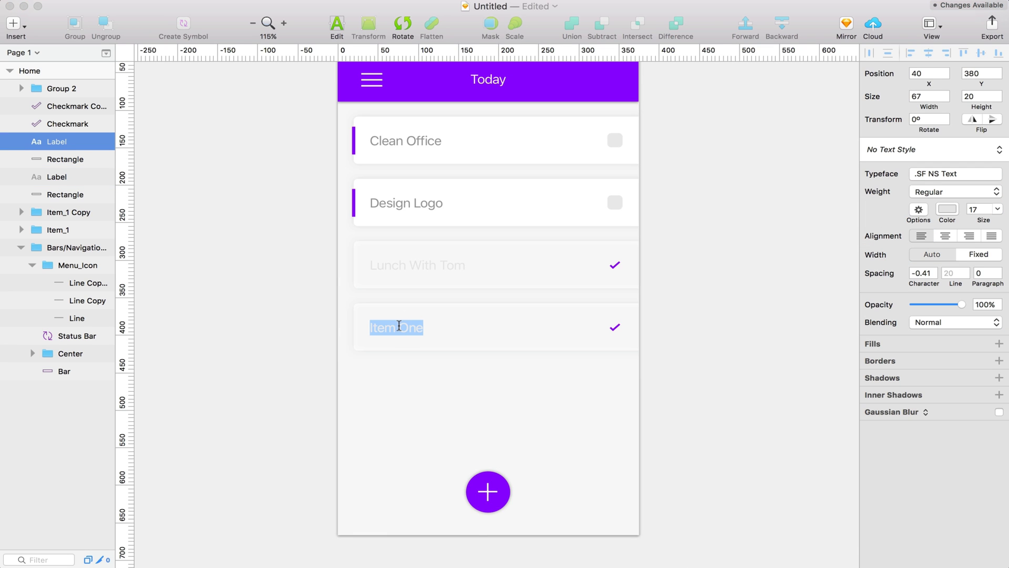
pyautogui.write('Design Lar')
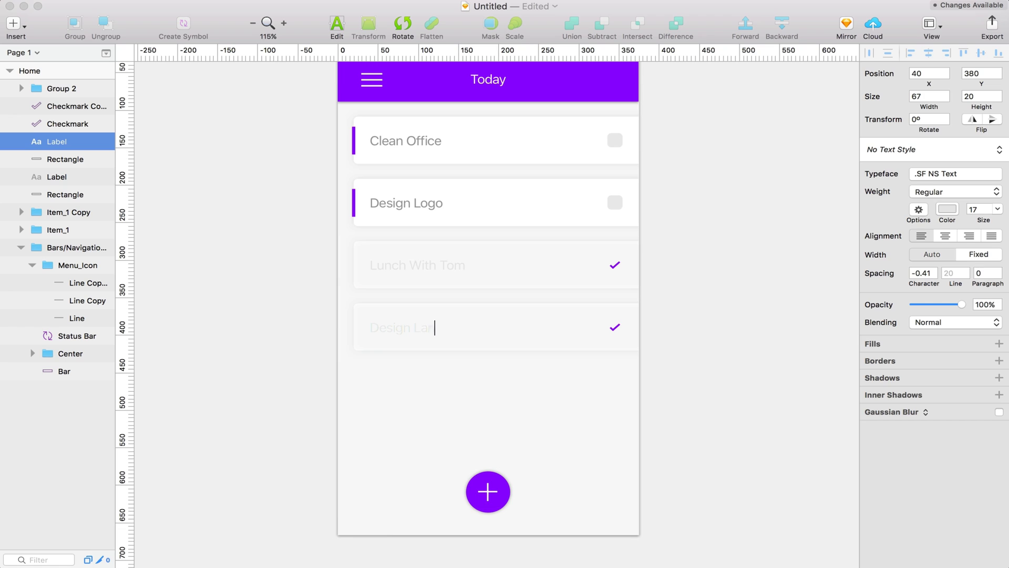